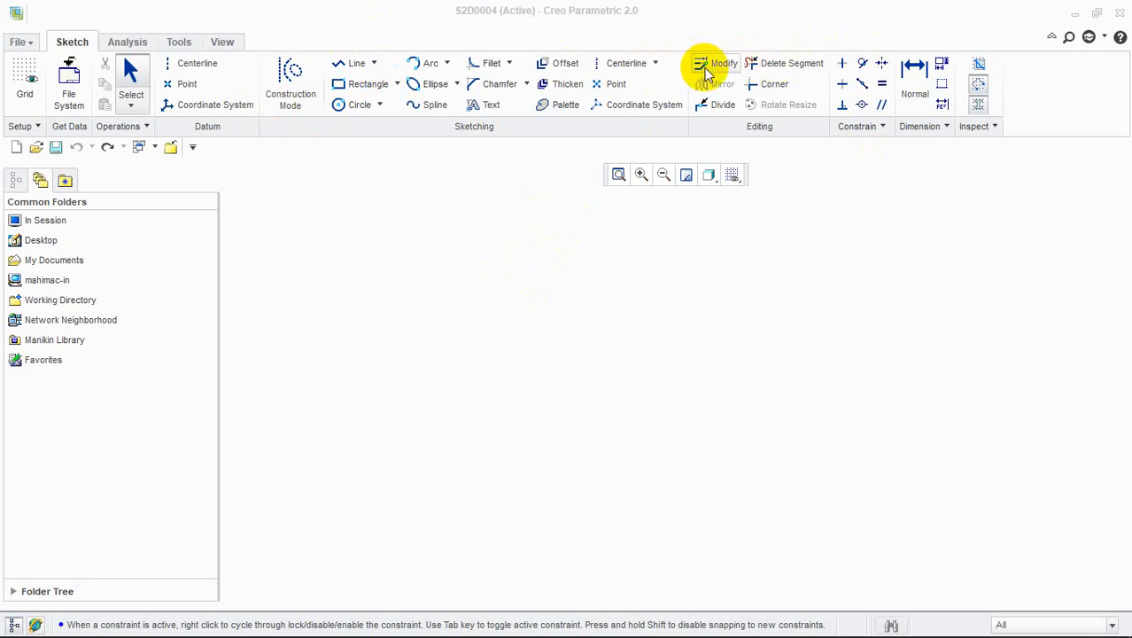
Sketch a slightly sloping line about 10.18 long and move its aligned and horizontal dimensions clear on opposite sides
{"action": "left_click", "coordinate": [353, 63]}
{"action": "left_click", "coordinate": [431, 338]}
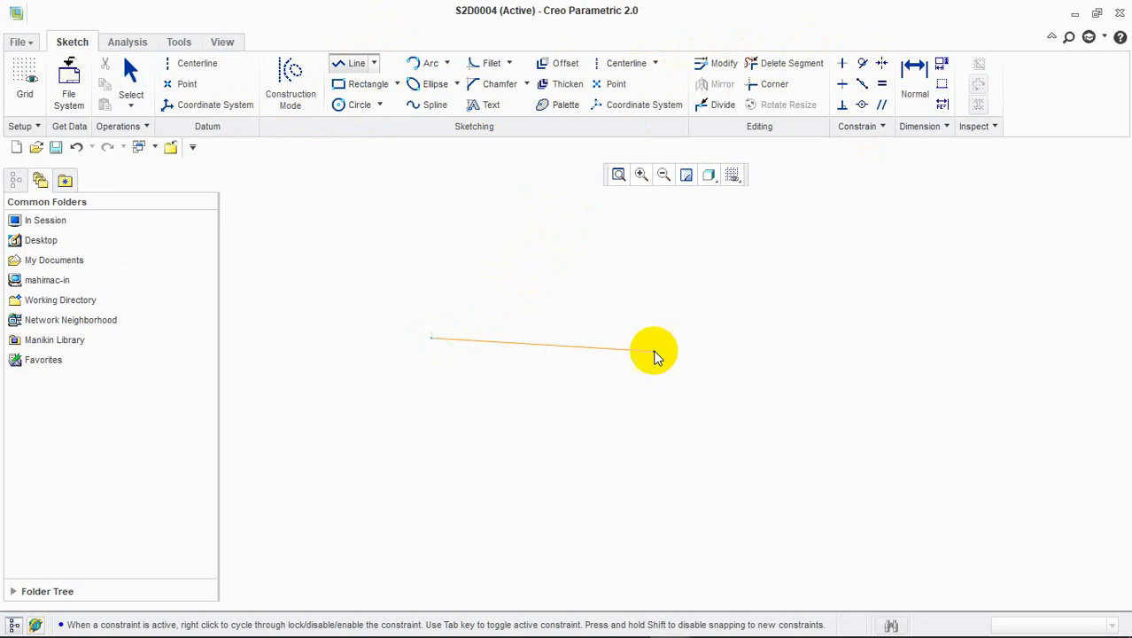
{"action": "left_click", "coordinate": [706, 347]}
{"action": "middle_click", "coordinate": [734, 390]}
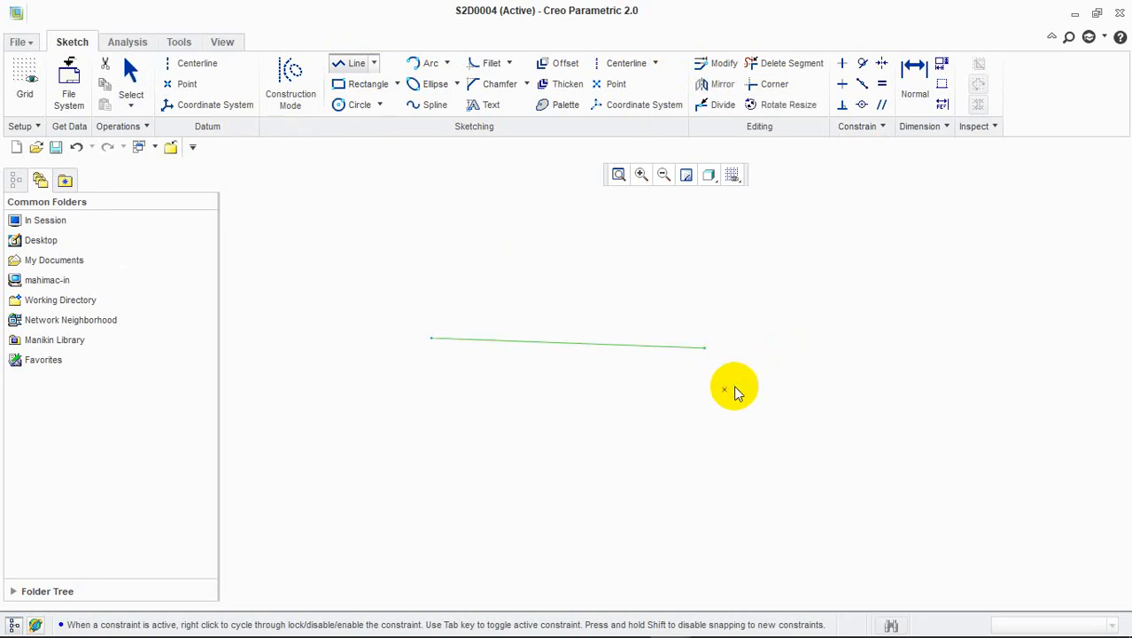
{"action": "middle_click", "coordinate": [655, 355]}
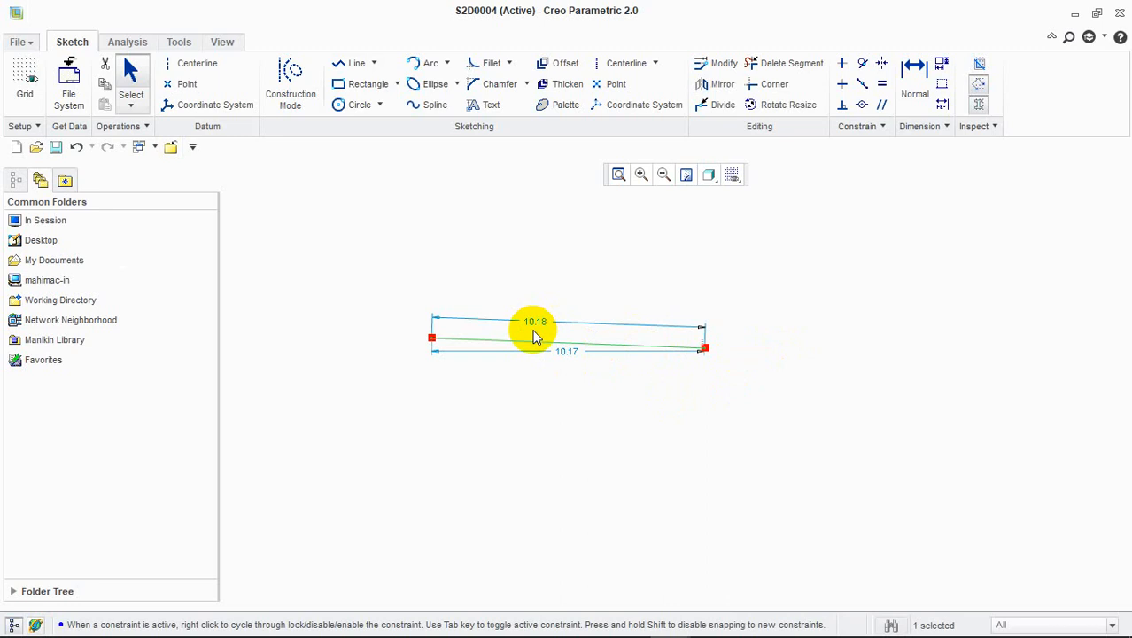
{"action": "left_click_drag", "start_coordinate": [560, 351], "coordinate": [546, 413]}
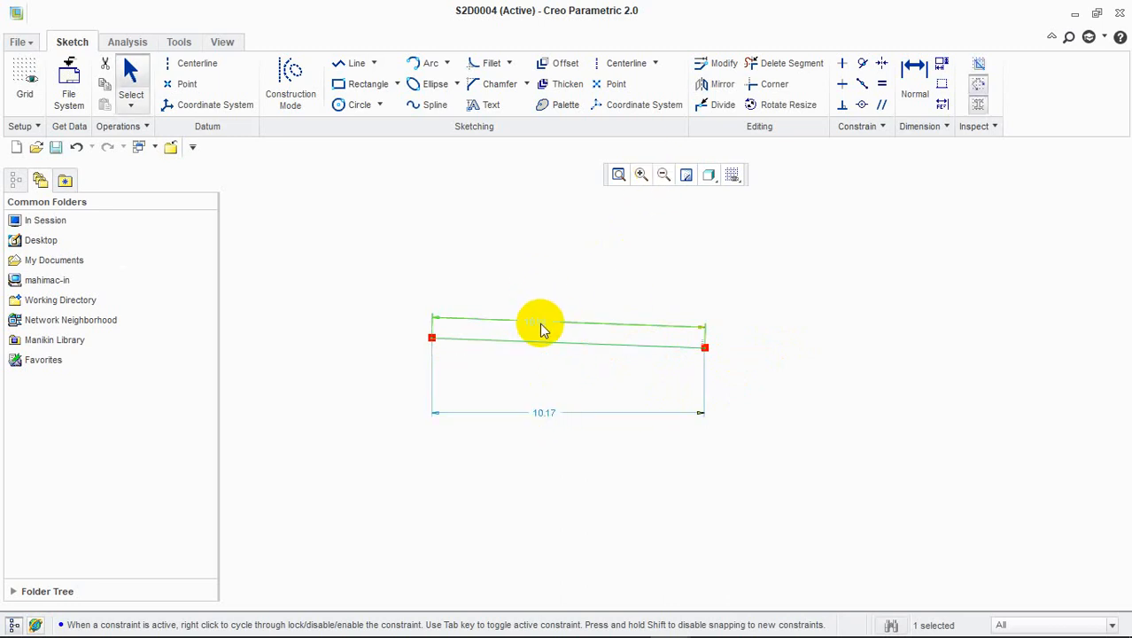
{"action": "left_click_drag", "start_coordinate": [541, 322], "coordinate": [578, 269]}
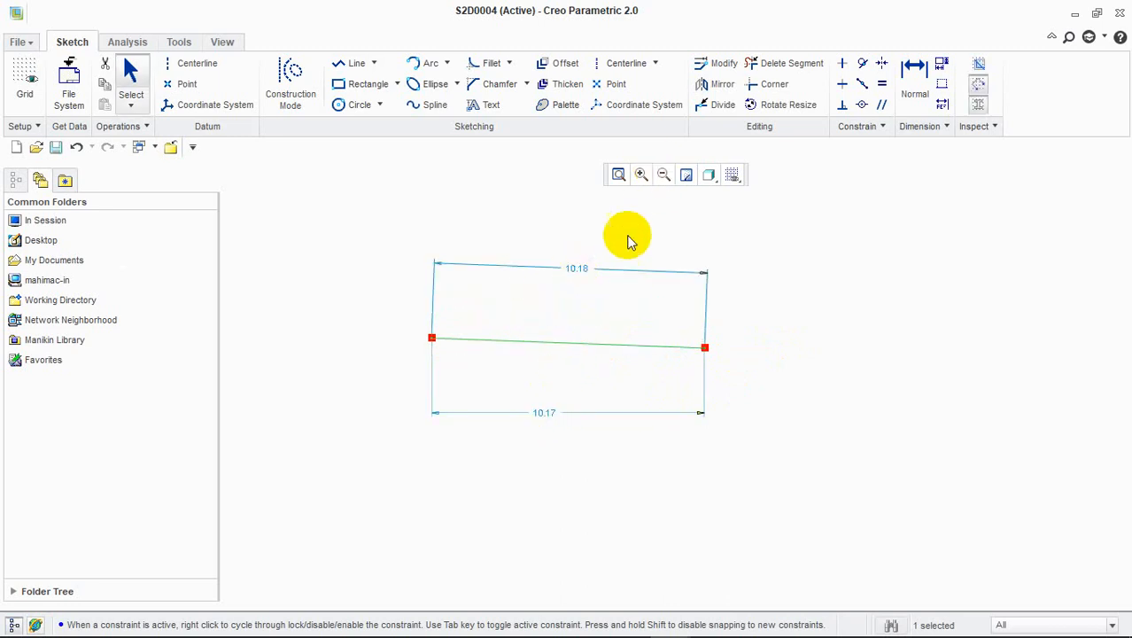
Set the sloping line's aligned length dimension to 15
{"action": "double_click", "coordinate": [576, 271]}
{"action": "type", "text": "11"}
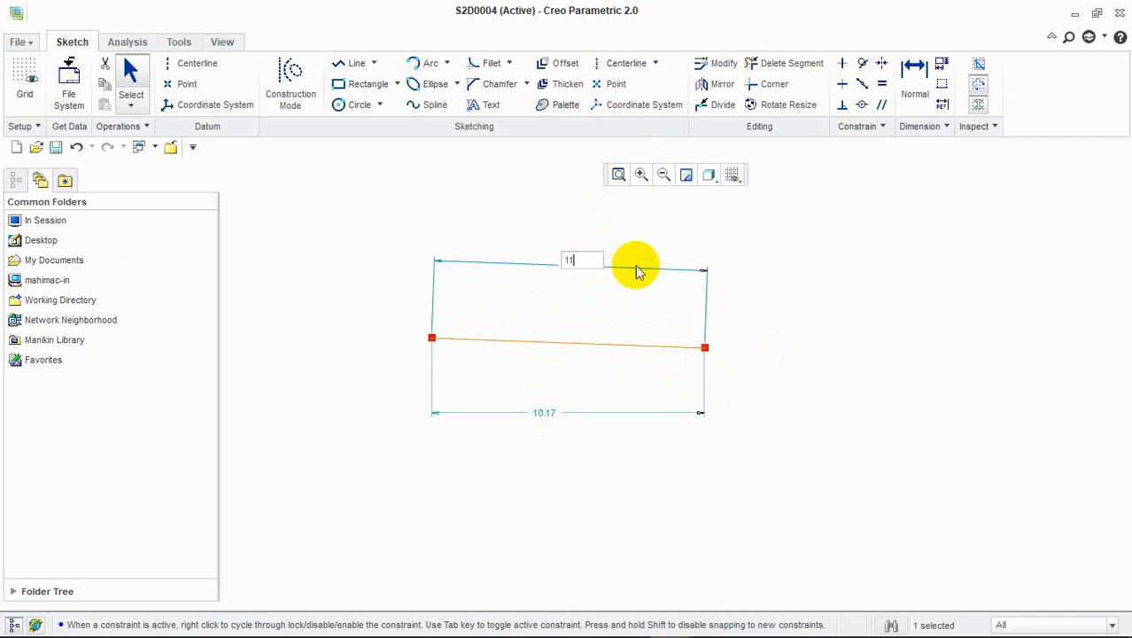
{"action": "type", "text": "2"}
{"action": "key", "text": "BackSpace"}
{"action": "key", "text": "BackSpace"}
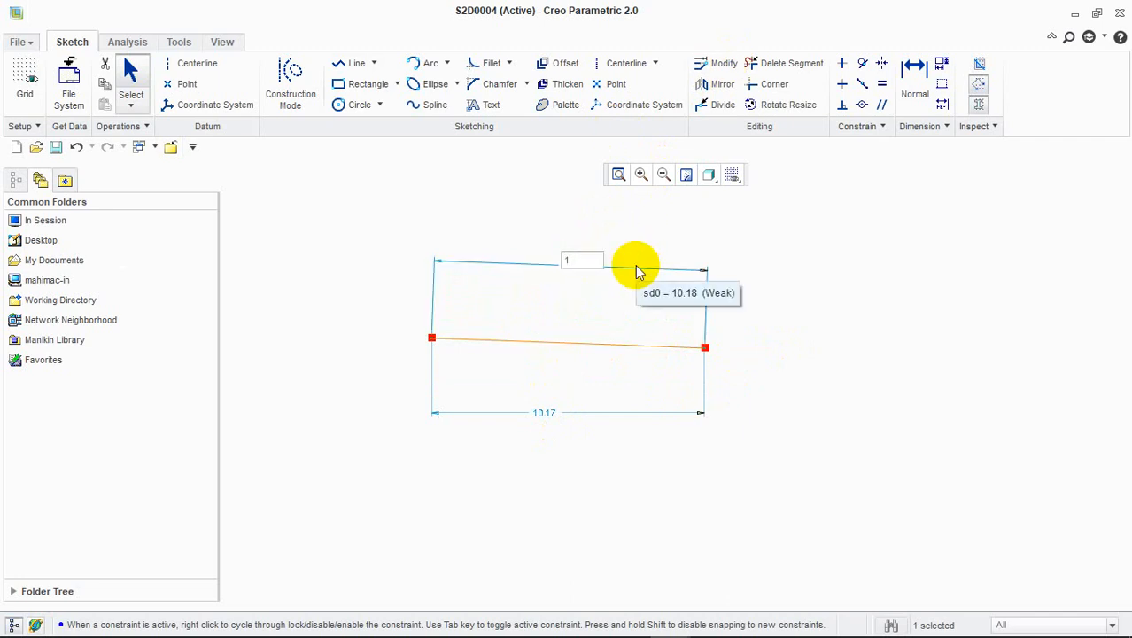
{"action": "type", "text": "5"}
{"action": "key", "text": "Return"}
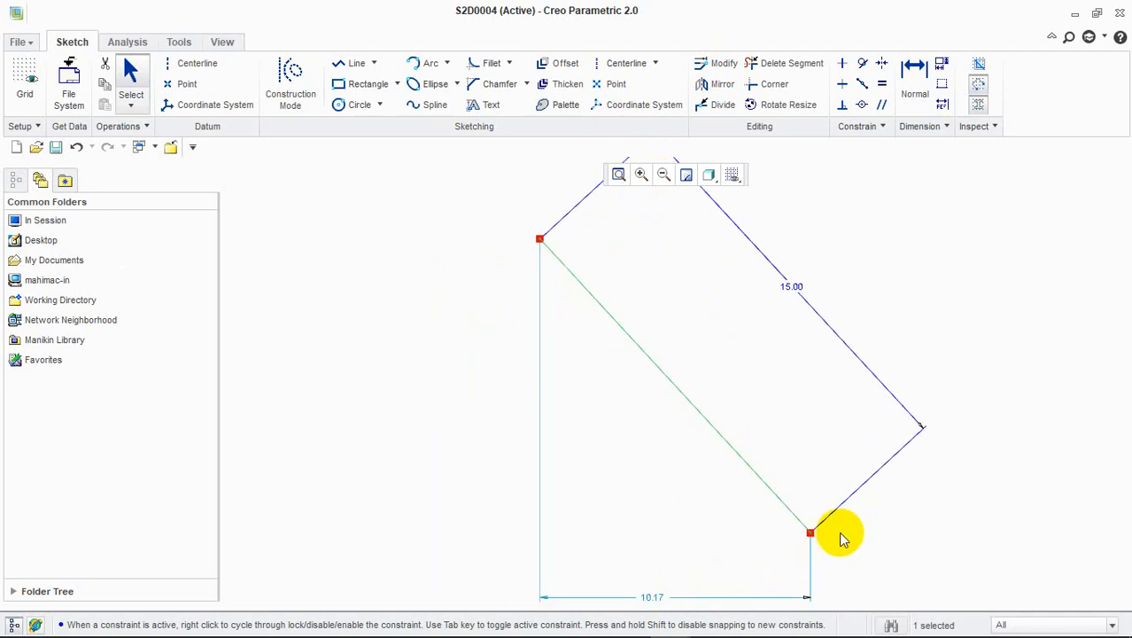
Try moving the 15-long line by each of its endpoints, and undo back to an empty sketch
{"action": "mouse_move", "coordinate": [810, 532]}
{"action": "left_mouse_down"}
{"action": "mouse_move", "coordinate": [859, 450]}
{"action": "mouse_move", "coordinate": [839, 557]}
{"action": "left_mouse_up"}
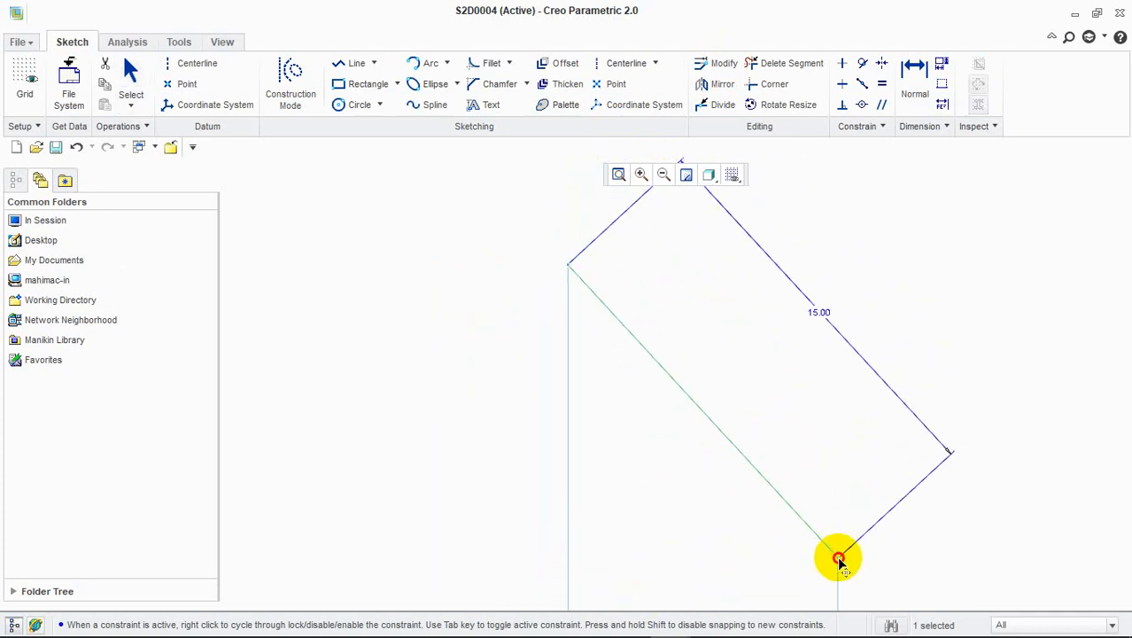
{"action": "mouse_move", "coordinate": [569, 269]}
{"action": "left_mouse_down"}
{"action": "mouse_move", "coordinate": [551, 242]}
{"action": "mouse_move", "coordinate": [411, 254]}
{"action": "left_mouse_up"}
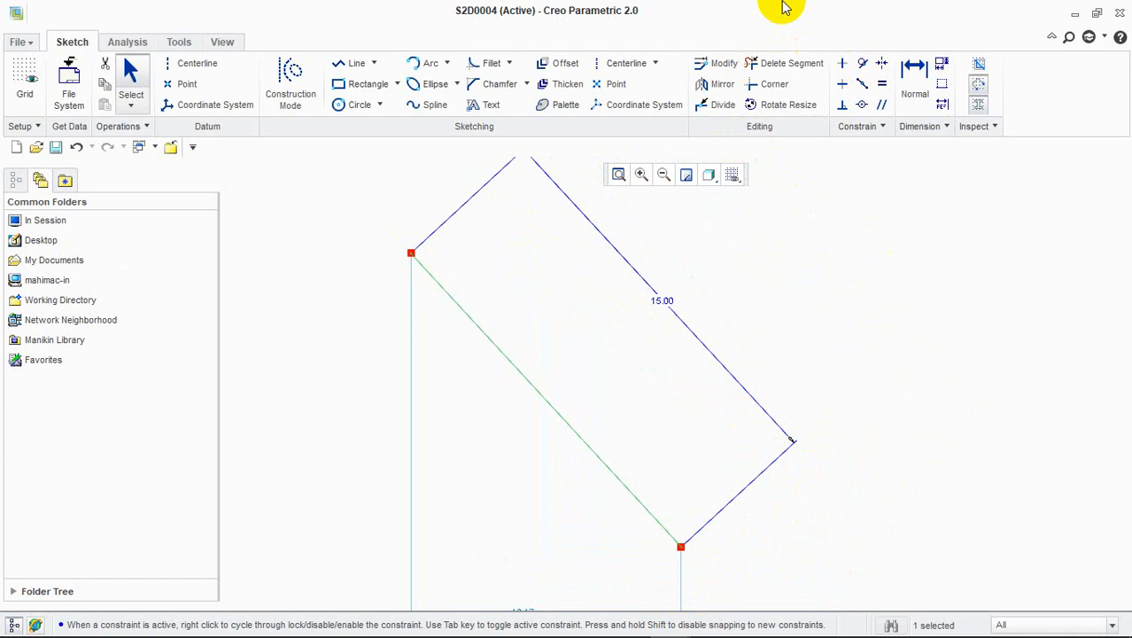
{"action": "key", "text": "ctrl+z"}
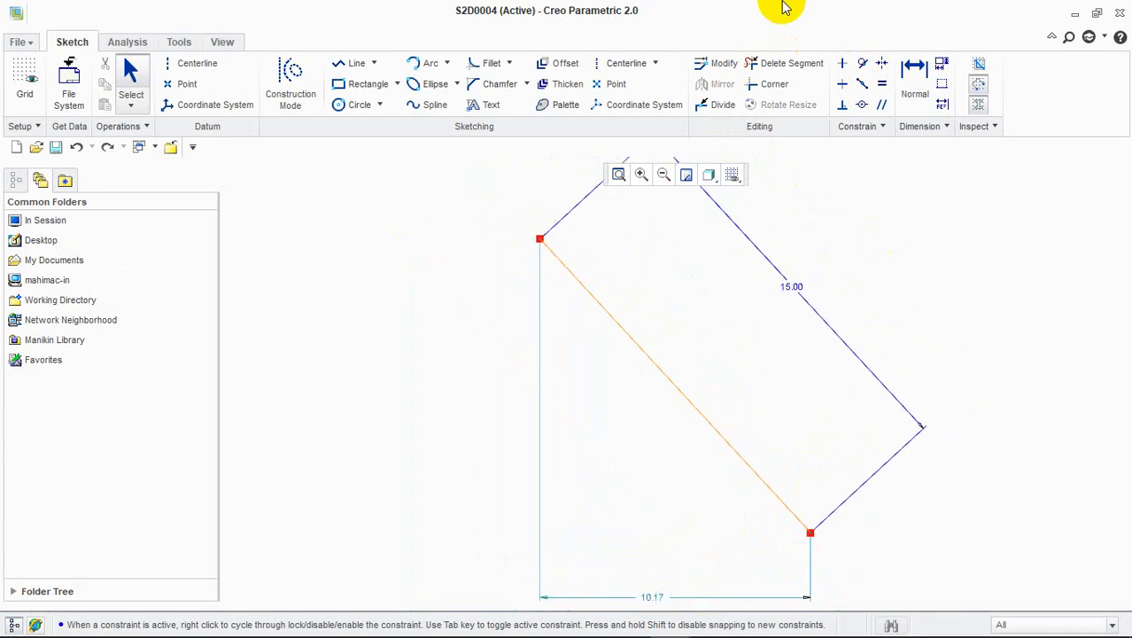
{"action": "key", "text": "ctrl+z"}
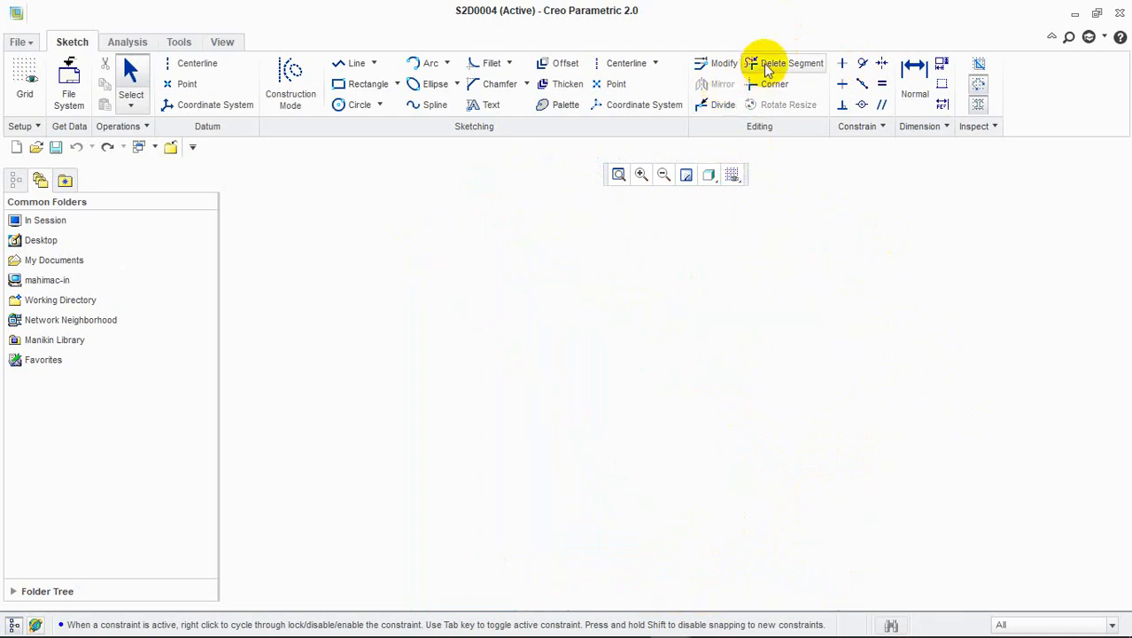
Sketch a self-crossing chain of six connected lines, starting with a horizontal line about 16.94 long and ending in a long upward slope
{"action": "left_click", "coordinate": [352, 63]}
{"action": "left_click", "coordinate": [429, 330]}
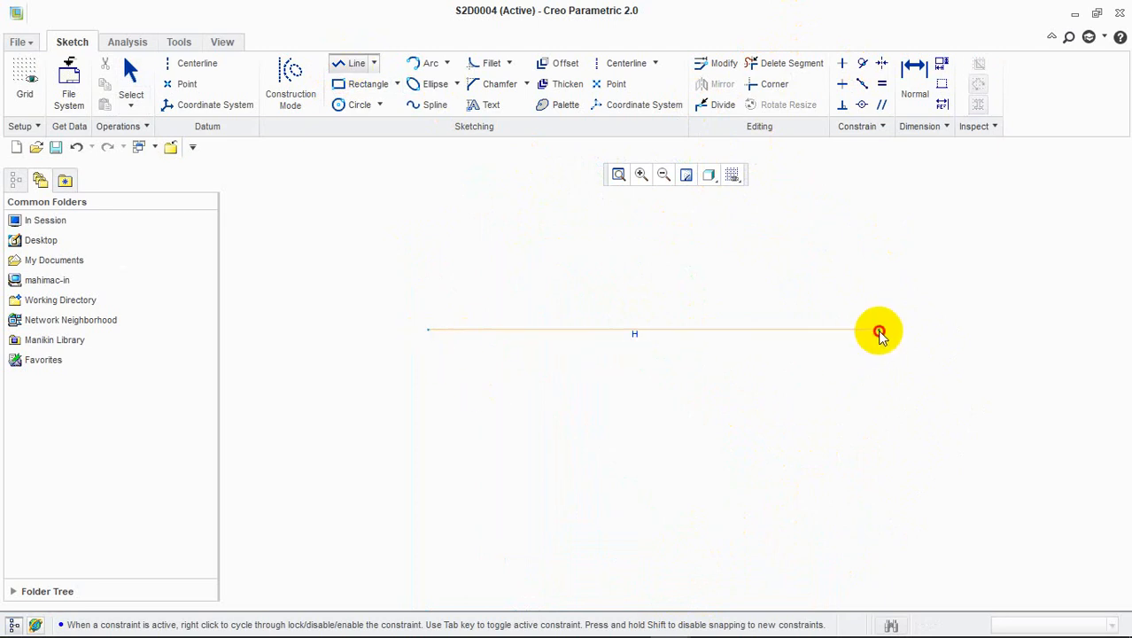
{"action": "left_click", "coordinate": [878, 332]}
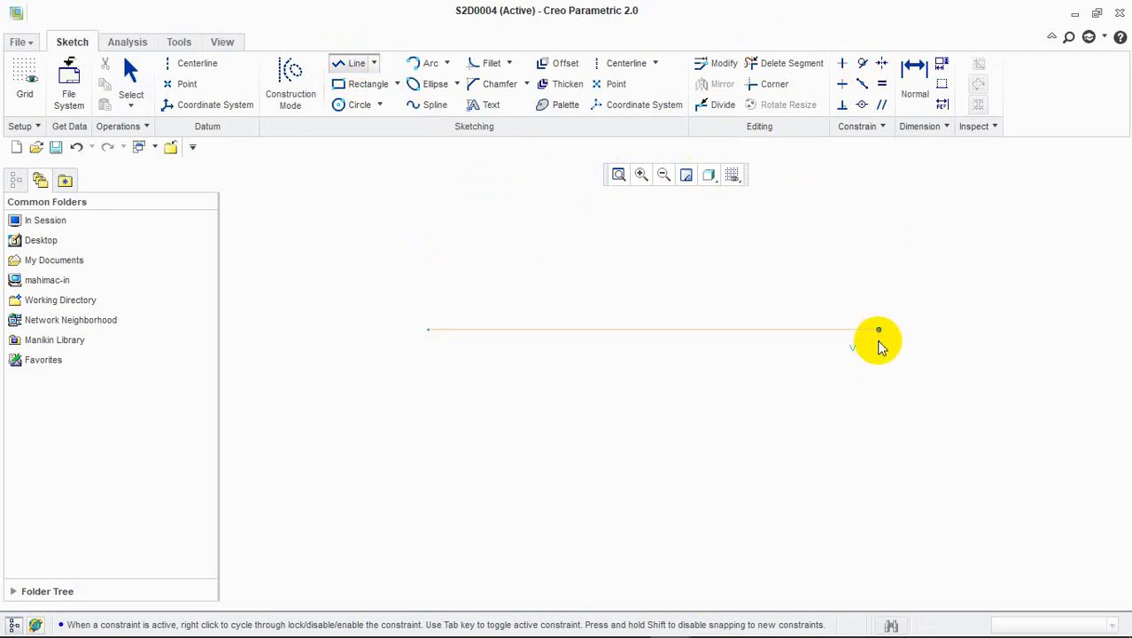
{"action": "left_click", "coordinate": [656, 394]}
{"action": "left_click", "coordinate": [570, 284]}
{"action": "left_click", "coordinate": [481, 330]}
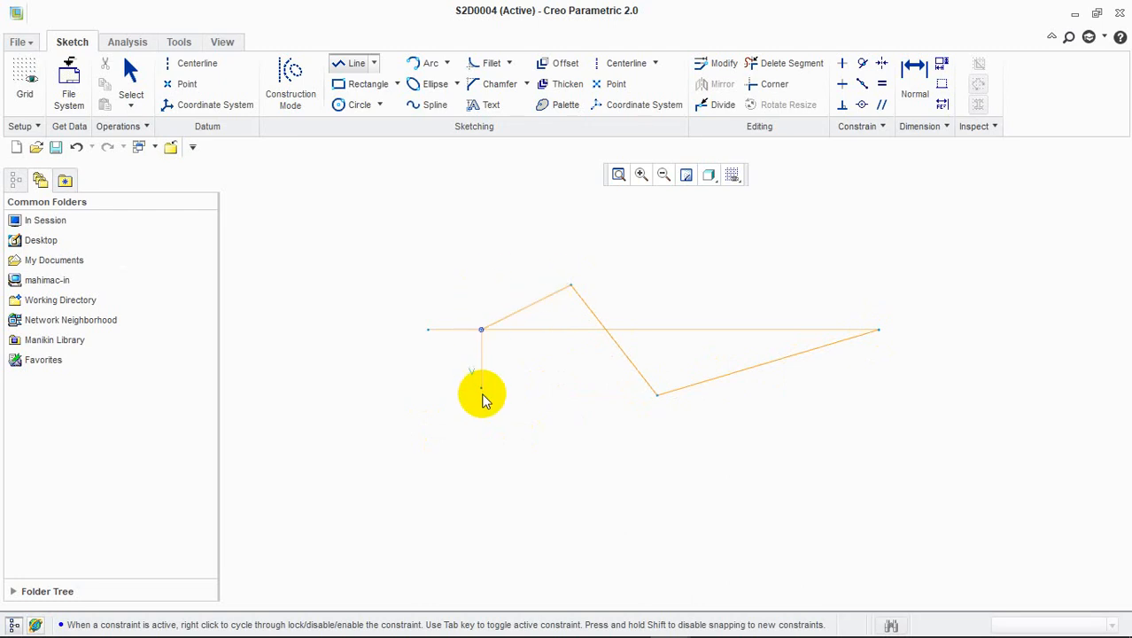
{"action": "left_click", "coordinate": [481, 417]}
{"action": "left_click", "coordinate": [774, 270]}
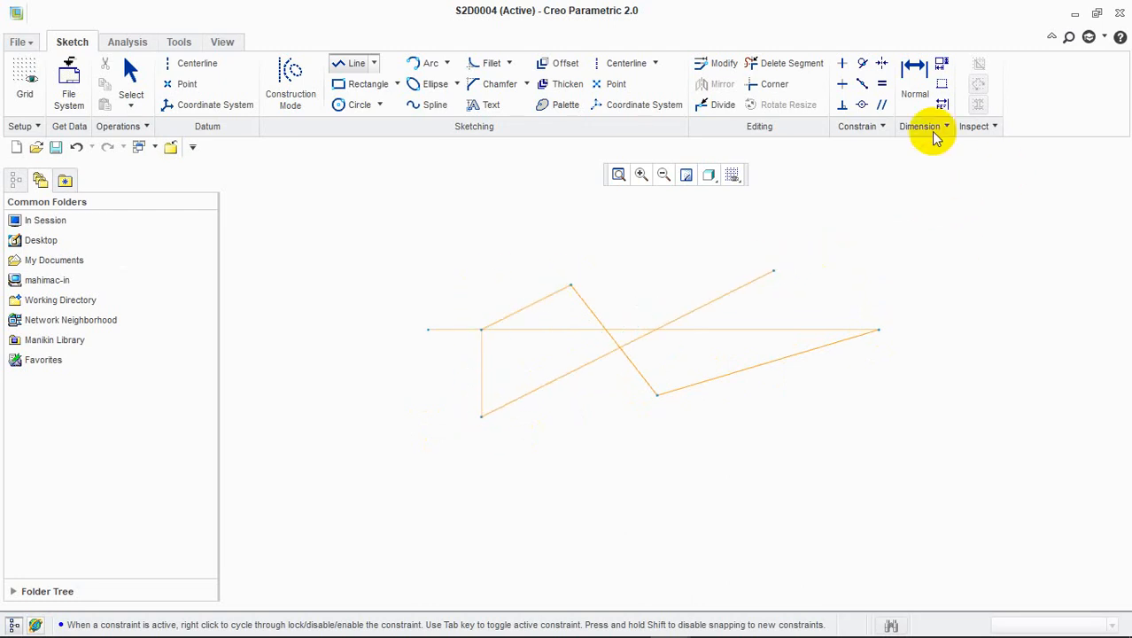
Trim the long sloping line back to the steep line and remove the steep line's portion above the horizontal line with Delete Segment
{"action": "left_click", "coordinate": [793, 71]}
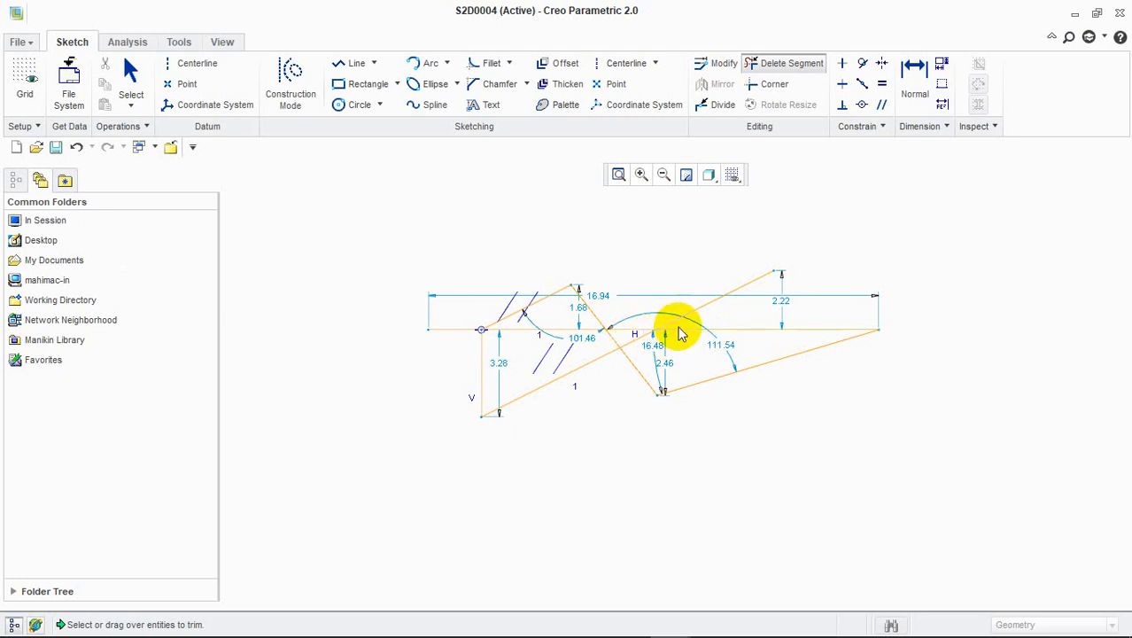
{"action": "left_click", "coordinate": [682, 322]}
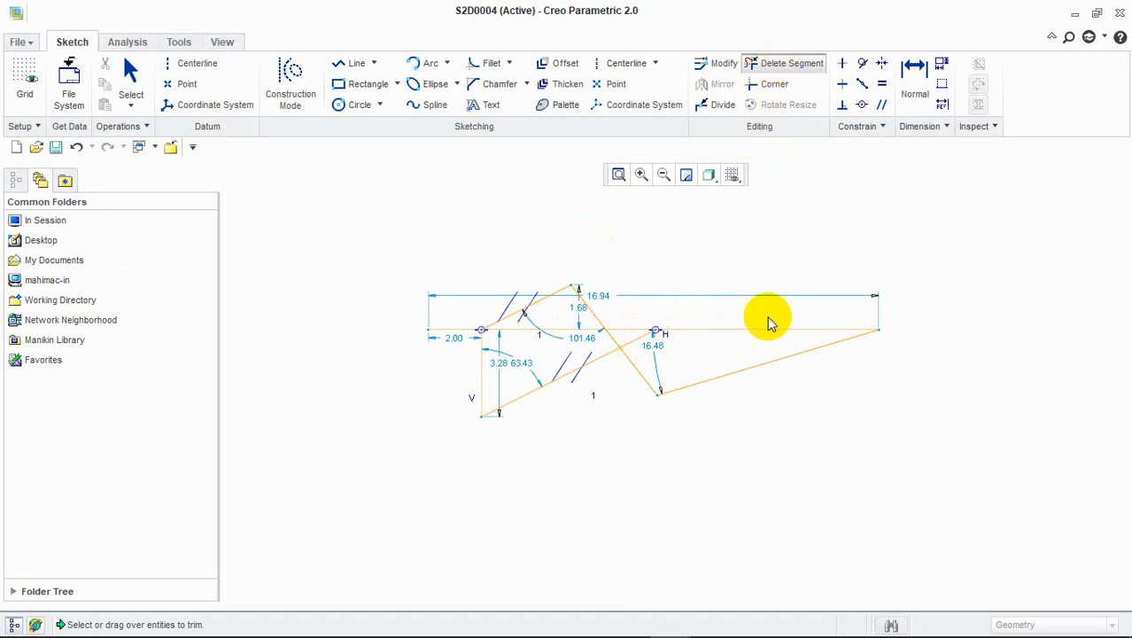
{"action": "left_click", "coordinate": [634, 339]}
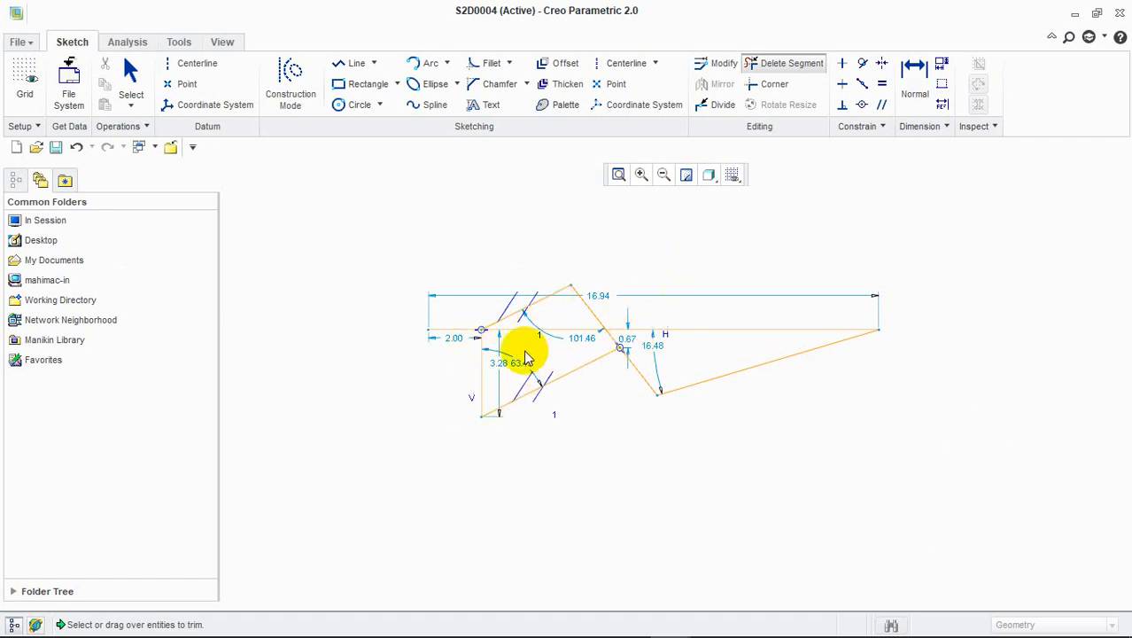
{"action": "left_click", "coordinate": [600, 323]}
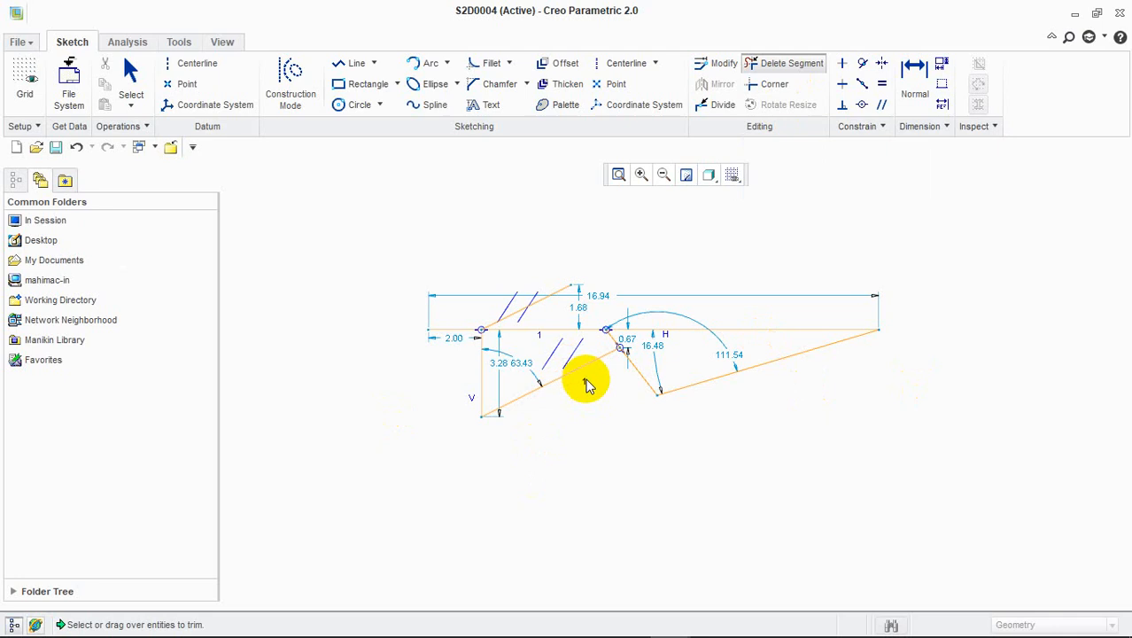
Try to trim the two parallel sloping lines to each other with the Corner tool
{"action": "left_click", "coordinate": [785, 84]}
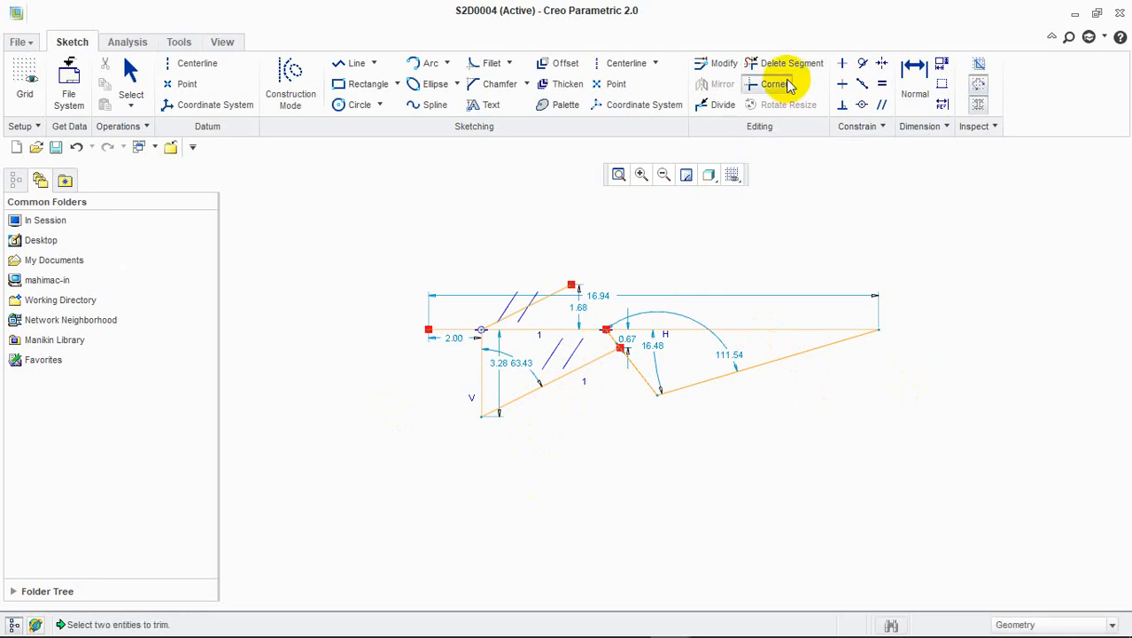
{"action": "left_click", "coordinate": [567, 379]}
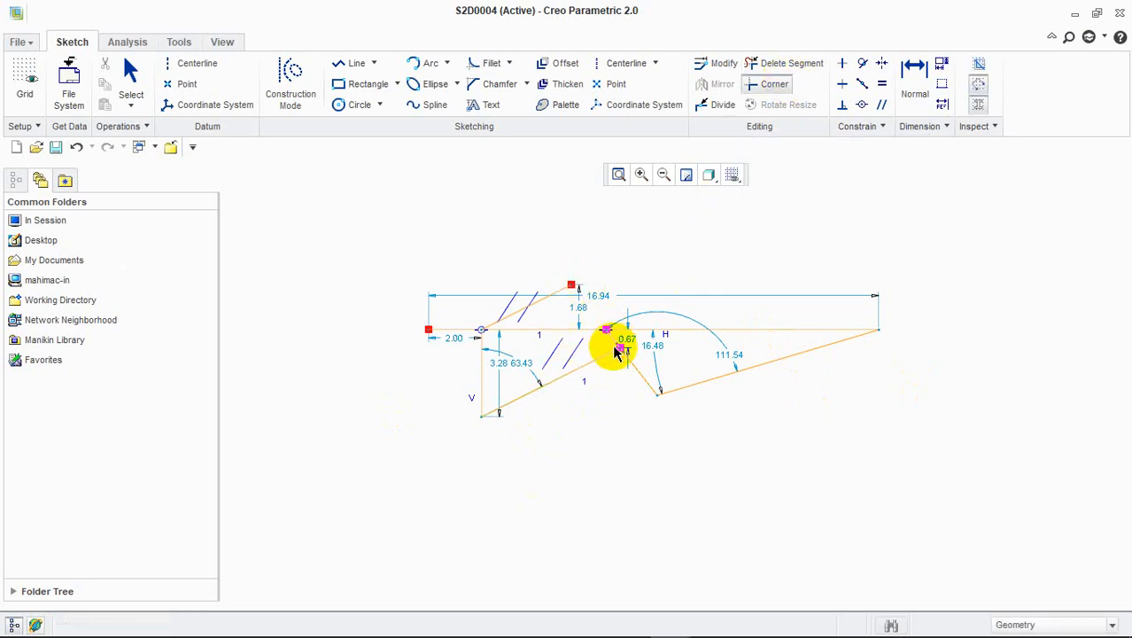
{"action": "left_click", "coordinate": [617, 351]}
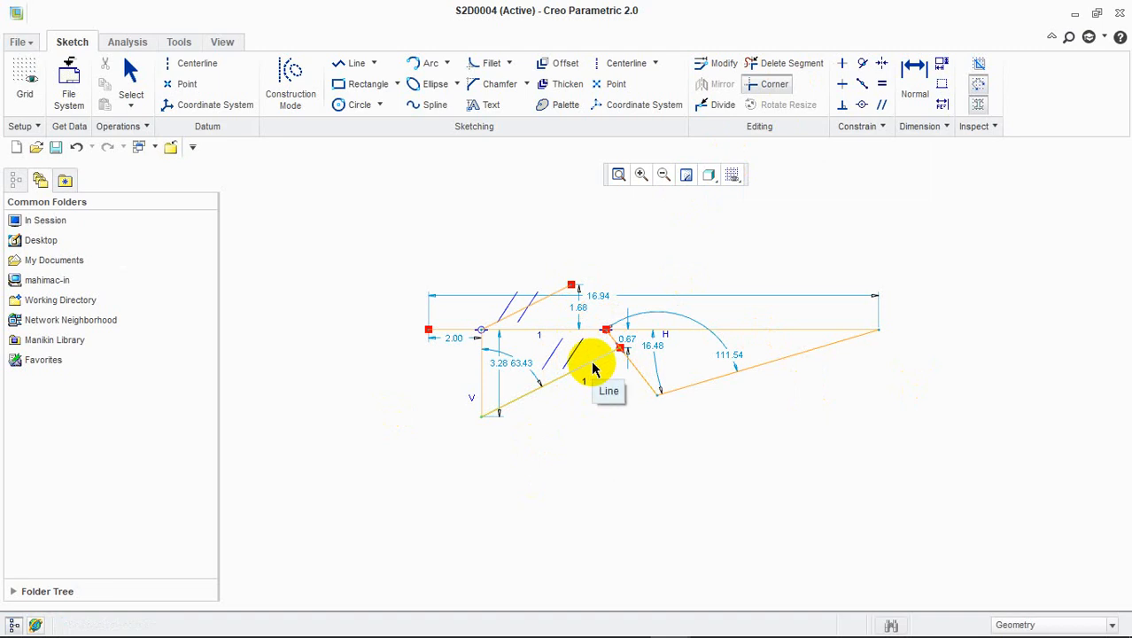
{"action": "left_click", "coordinate": [549, 300]}
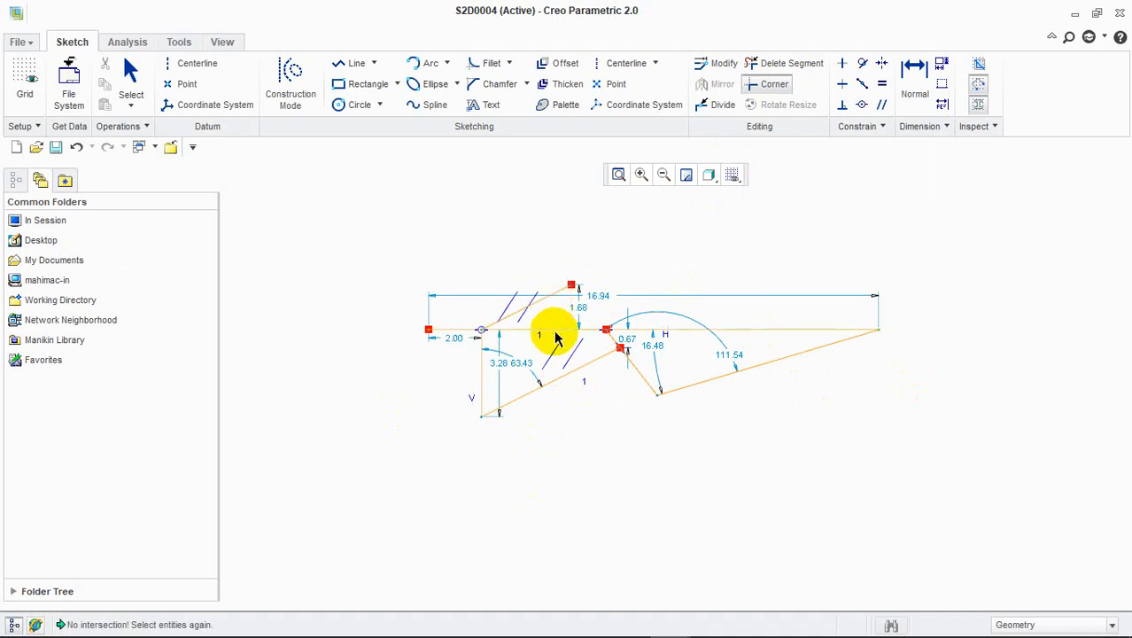
{"action": "left_click", "coordinate": [575, 375]}
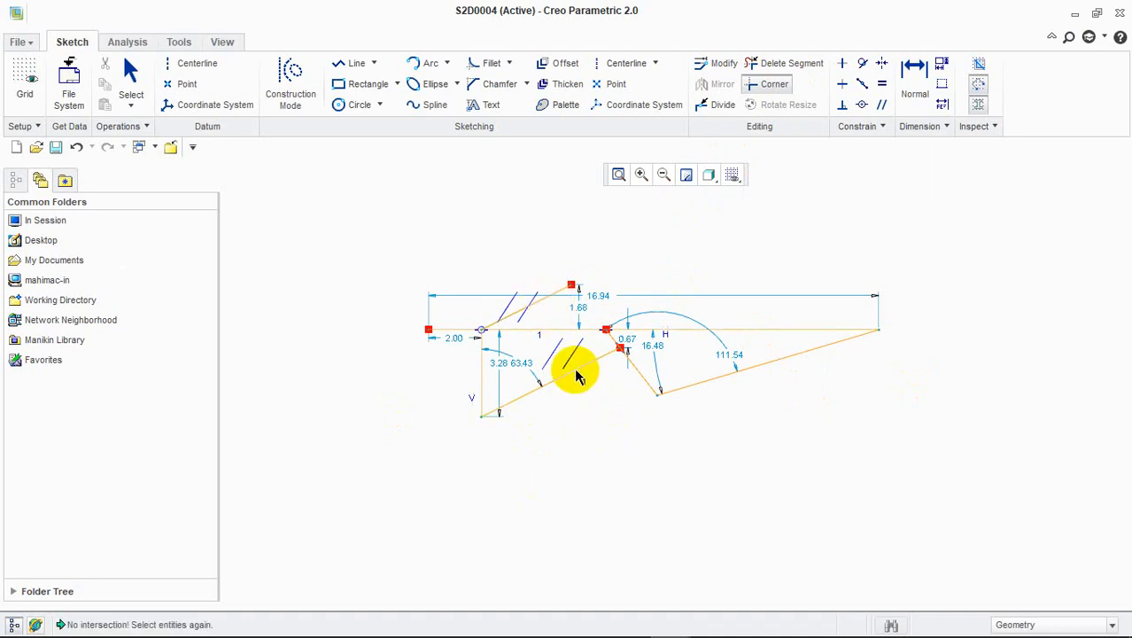
{"action": "middle_click", "coordinate": [618, 341]}
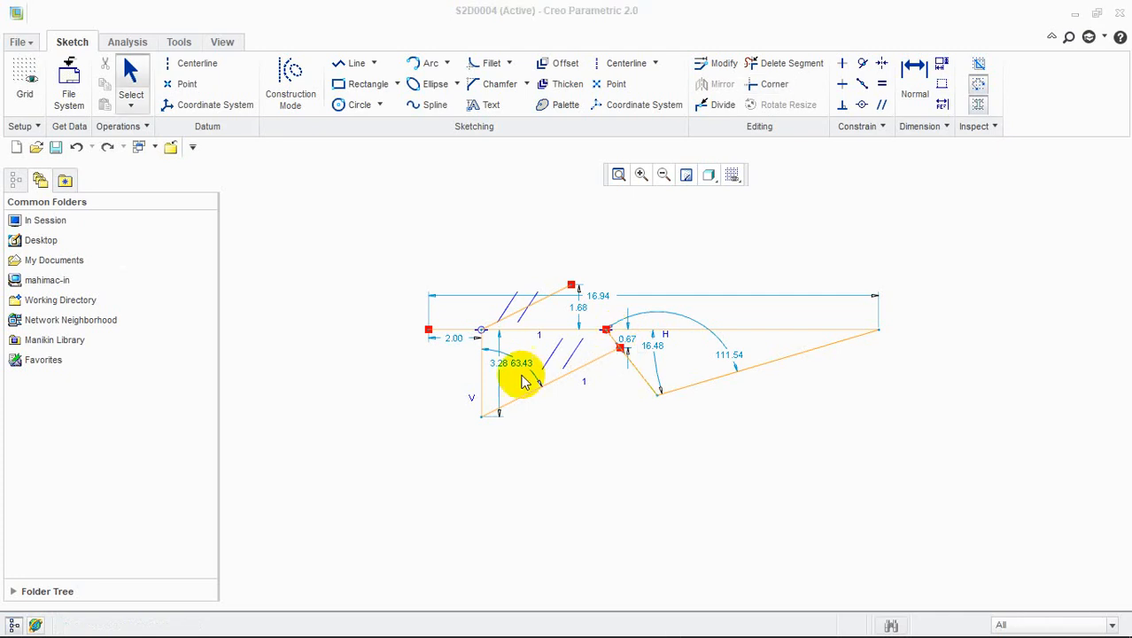
Try joining the upper sloping line and the steep line with a Corner trim, and undo that trim
{"action": "left_click", "coordinate": [549, 304]}
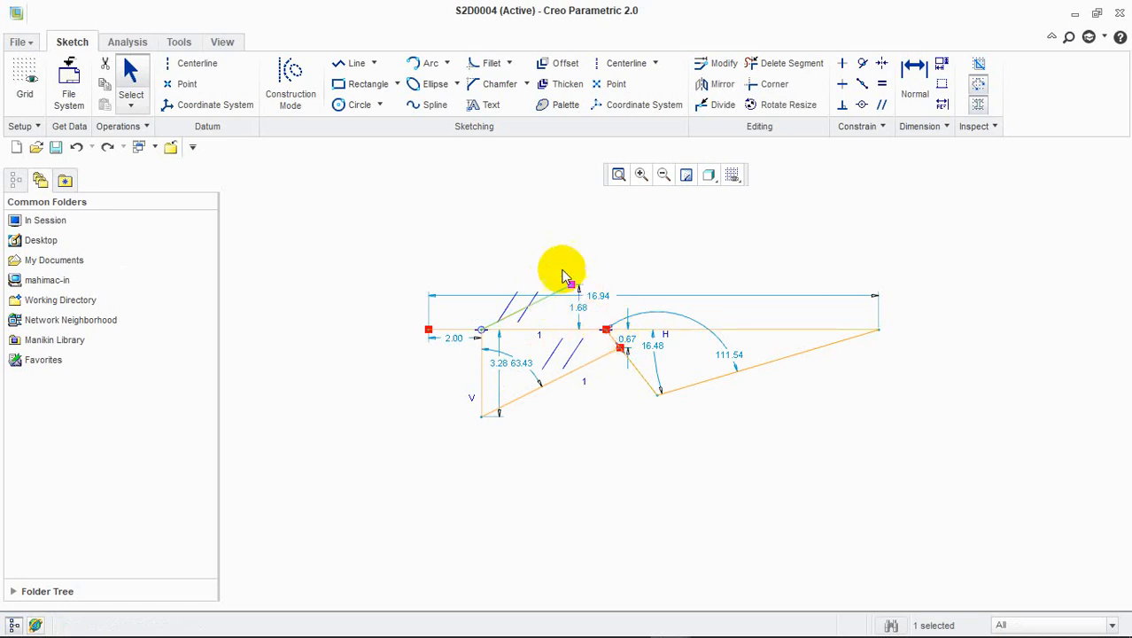
{"action": "left_click", "coordinate": [591, 341]}
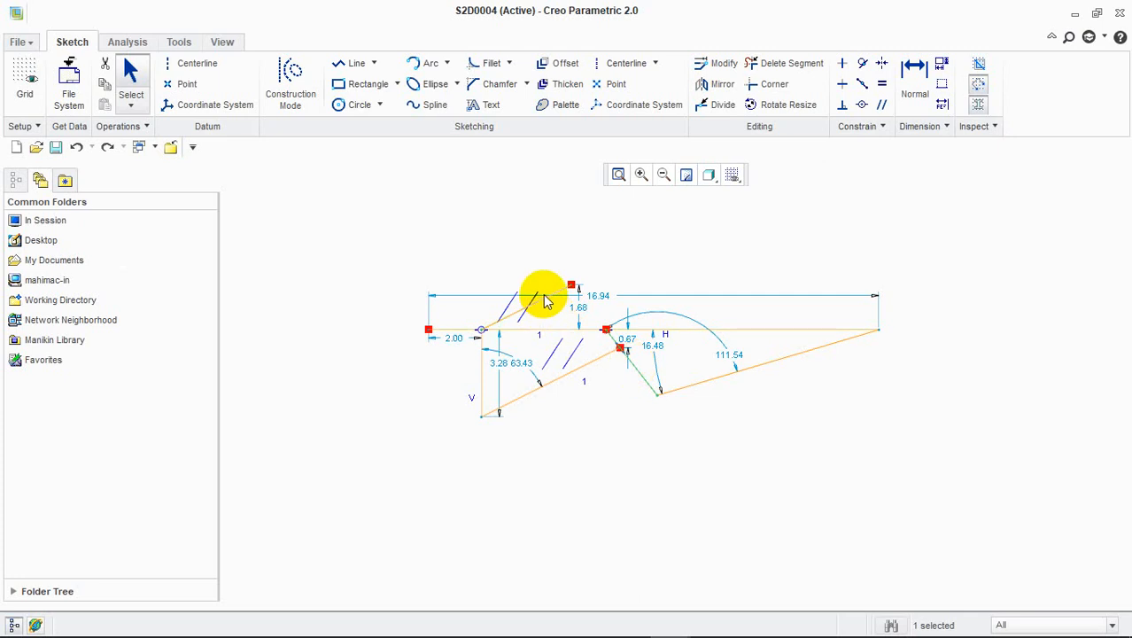
{"action": "left_click", "coordinate": [608, 329], "text": "ctrl"}
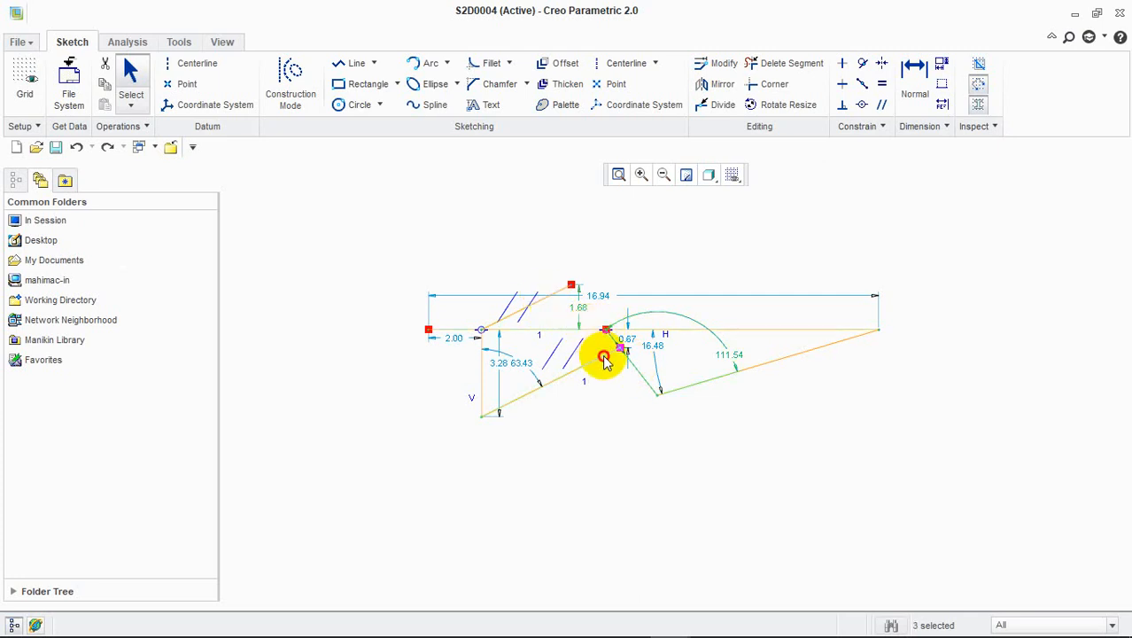
{"action": "left_click", "coordinate": [603, 359], "text": "ctrl"}
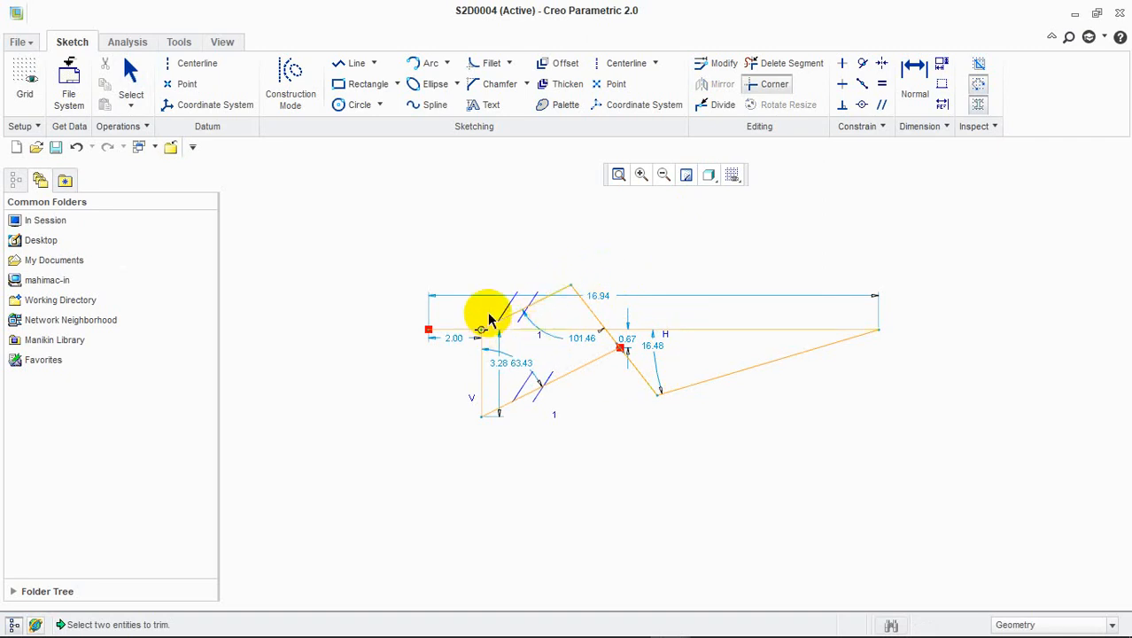
{"action": "key", "text": "ctrl+z"}
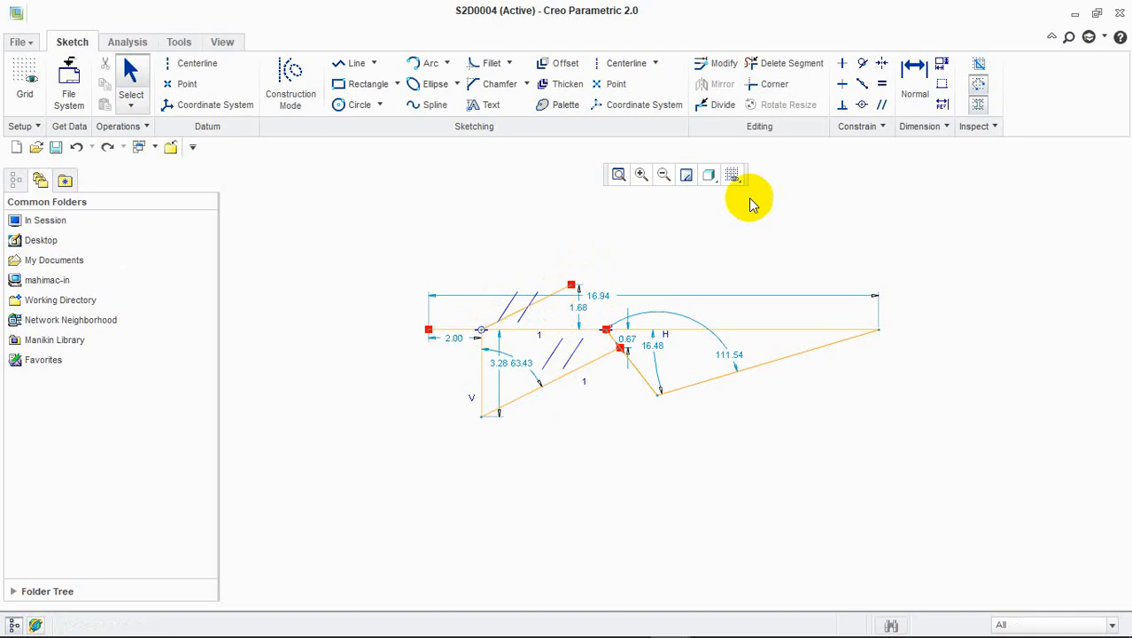
Join the upper sloping line and the steep line at their extended intersection with the Corner tool
{"action": "left_click", "coordinate": [767, 65]}
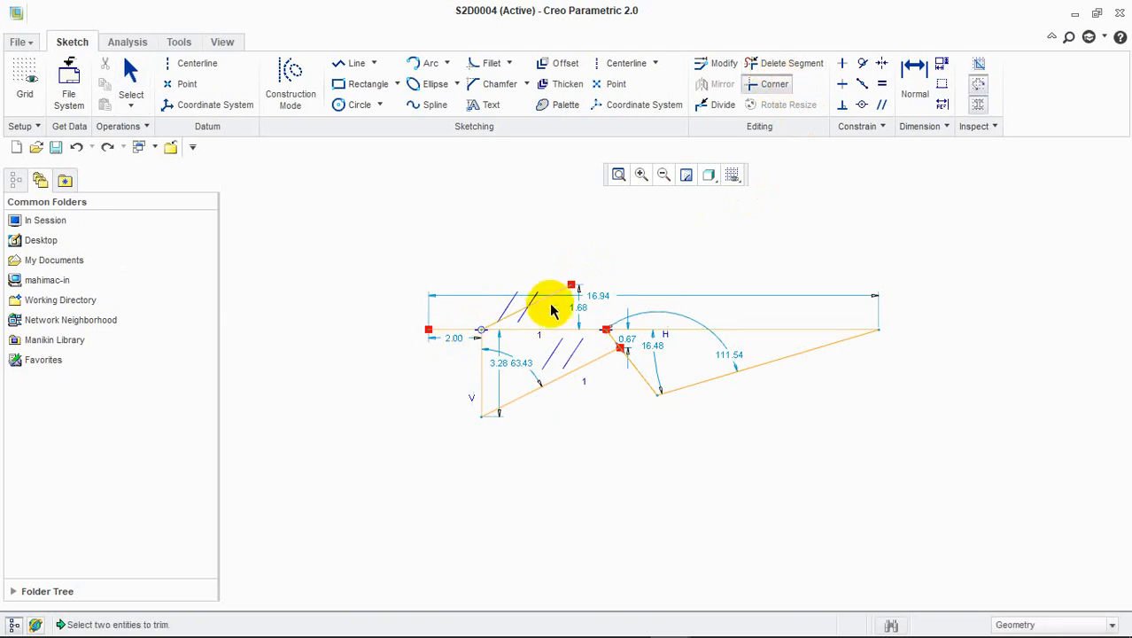
{"action": "left_click", "coordinate": [612, 343]}
{"action": "left_click", "coordinate": [616, 340]}
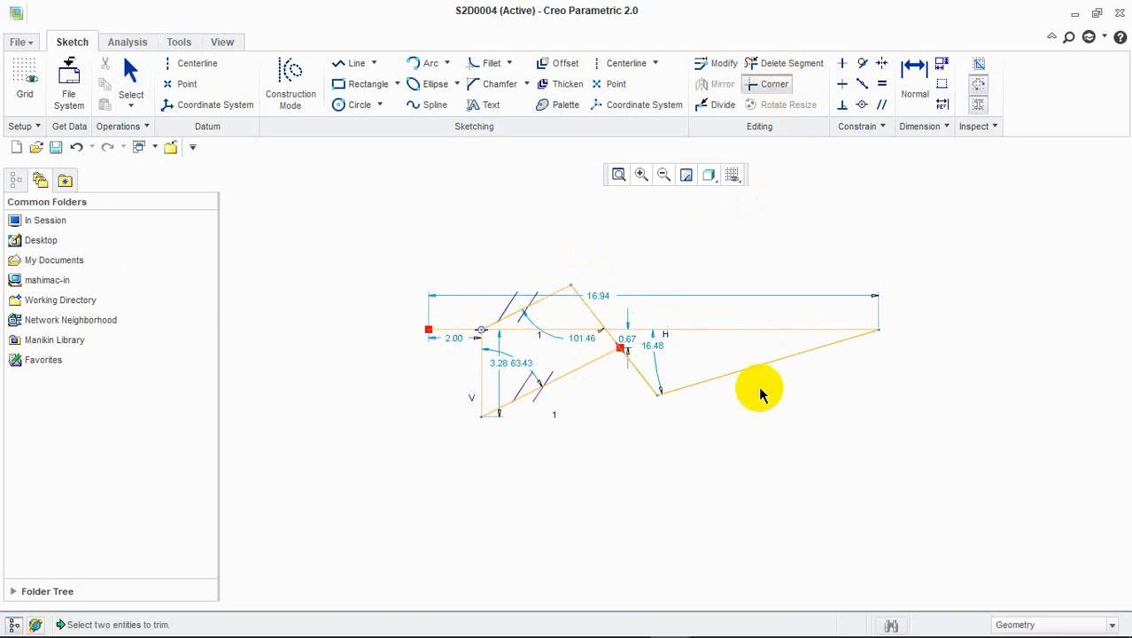
Sketch a separate horizontal line above the far end of the long horizontal line
{"action": "left_click", "coordinate": [356, 63]}
{"action": "left_click", "coordinate": [761, 261]}
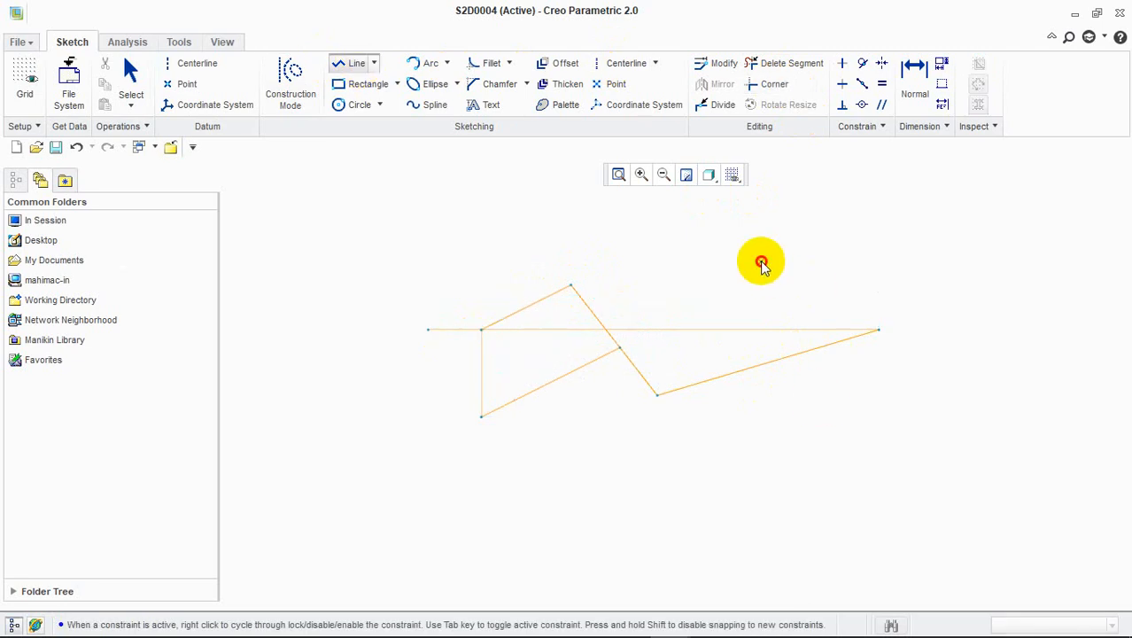
{"action": "left_click", "coordinate": [936, 261]}
{"action": "middle_click", "coordinate": [972, 295]}
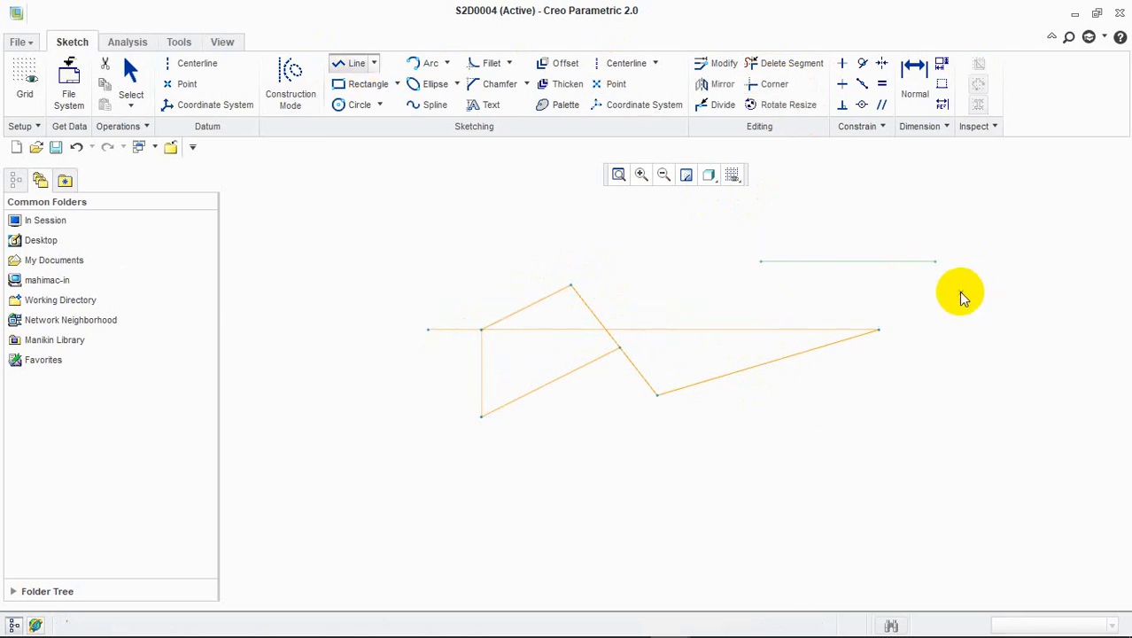
Sketch two separate sloping lines near the far end of the short horizontal line, one below it and one above it
{"action": "left_click", "coordinate": [876, 413]}
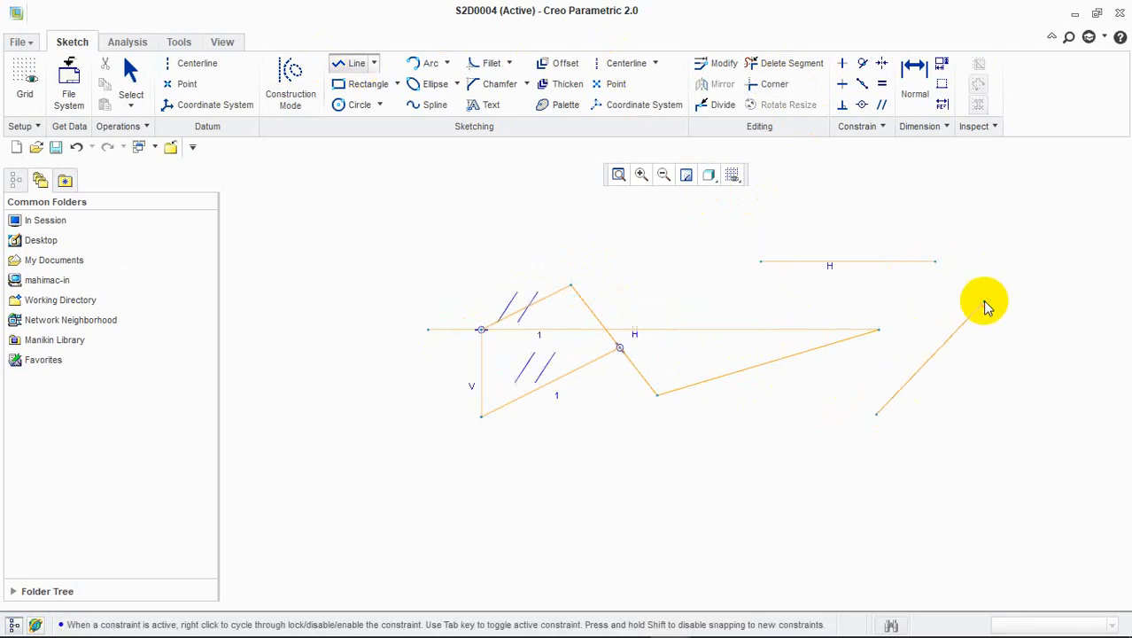
{"action": "left_click", "coordinate": [876, 192]}
{"action": "left_click", "coordinate": [946, 243]}
{"action": "middle_click", "coordinate": [948, 242]}
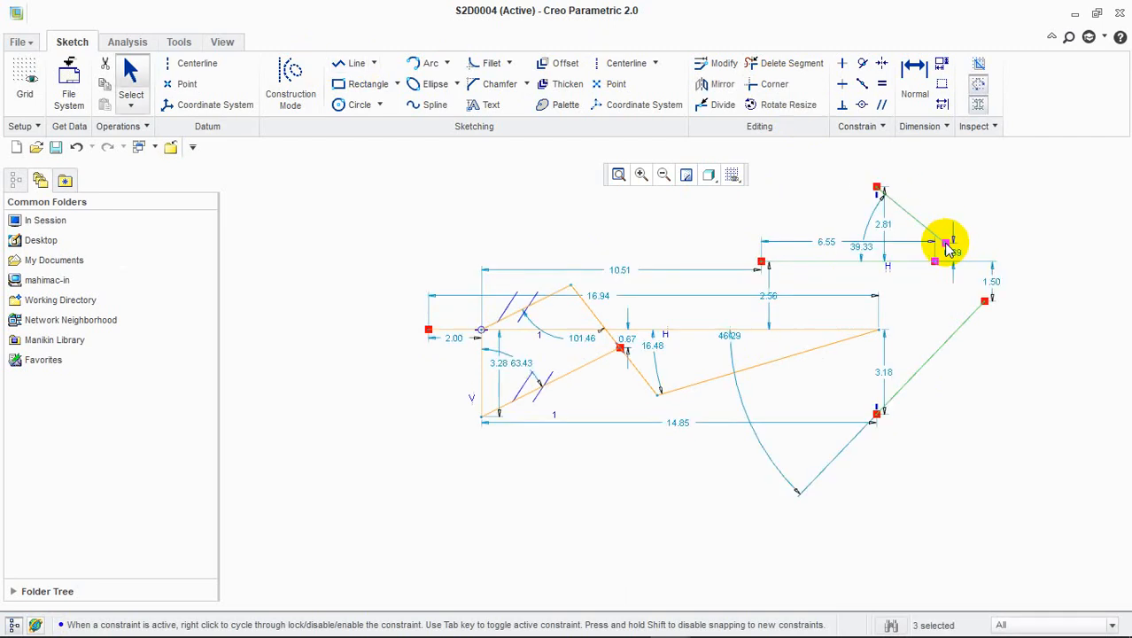
Join the short horizontal line to the upper sloping line, and to the lower sloping line at their extended intersection, with the Corner tool
{"action": "left_click", "coordinate": [773, 83]}
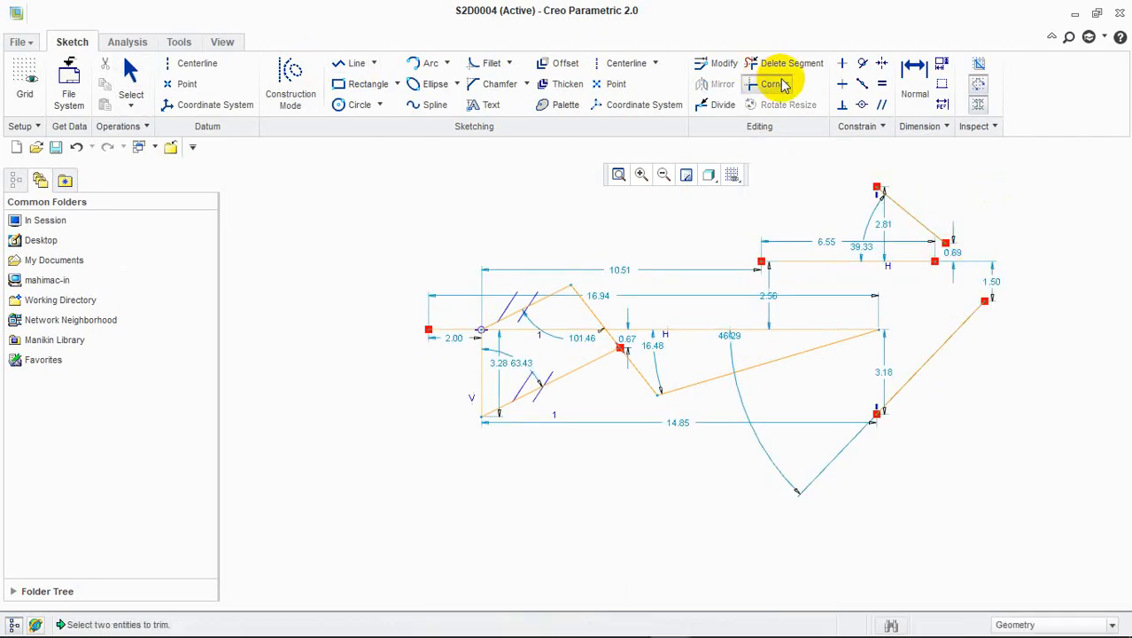
{"action": "left_click", "coordinate": [909, 213]}
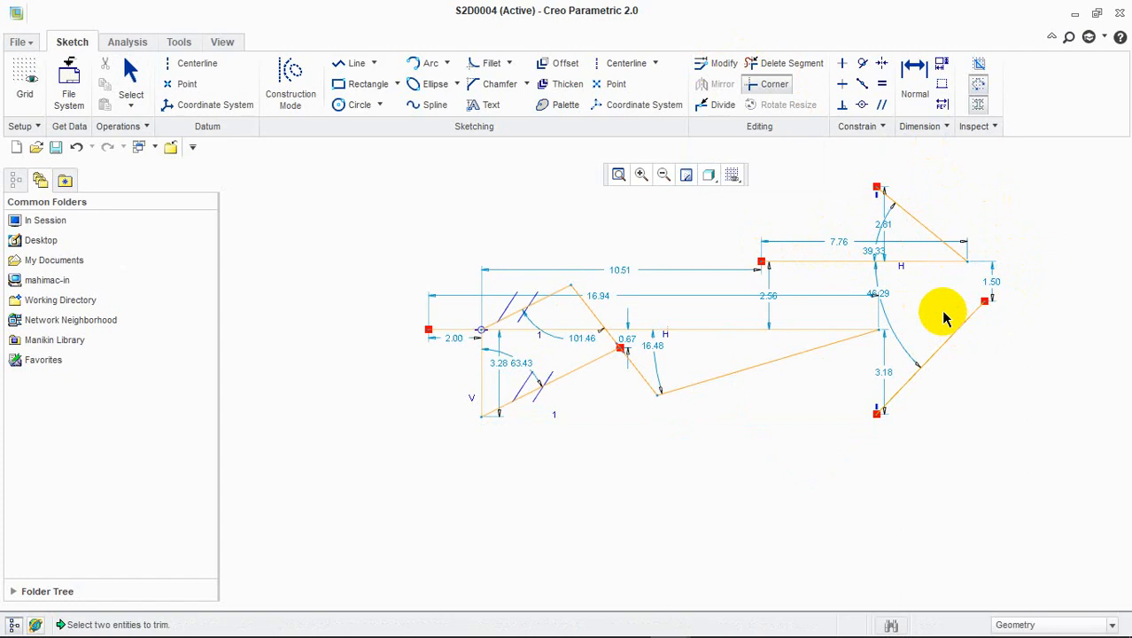
{"action": "left_click", "coordinate": [930, 264]}
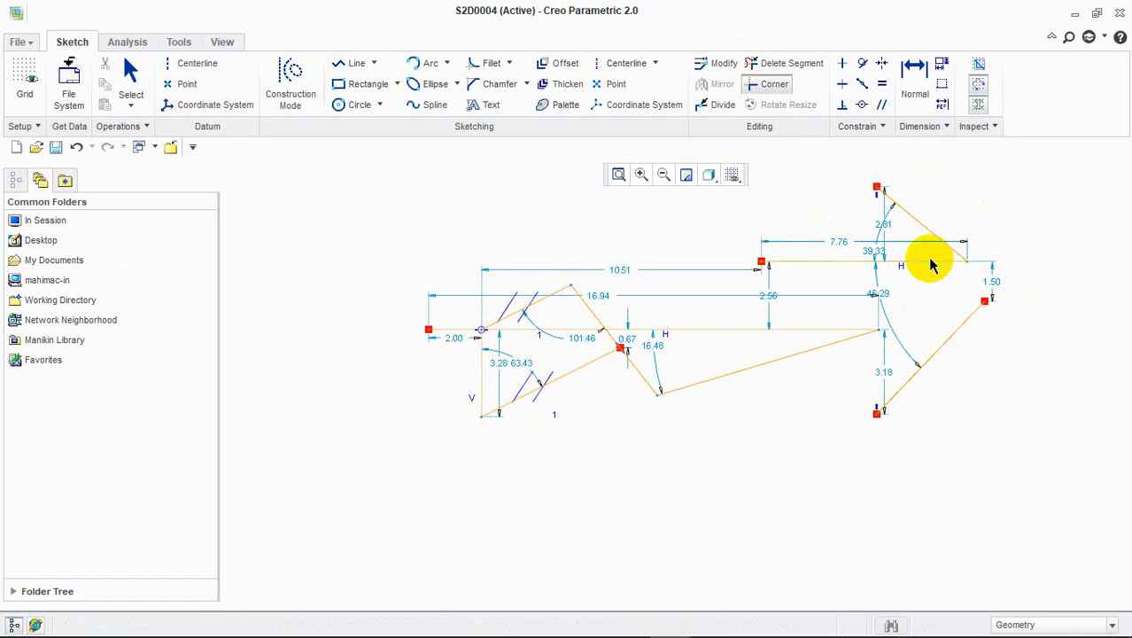
{"action": "left_click", "coordinate": [966, 328]}
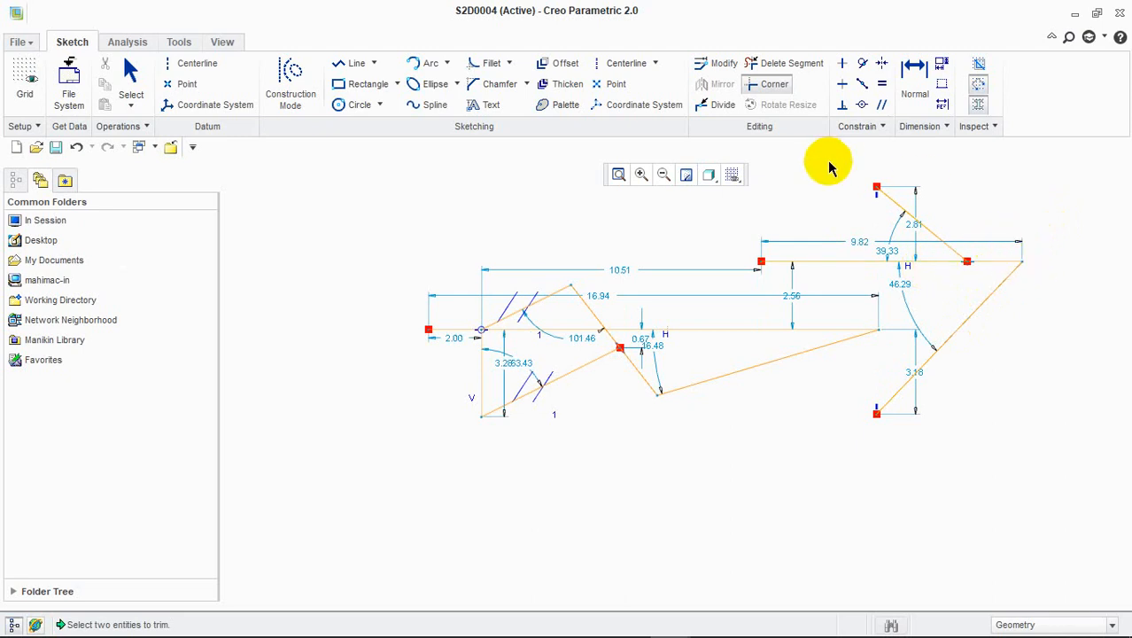
{"action": "left_click", "coordinate": [715, 108]}
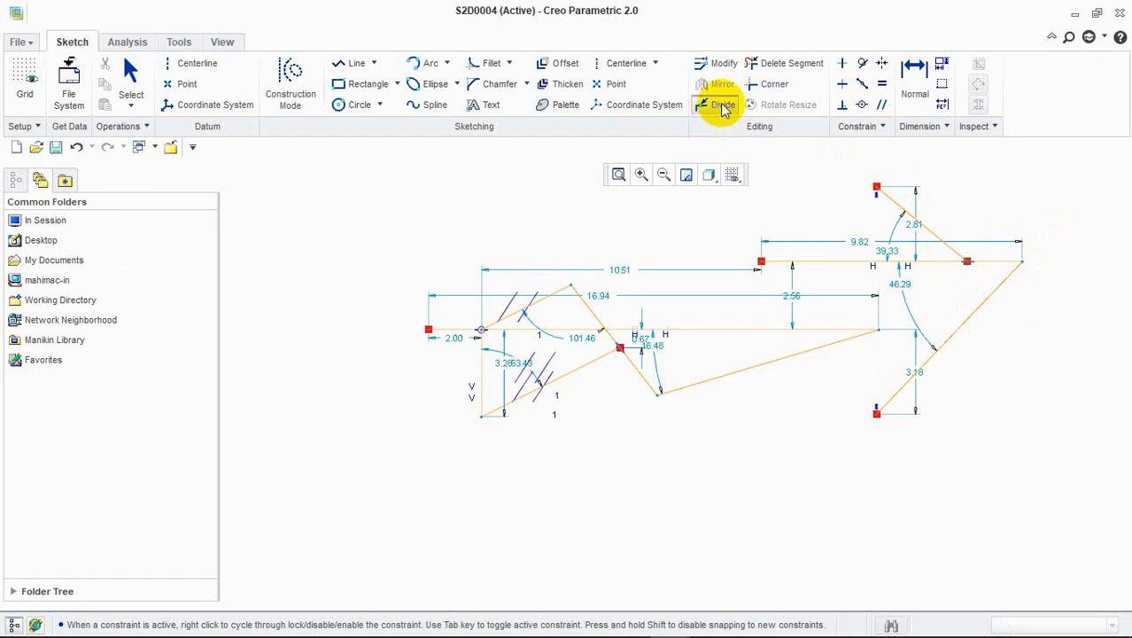
{"action": "key", "text": "Escape"}
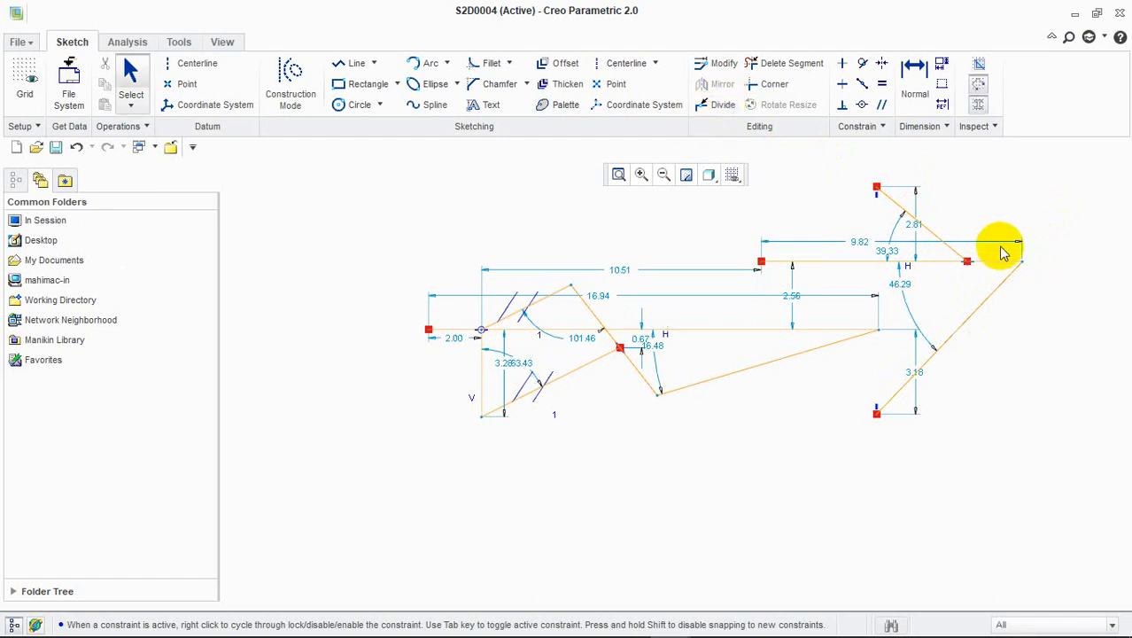
{"action": "left_click", "coordinate": [990, 361]}
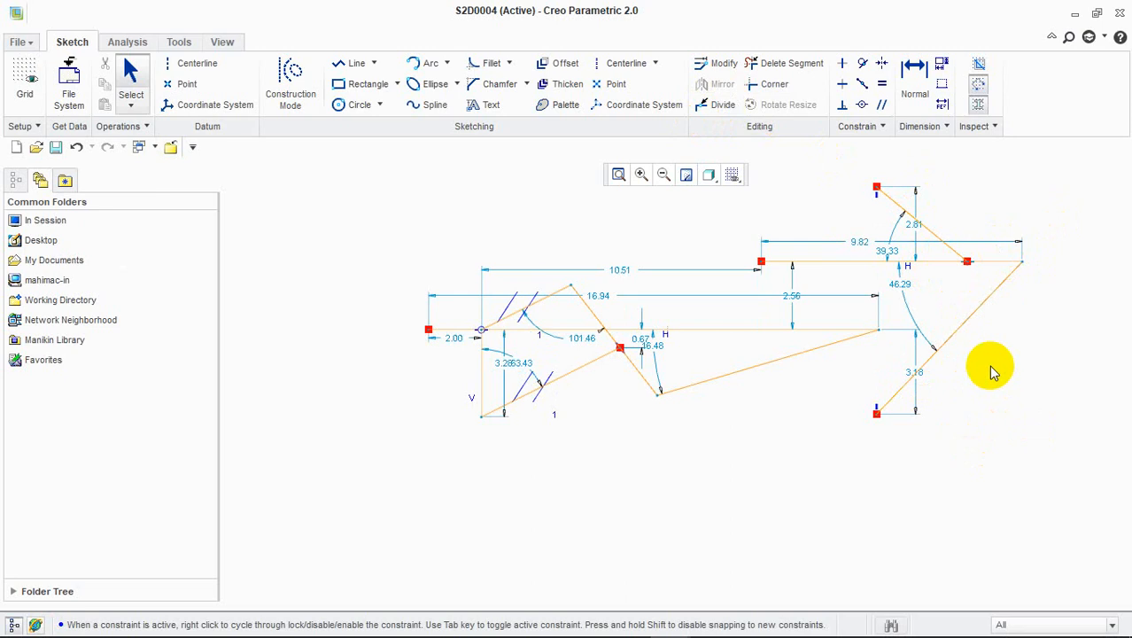
{"action": "left_click_drag", "start_coordinate": [991, 365], "coordinate": [948, 319]}
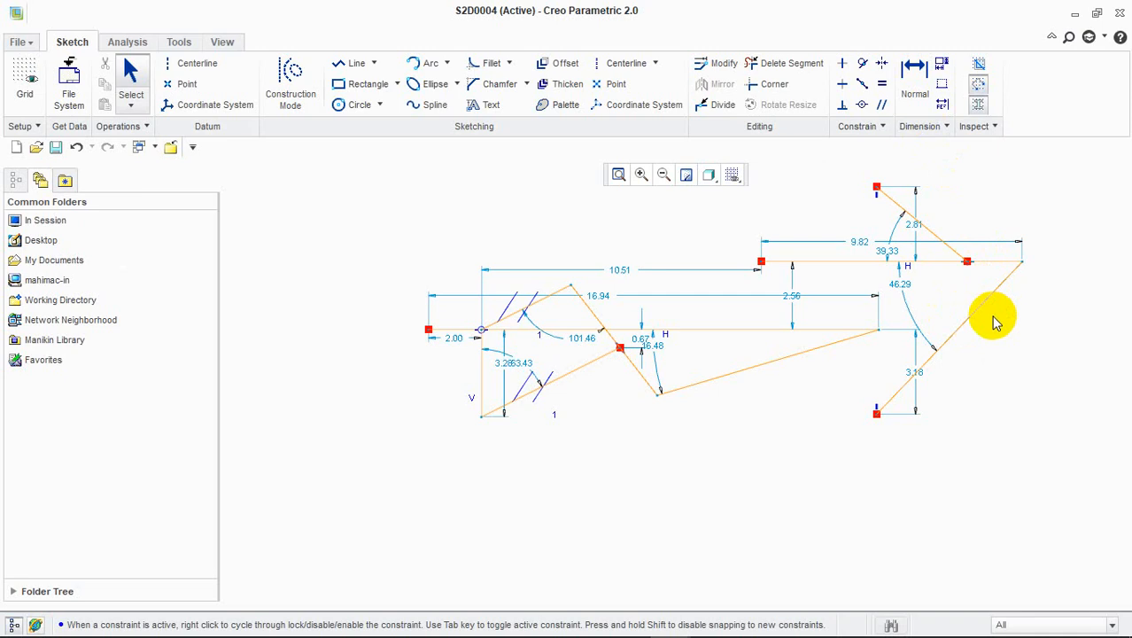
Delete the whole lower sloping line joined to the short horizontal line, and undo the deletion
{"action": "left_click", "coordinate": [966, 323]}
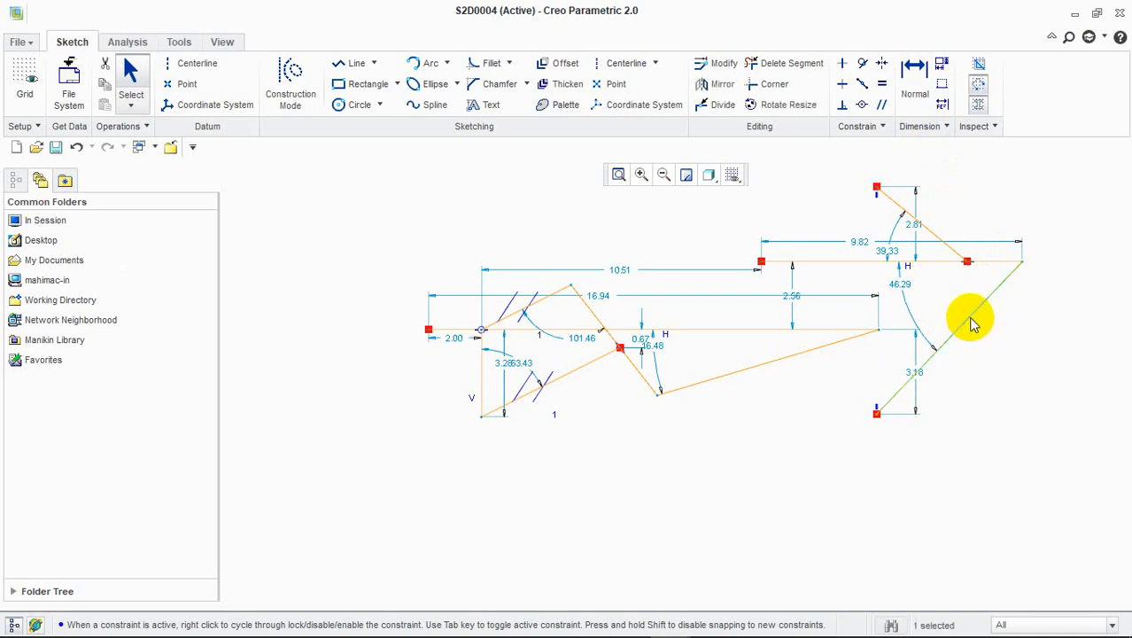
{"action": "key", "text": "Delete"}
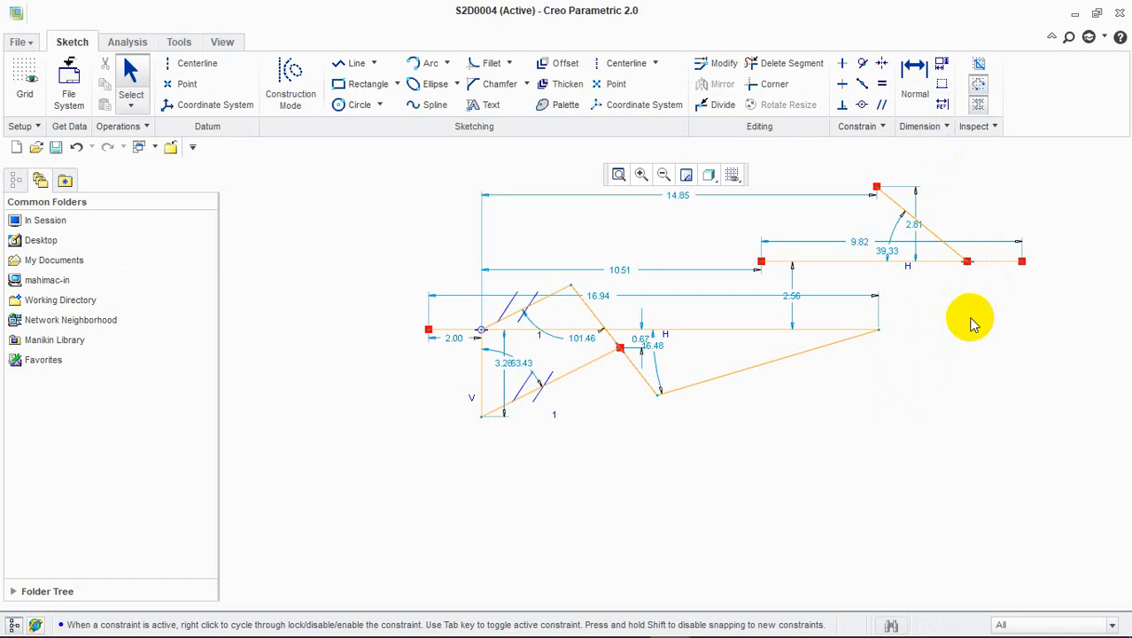
{"action": "key", "text": "ctrl+z"}
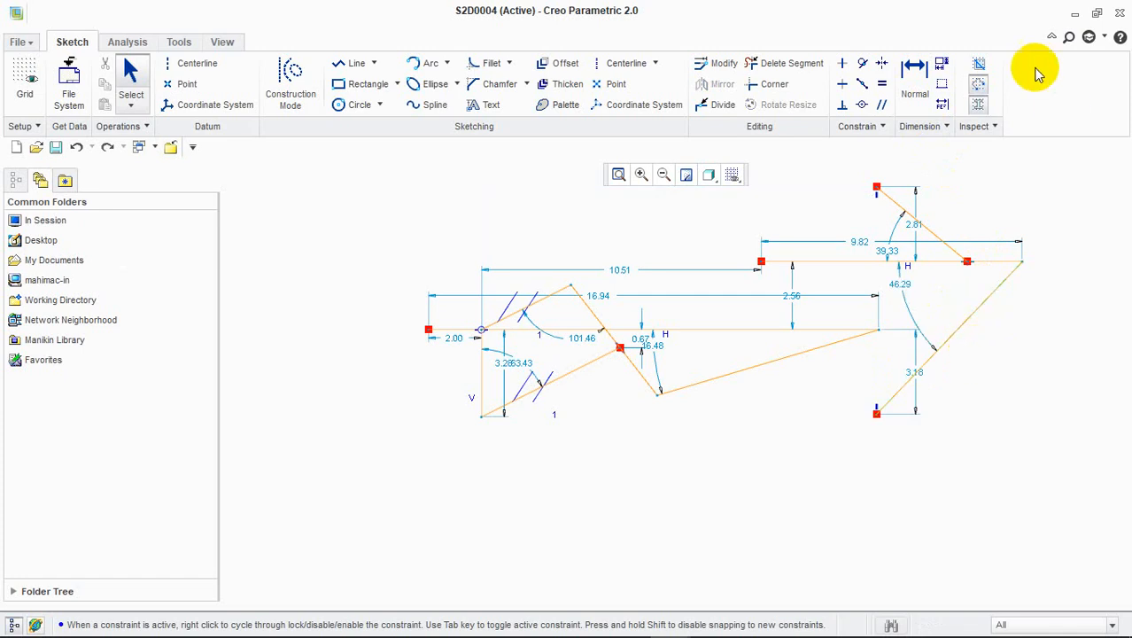
Split the lower sloping line into three pieces with the Divide tool
{"action": "left_click", "coordinate": [721, 114]}
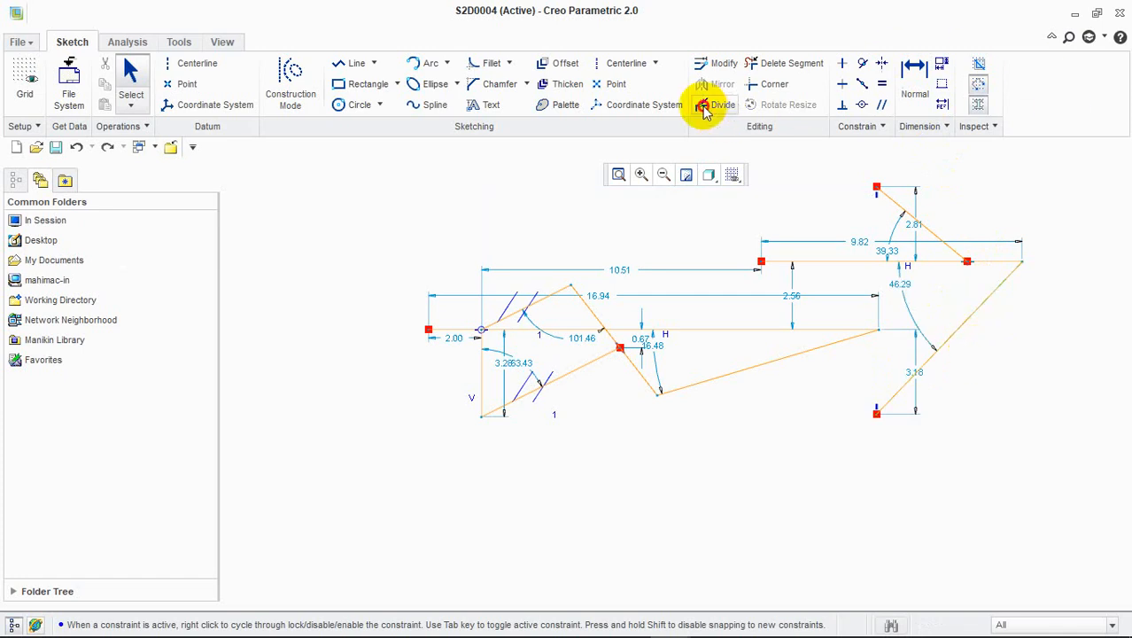
{"action": "left_click", "coordinate": [945, 341]}
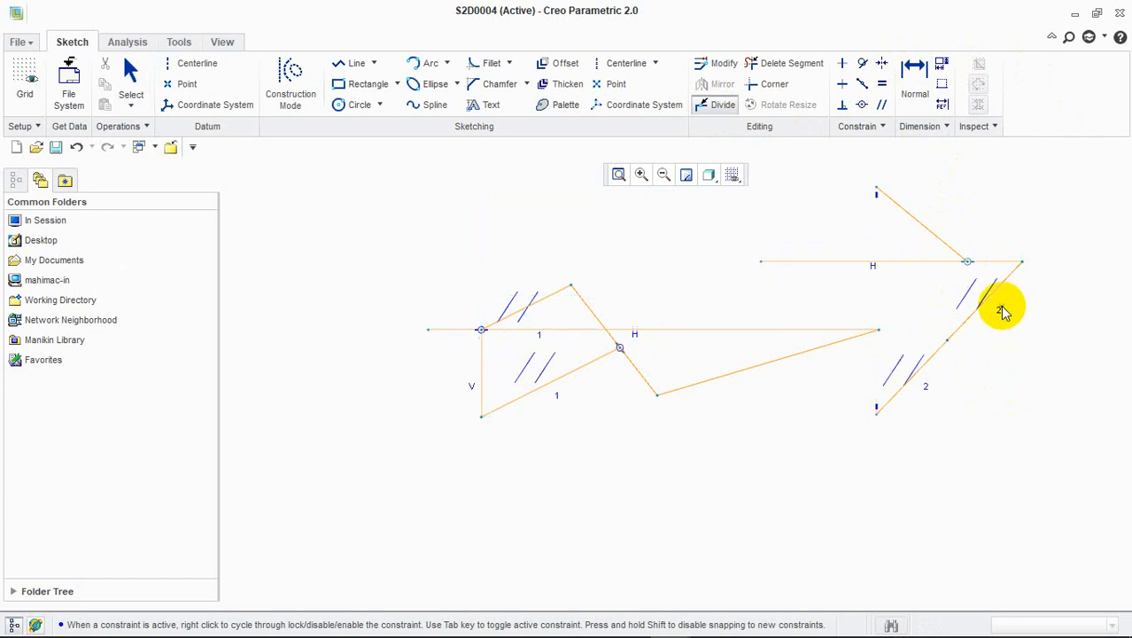
{"action": "left_click", "coordinate": [988, 296]}
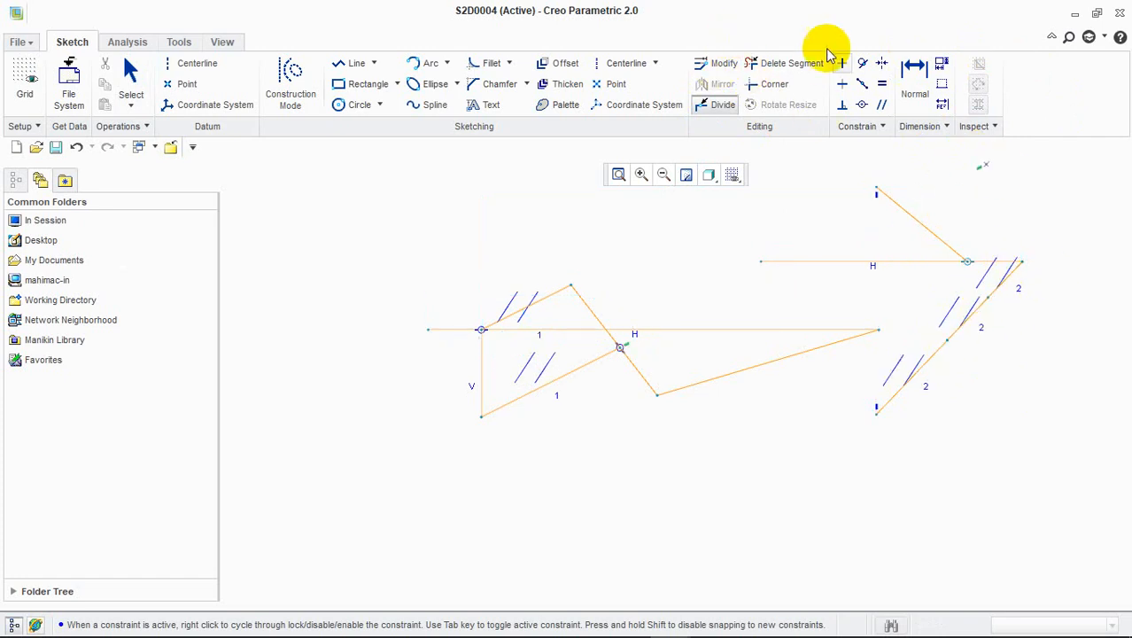
{"action": "middle_click", "coordinate": [921, 368]}
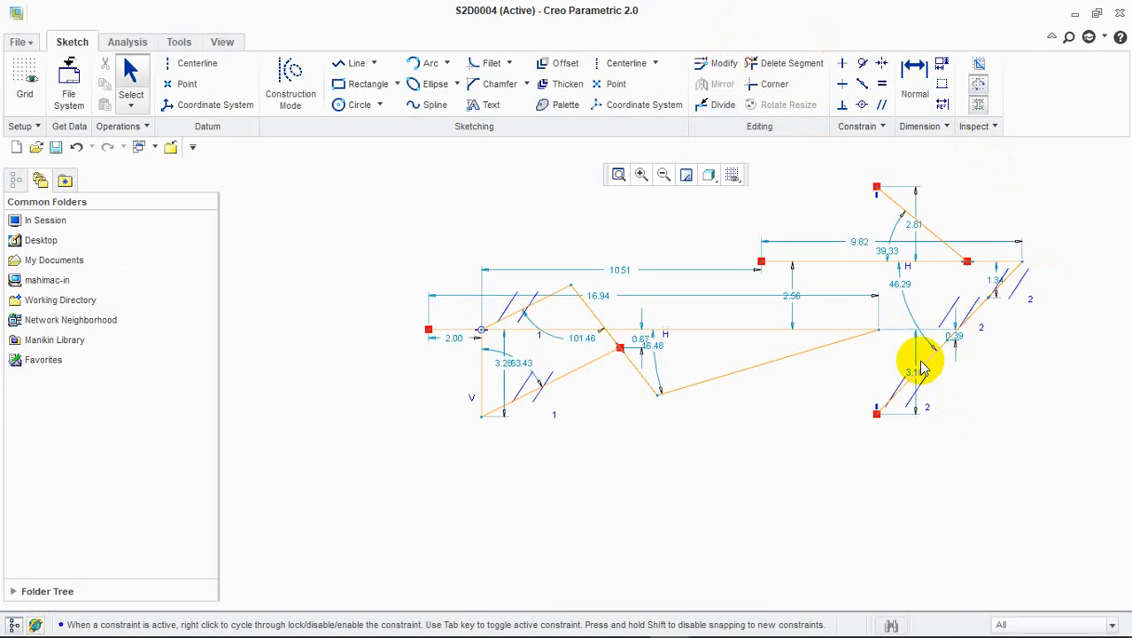
Delete the lowest and middle pieces of the divided lower sloping line
{"action": "left_click", "coordinate": [932, 368]}
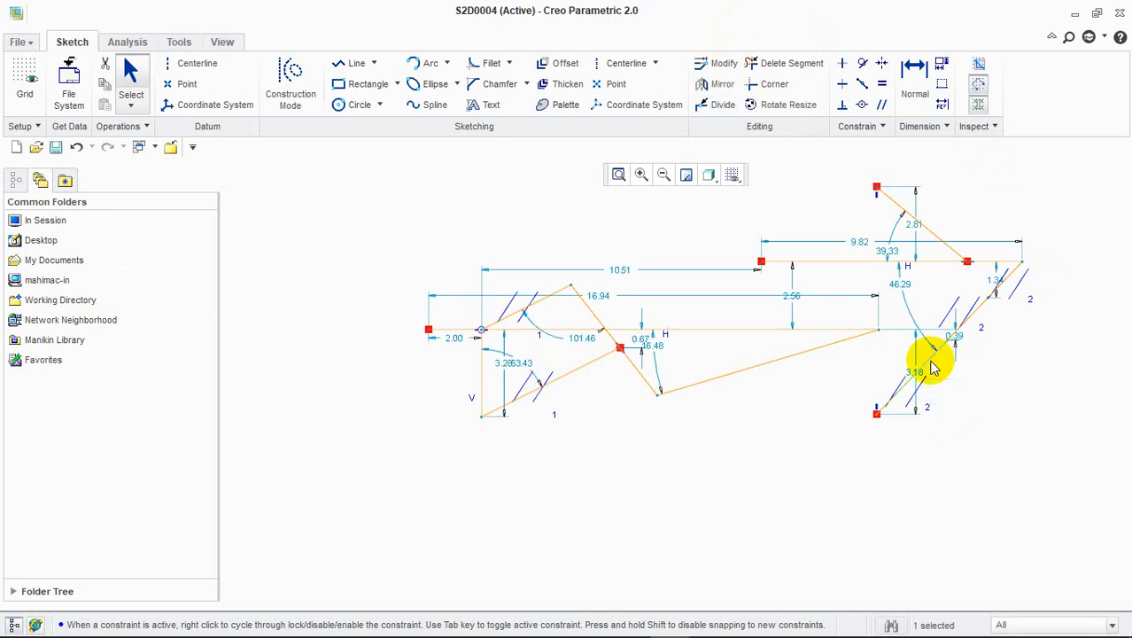
{"action": "left_click", "coordinate": [971, 450]}
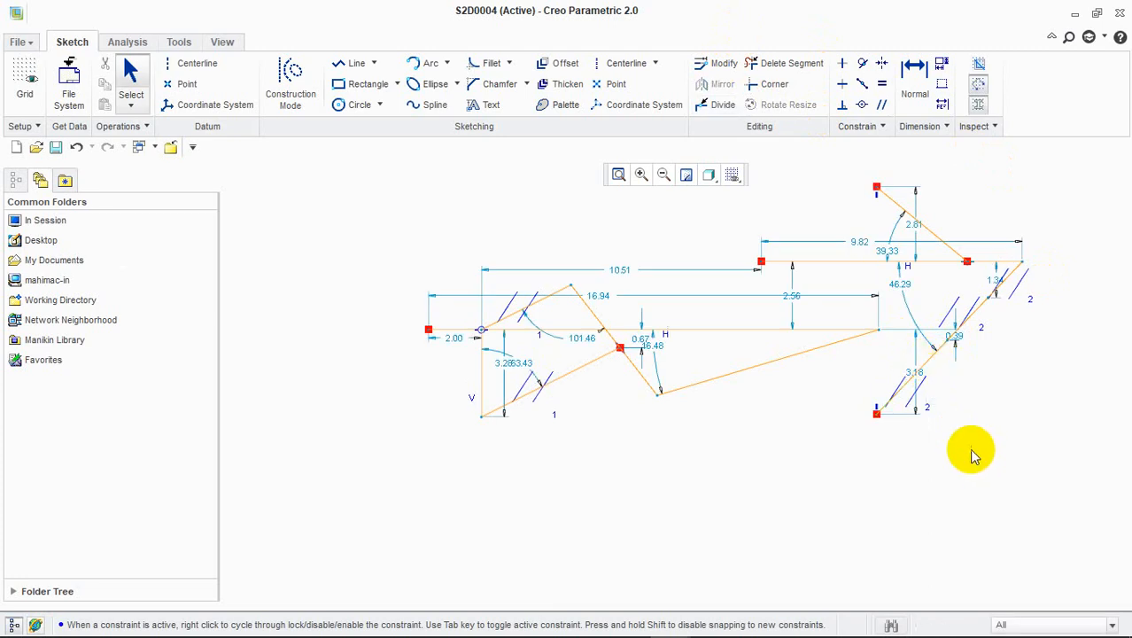
{"action": "left_click", "coordinate": [928, 363]}
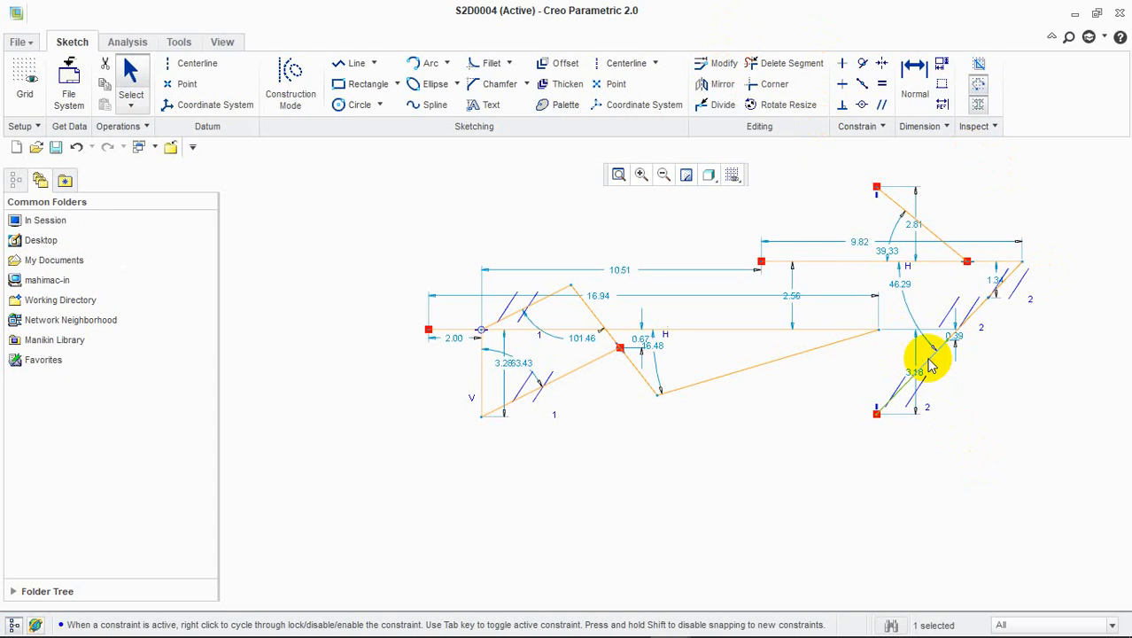
{"action": "key", "text": "Delete"}
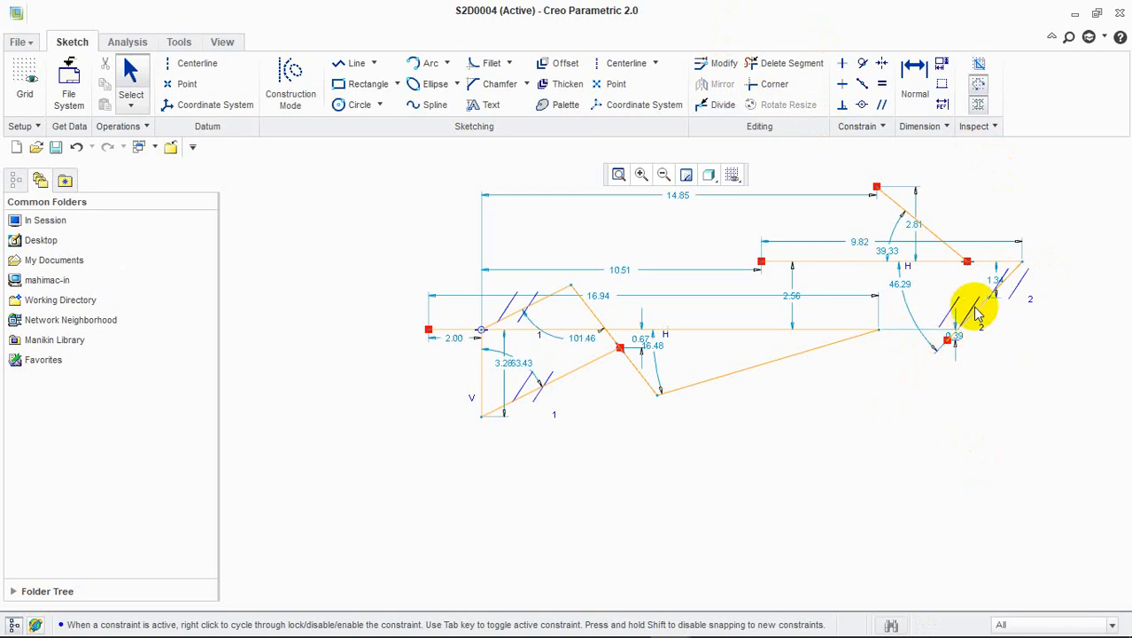
{"action": "left_click", "coordinate": [976, 317]}
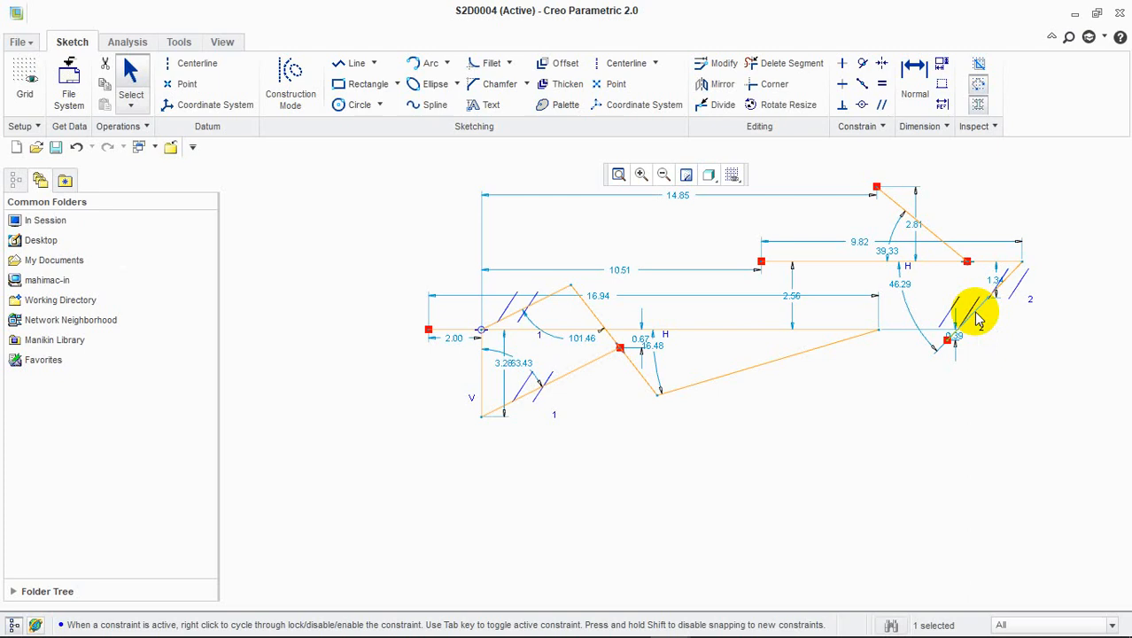
{"action": "key", "text": "Delete"}
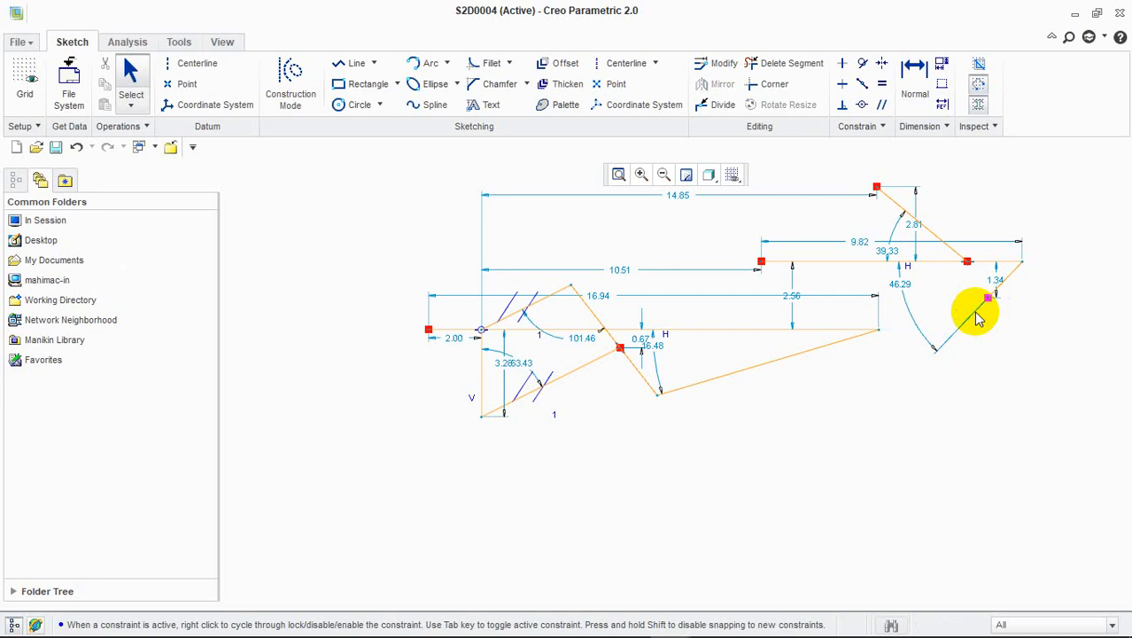
Divide the short horizontal line at several points and the upper sloping line at three points
{"action": "left_click", "coordinate": [719, 104]}
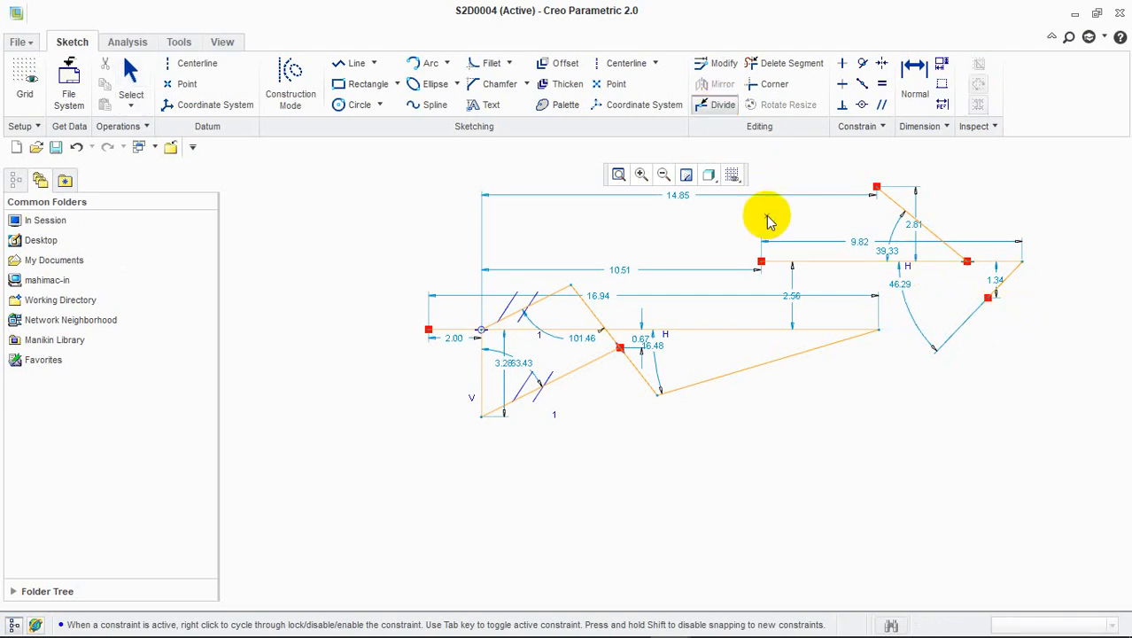
{"action": "left_click", "coordinate": [815, 263]}
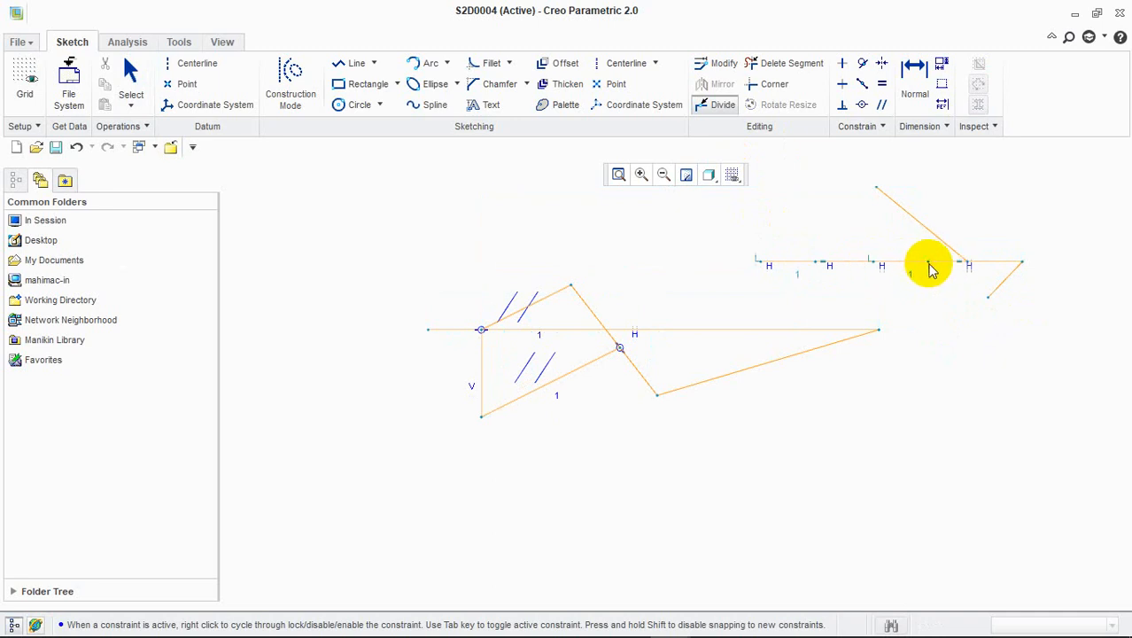
{"action": "left_click", "coordinate": [922, 225]}
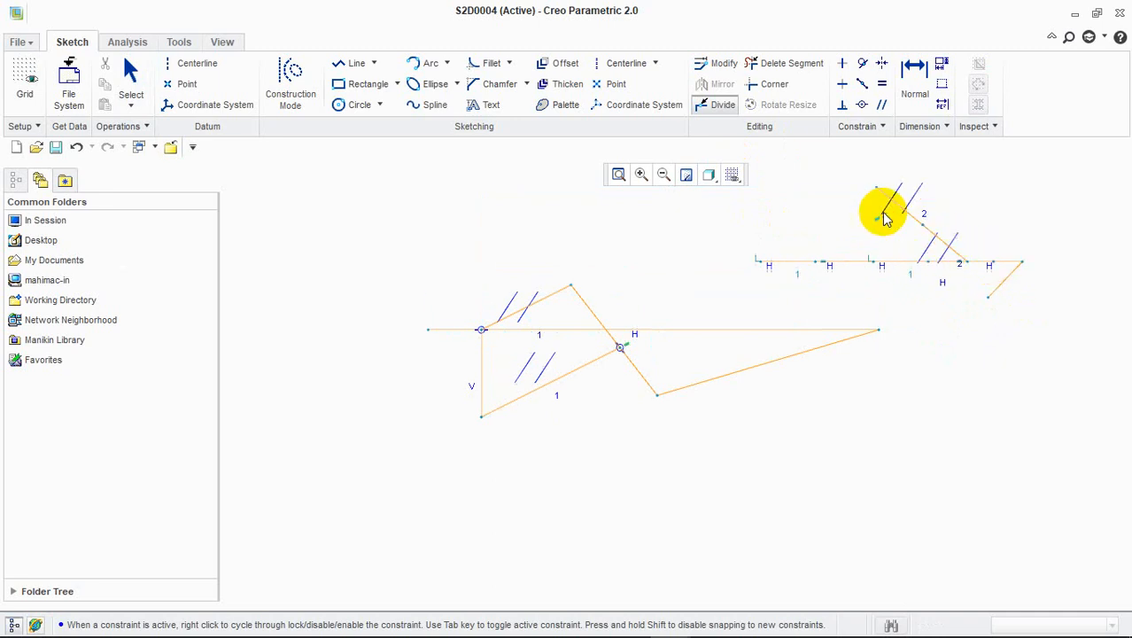
{"action": "left_click", "coordinate": [910, 211]}
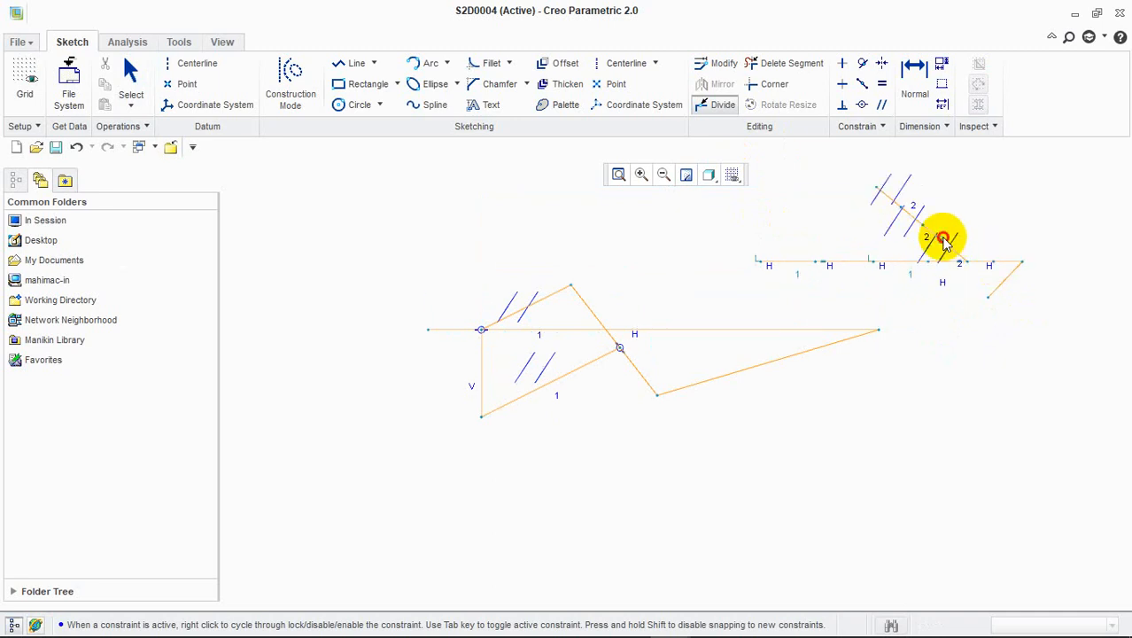
{"action": "left_click", "coordinate": [944, 240]}
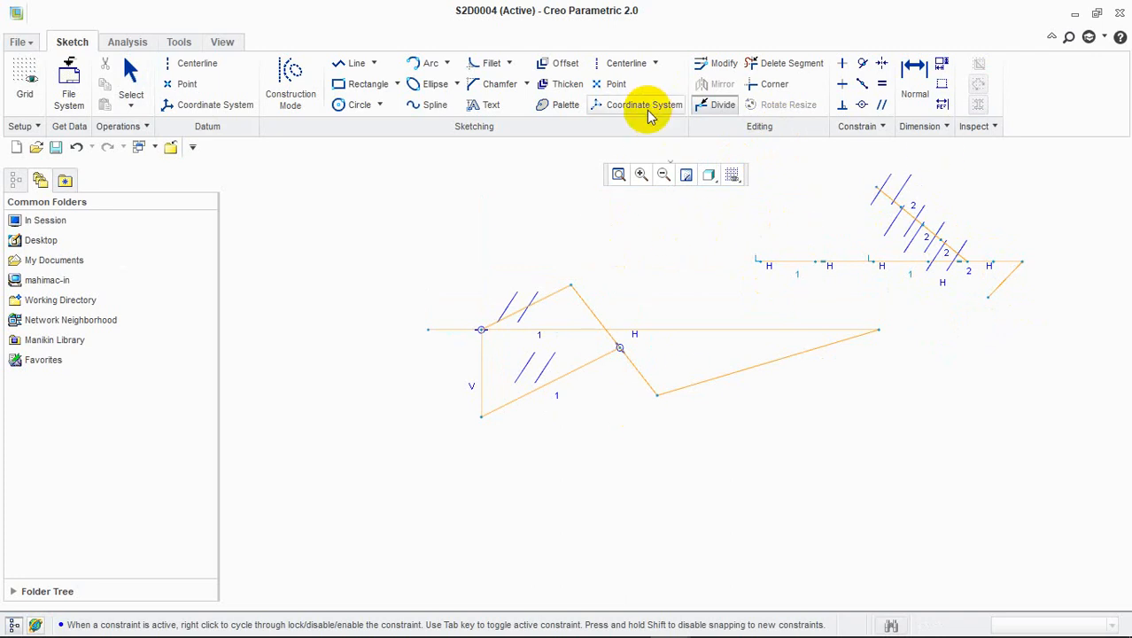
{"action": "key", "text": "Escape"}
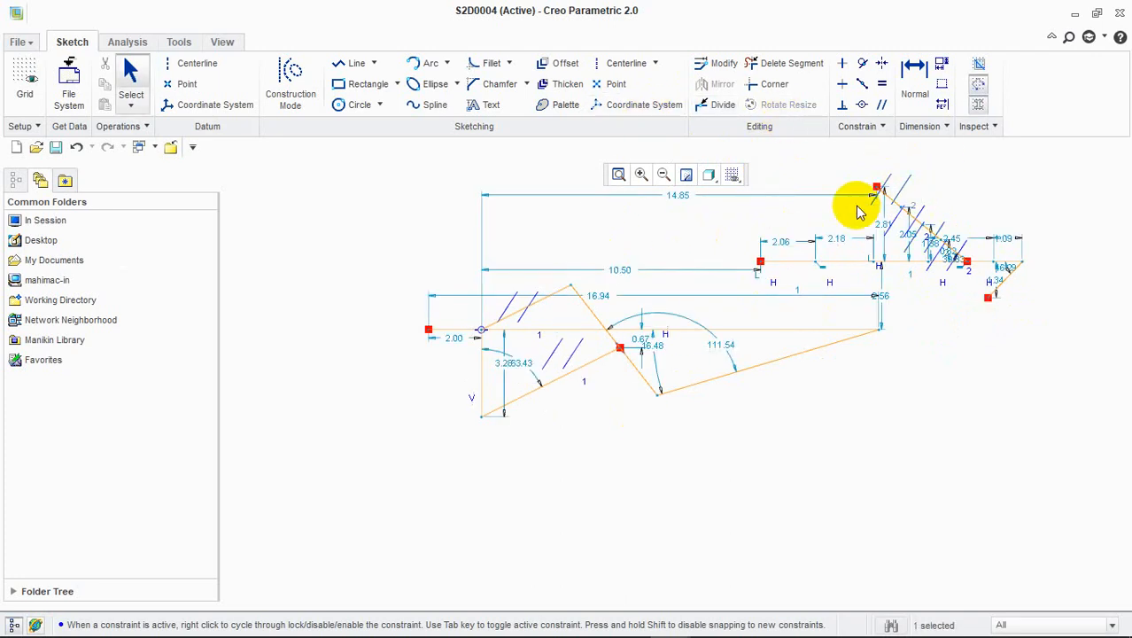
Delete the two uppermost pieces of the divided upper sloping line and clear all remaining sketch geometry
{"action": "left_click", "coordinate": [898, 206]}
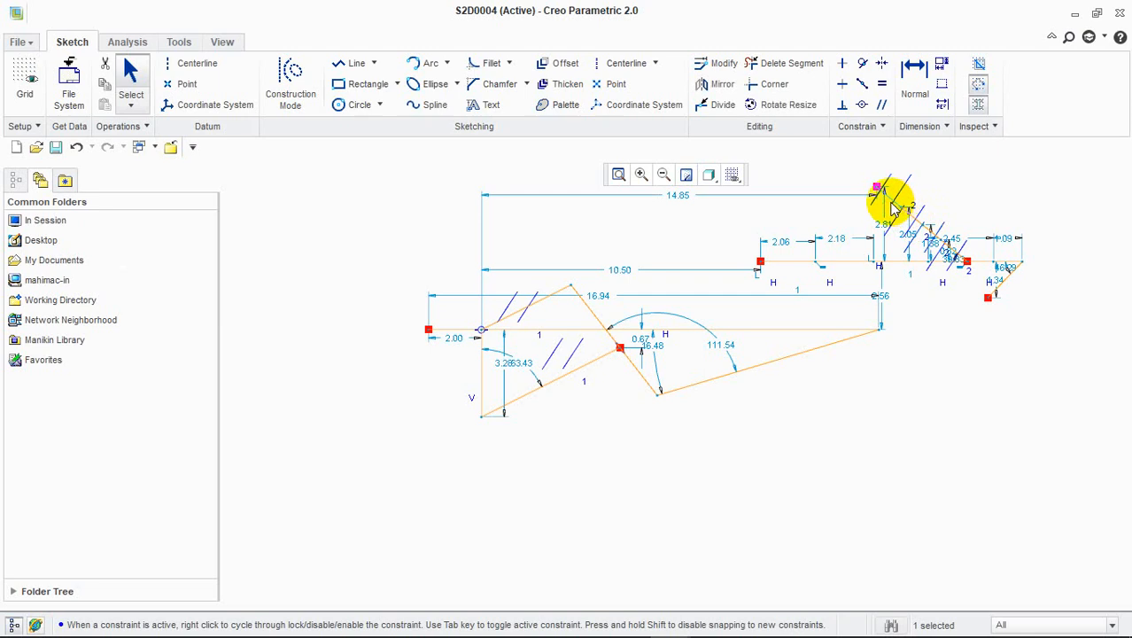
{"action": "mouse_move", "coordinate": [893, 206]}
{"action": "left_mouse_down"}
{"action": "mouse_move", "coordinate": [932, 246]}
{"action": "mouse_move", "coordinate": [941, 240]}
{"action": "left_mouse_up"}
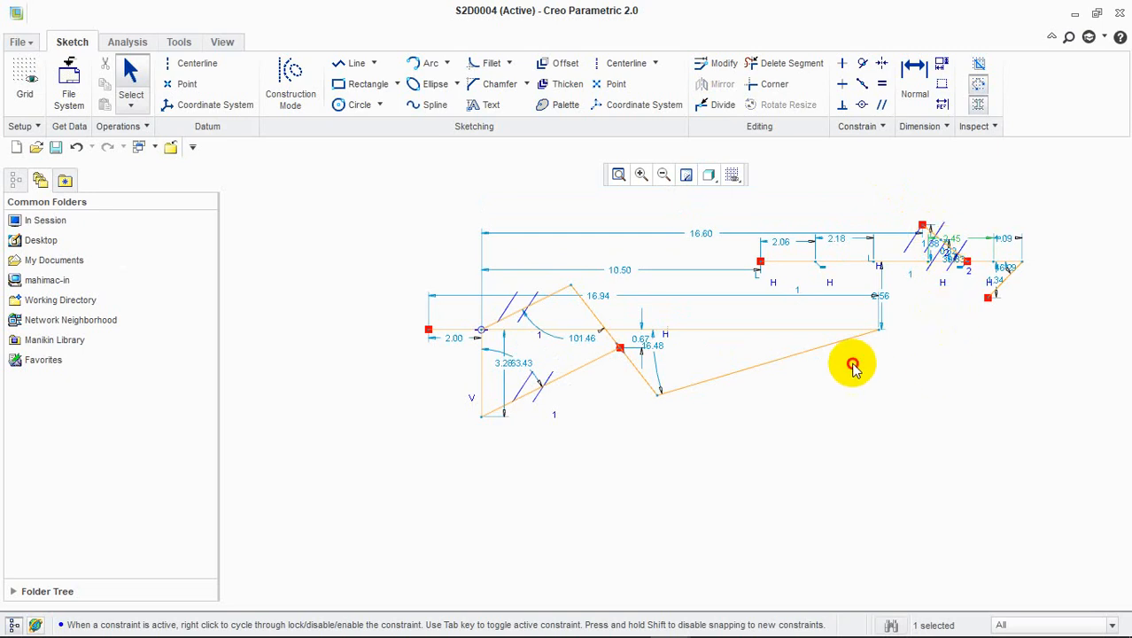
{"action": "mouse_move", "coordinate": [1101, 403]}
{"action": "left_mouse_down"}
{"action": "mouse_move", "coordinate": [1057, 425]}
{"action": "mouse_move", "coordinate": [216, 107]}
{"action": "mouse_move", "coordinate": [301, 213]}
{"action": "left_mouse_up"}
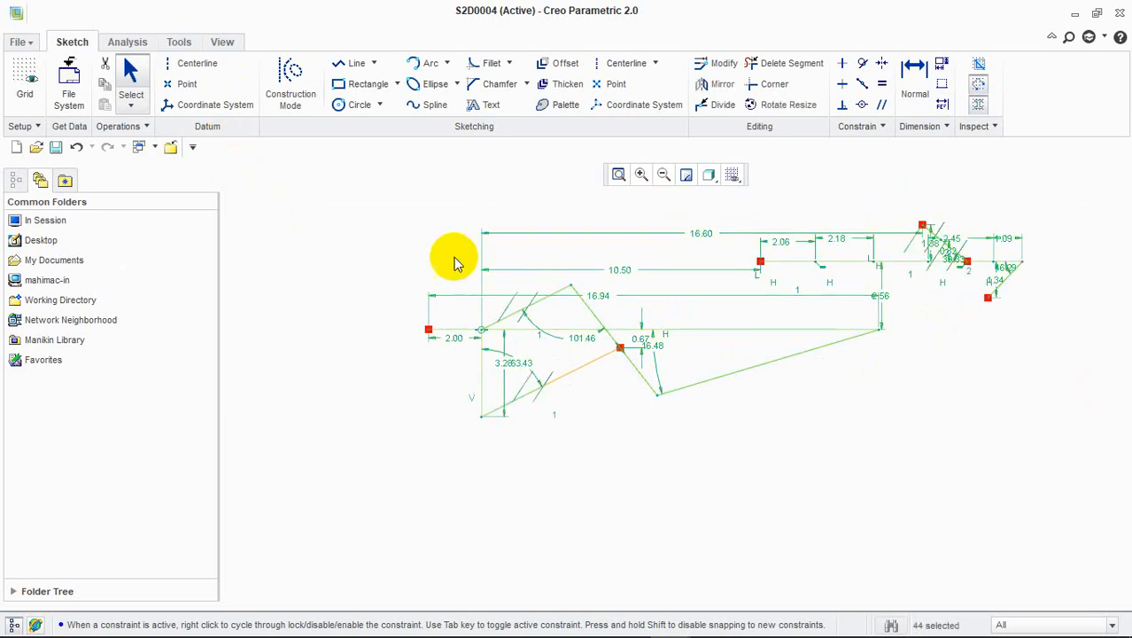
{"action": "key", "text": "Delete"}
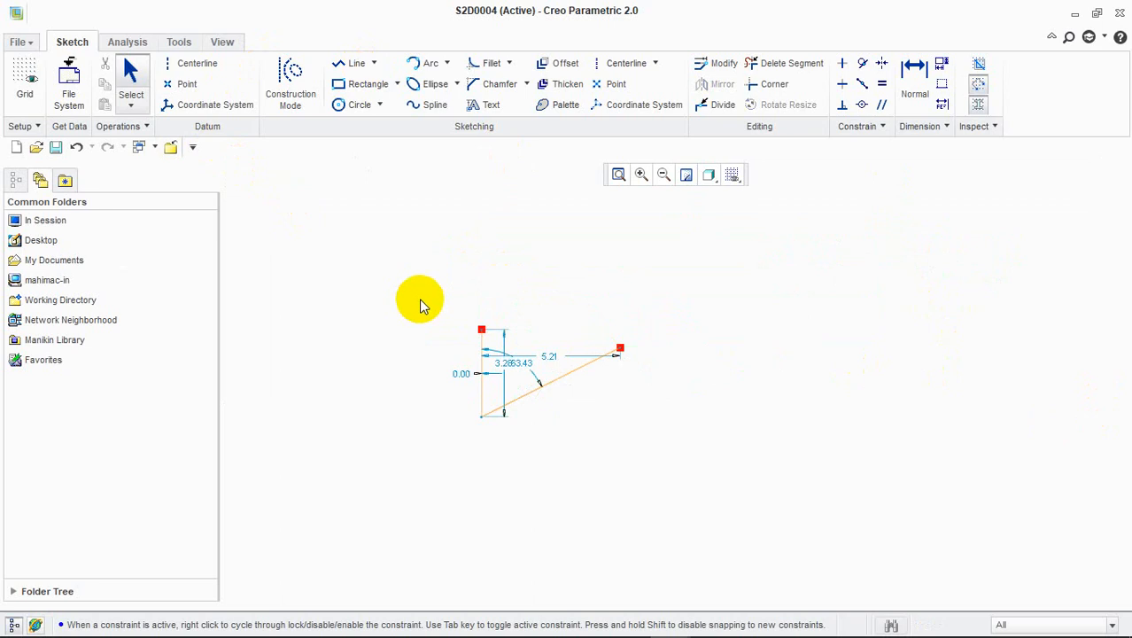
{"action": "left_click_drag", "start_coordinate": [417, 303], "coordinate": [659, 551]}
{"action": "key", "text": "Delete"}
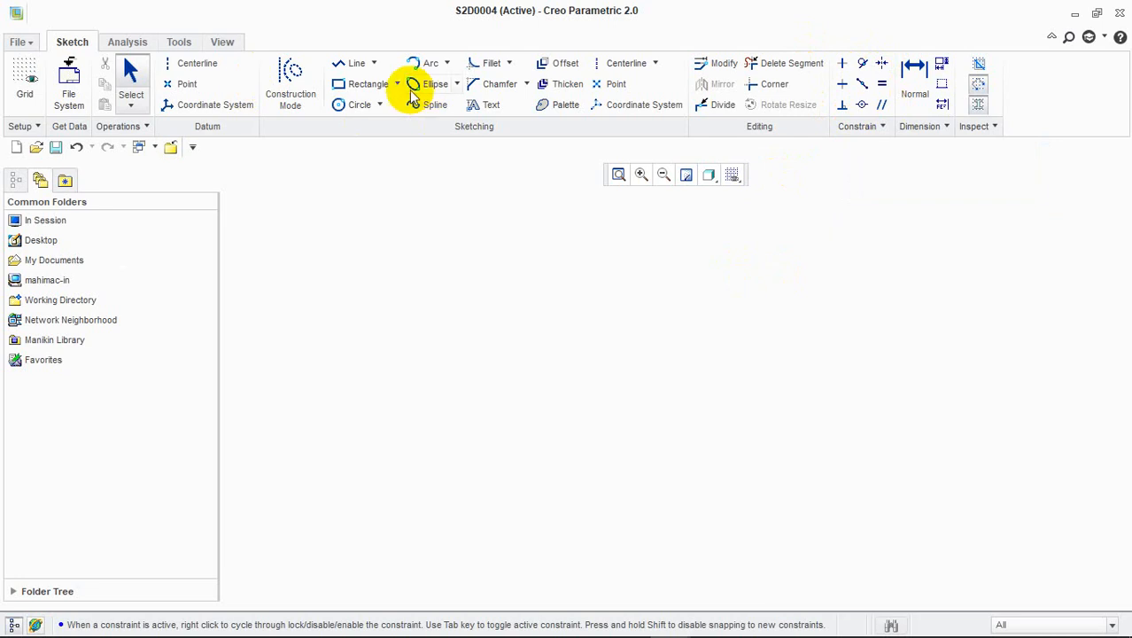
Sketch a horizontal line about 14.8 long across the middle of the empty sketch
{"action": "left_click", "coordinate": [353, 63]}
{"action": "left_click", "coordinate": [392, 321]}
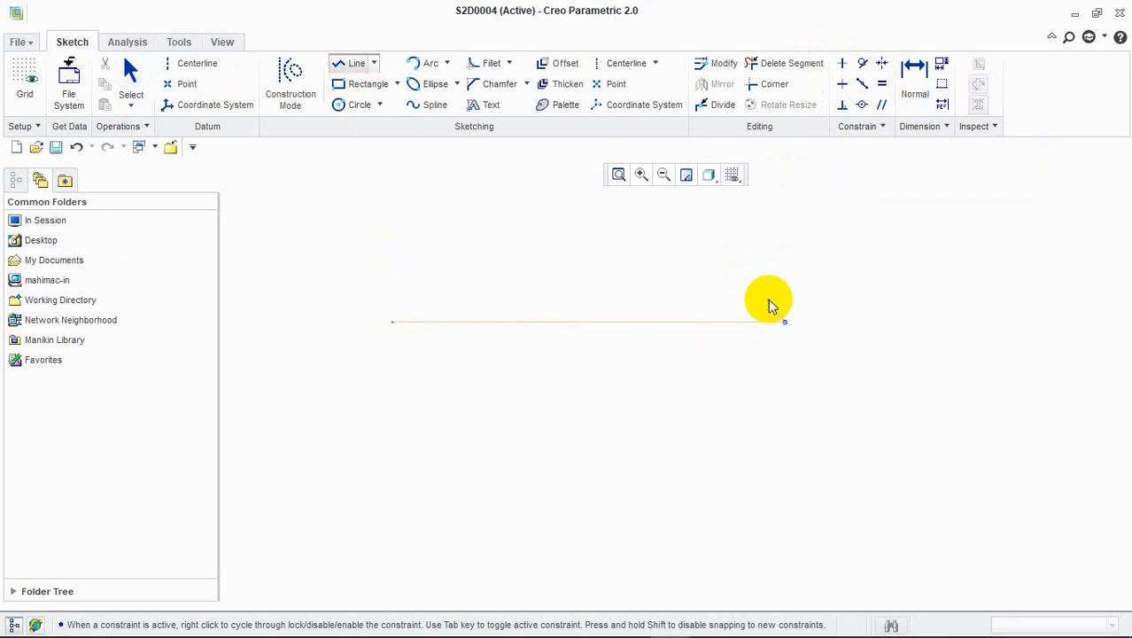
{"action": "left_click", "coordinate": [768, 298]}
{"action": "middle_click", "coordinate": [556, 213]}
{"action": "middle_click", "coordinate": [890, 254]}
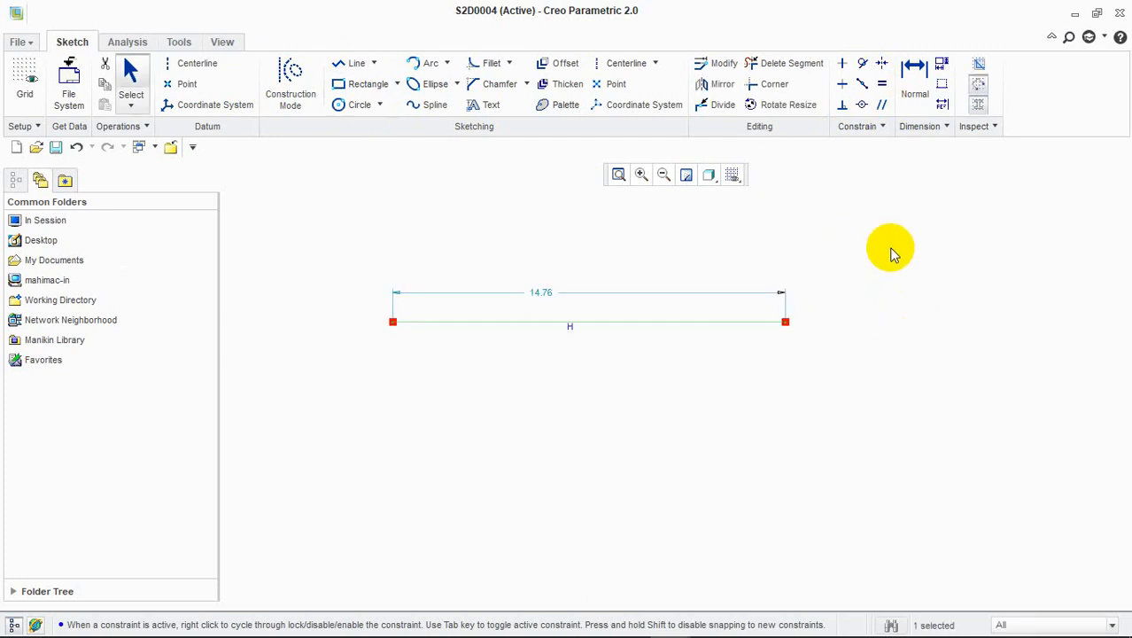
Sketch a nearly vertical line beyond the right end of the horizontal line, at about 87° to it
{"action": "left_click", "coordinate": [354, 63]}
{"action": "left_click", "coordinate": [948, 224]}
{"action": "left_click", "coordinate": [937, 455]}
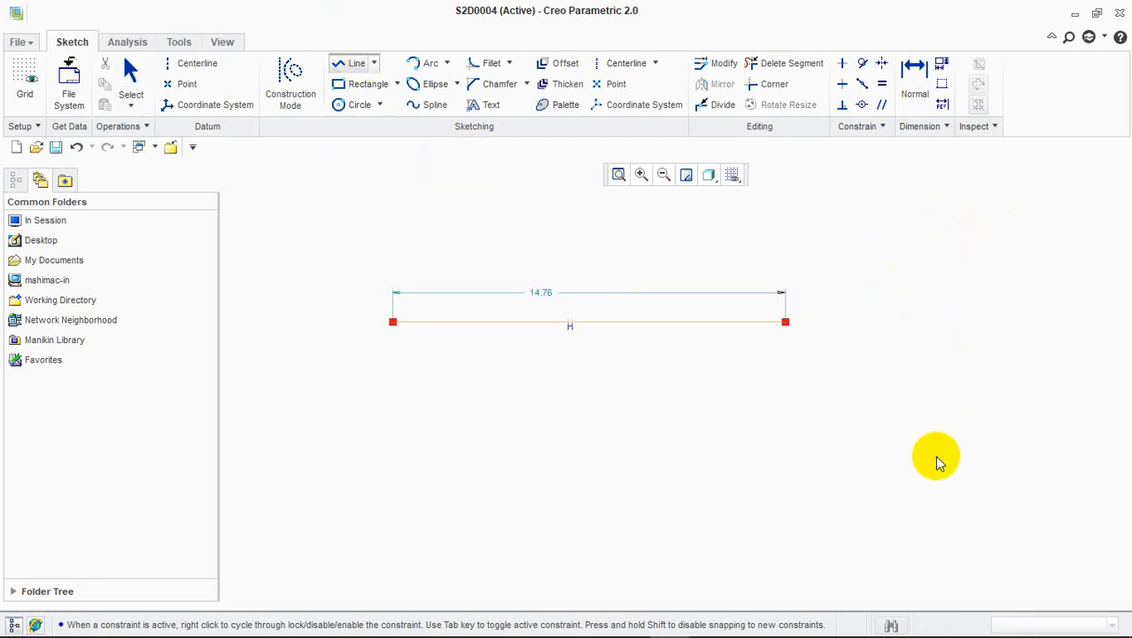
{"action": "middle_click", "coordinate": [935, 456]}
Sketch two more horizontal lines, one about 13.1 long below the first and one about 11.0 long above it
{"action": "left_click", "coordinate": [353, 62]}
{"action": "left_click", "coordinate": [498, 426]}
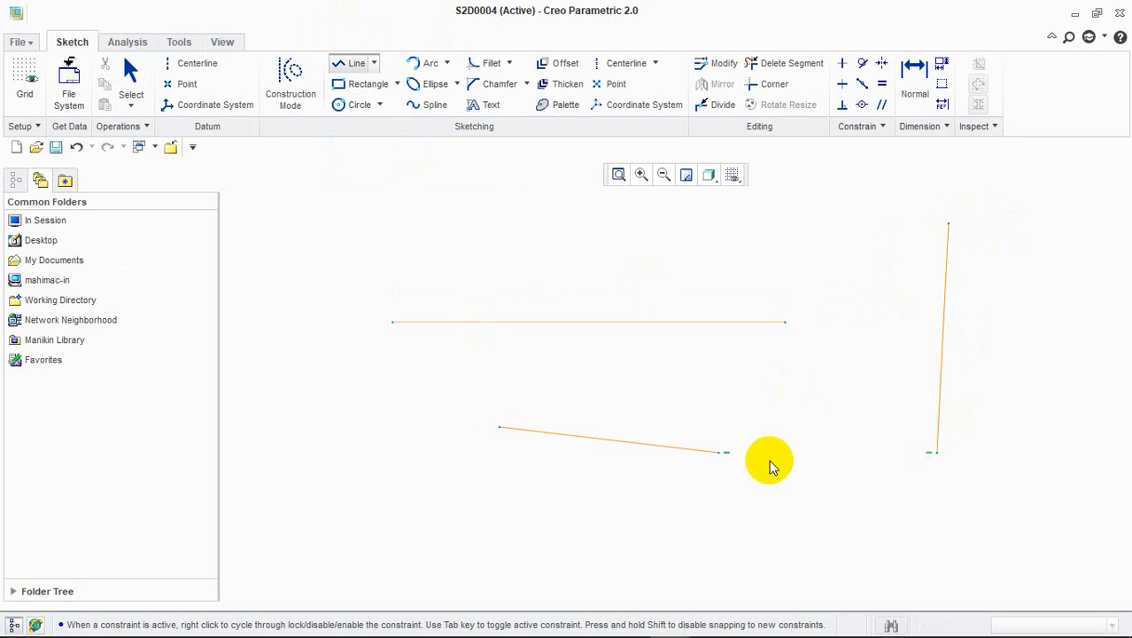
{"action": "left_click", "coordinate": [849, 426]}
{"action": "middle_click", "coordinate": [851, 354]}
{"action": "left_click", "coordinate": [531, 236]}
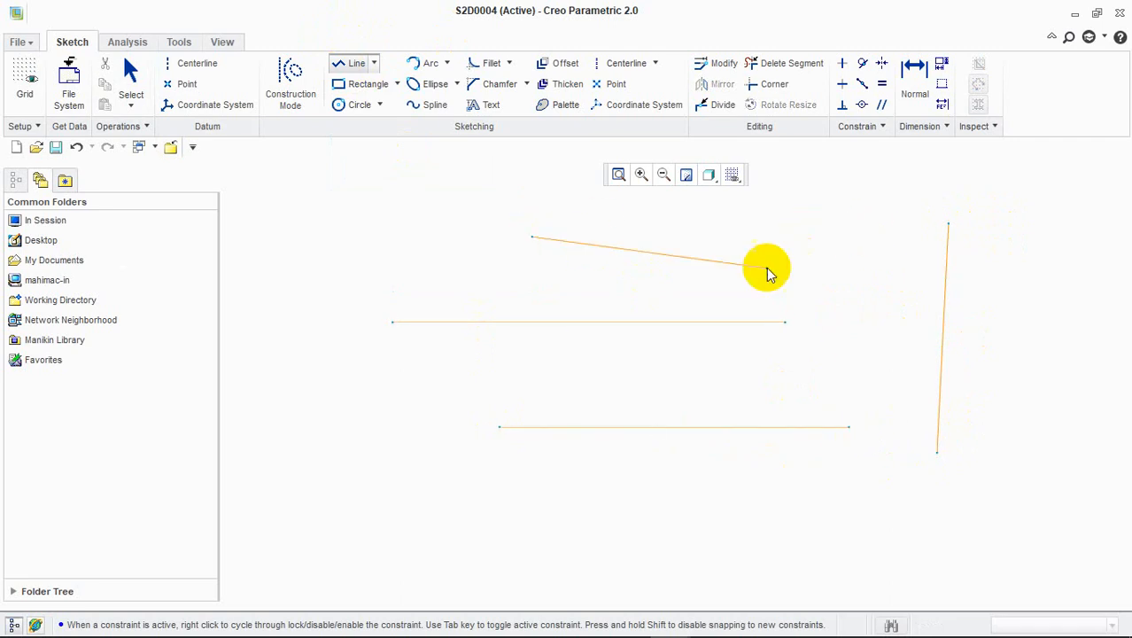
{"action": "left_click", "coordinate": [827, 236]}
{"action": "middle_click", "coordinate": [842, 195]}
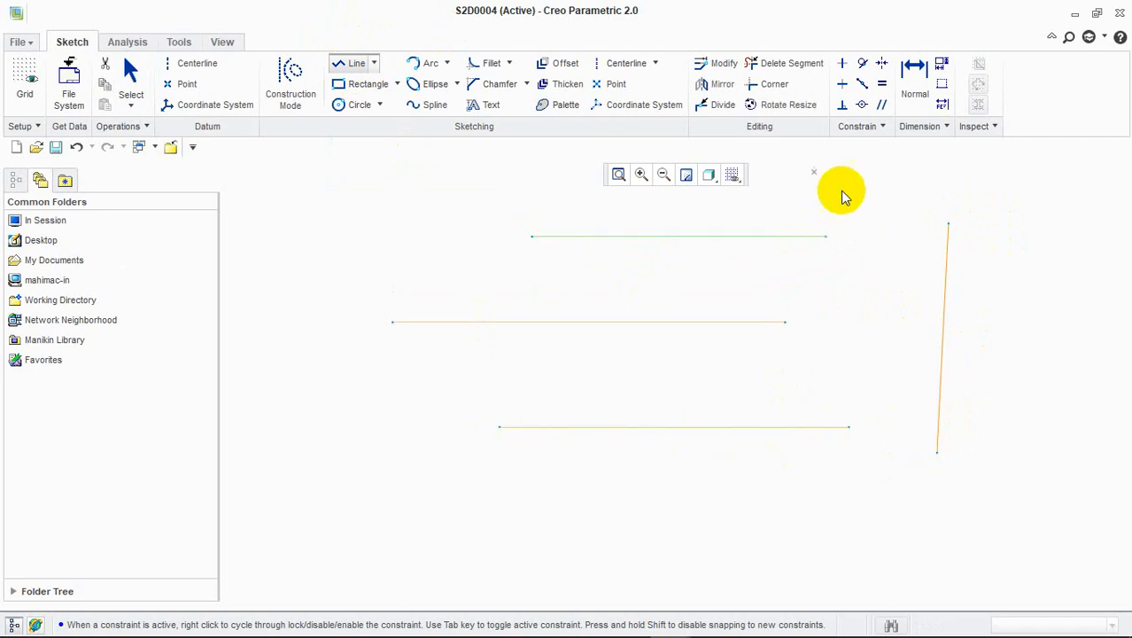
Apply the Vertical constraint to the nearly vertical line beside the three horizontal lines
{"action": "left_click", "coordinate": [841, 64]}
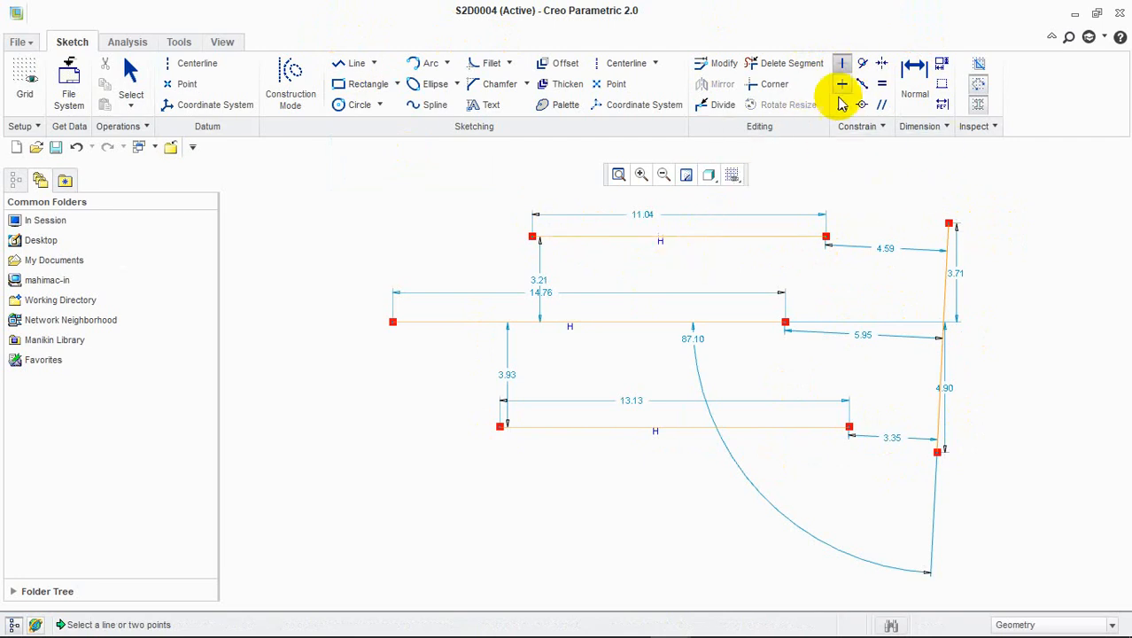
{"action": "left_click", "coordinate": [759, 241]}
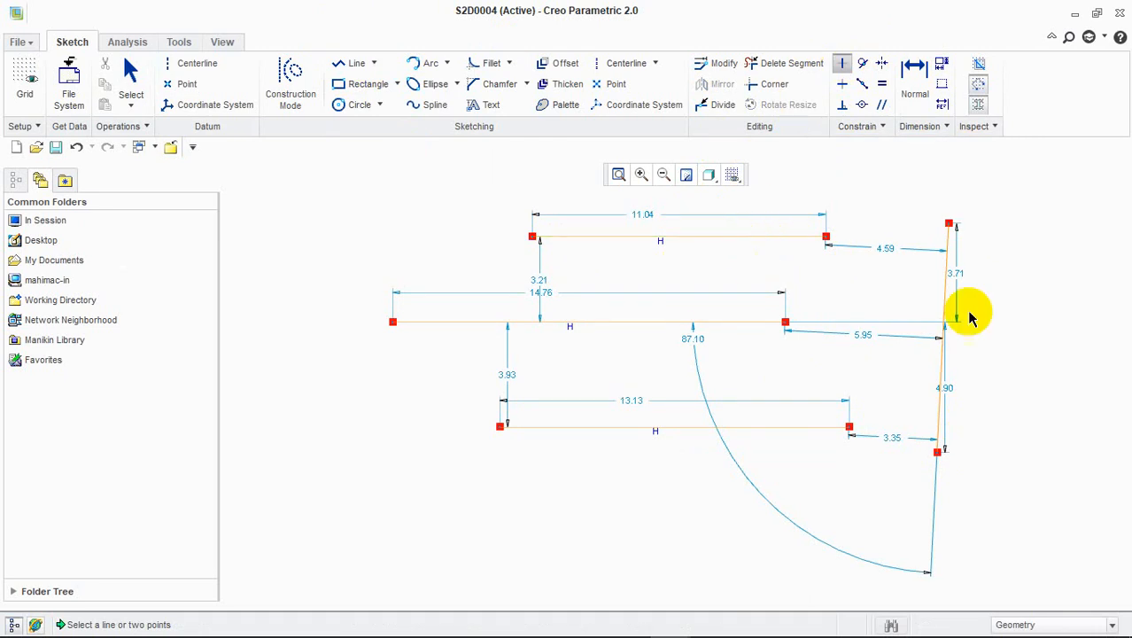
{"action": "left_click", "coordinate": [841, 63]}
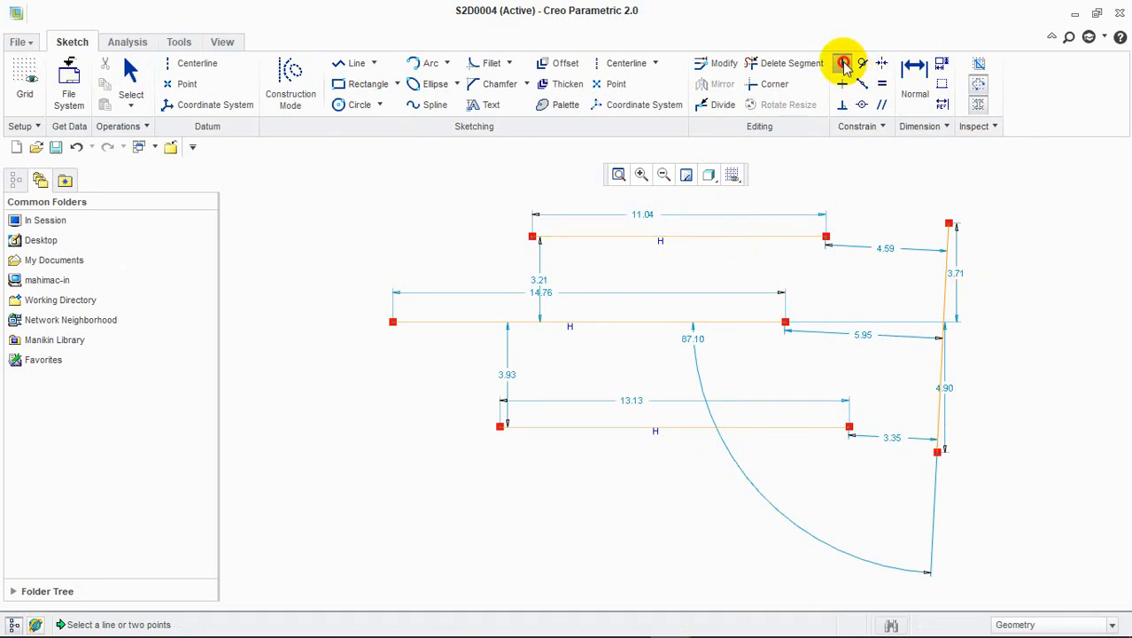
{"action": "left_click", "coordinate": [944, 288]}
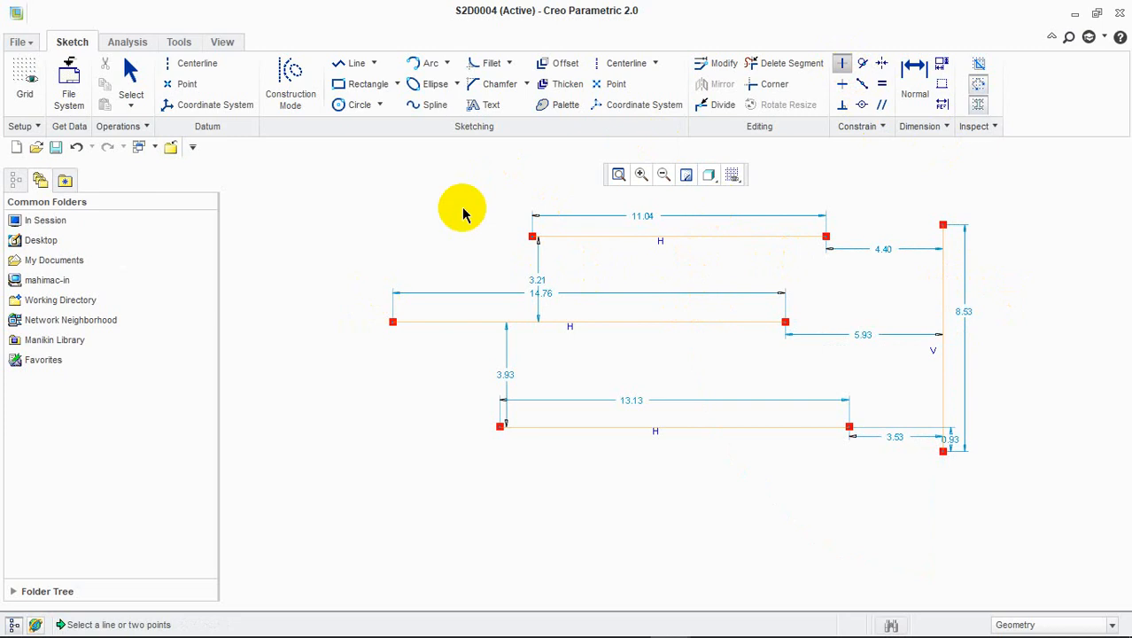
{"action": "middle_click", "coordinate": [846, 422]}
Delete all the lines and dimensions and undo the sketch history back to an empty sketch
{"action": "left_click_drag", "start_coordinate": [1004, 507], "coordinate": [427, 173]}
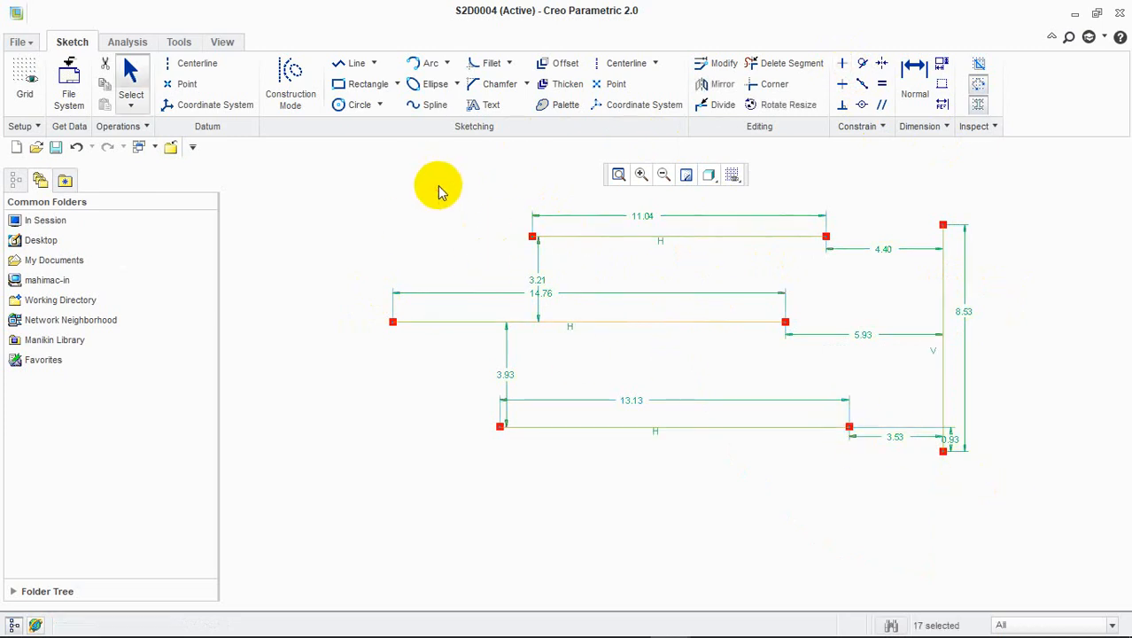
{"action": "key", "text": "Delete"}
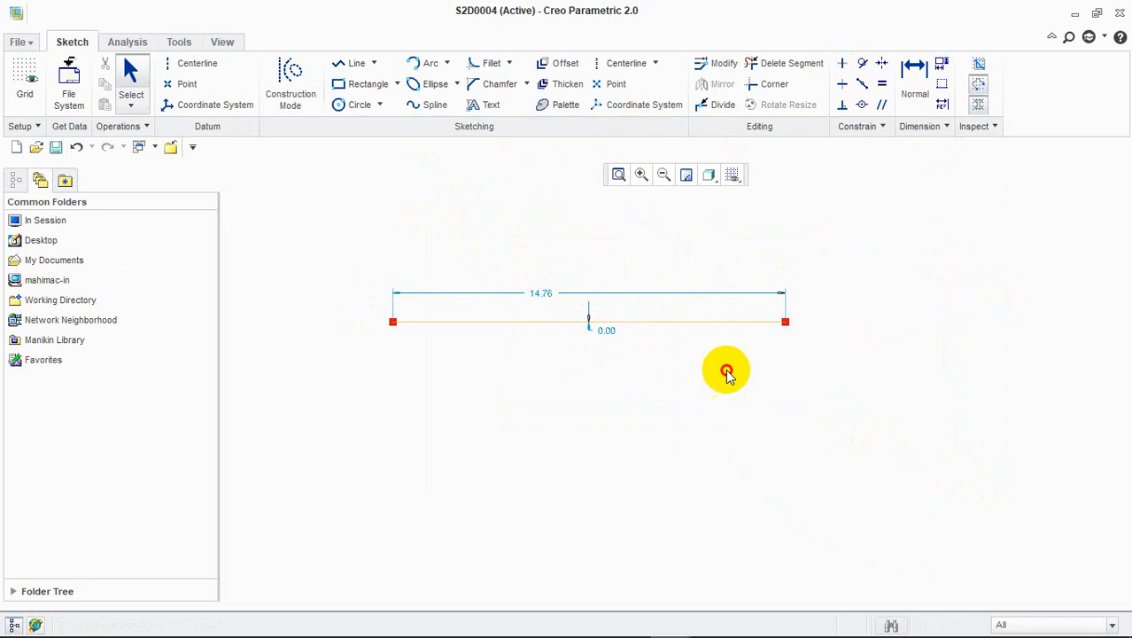
{"action": "left_click_drag", "start_coordinate": [728, 371], "coordinate": [551, 232]}
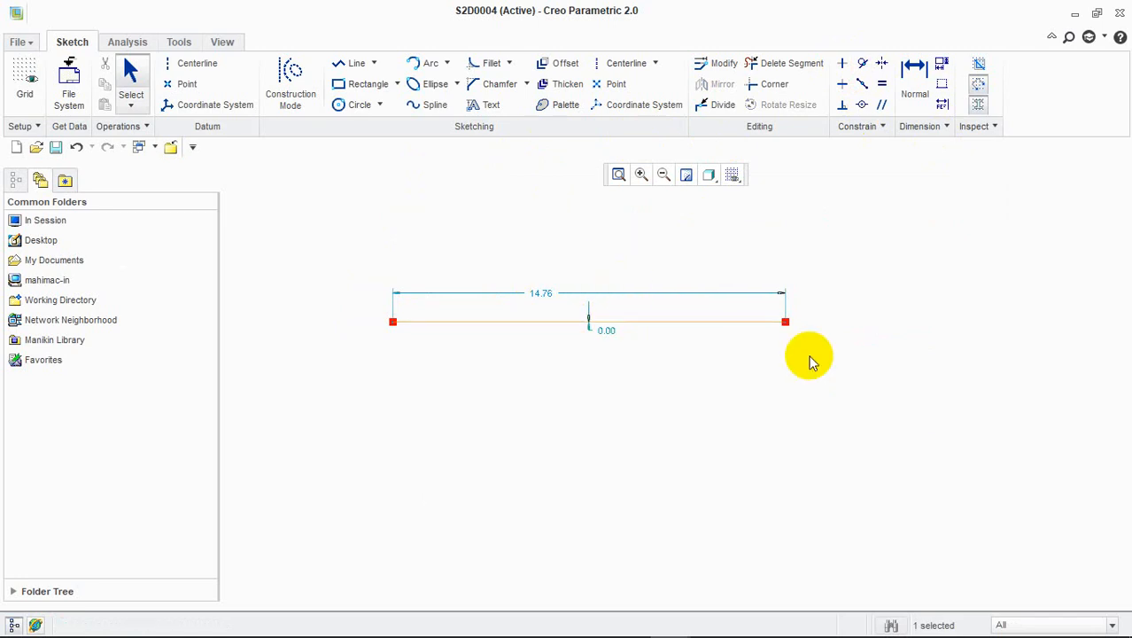
{"action": "left_click_drag", "start_coordinate": [797, 381], "coordinate": [513, 282]}
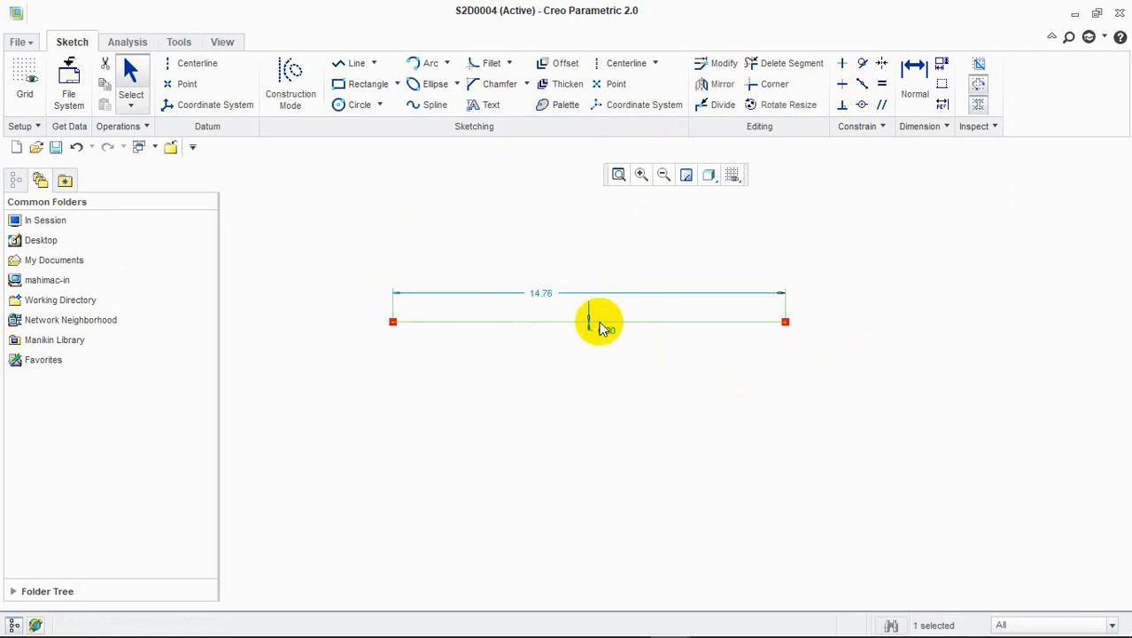
{"action": "key", "text": "Delete"}
{"action": "key", "text": "ctrl+z"}
{"action": "key", "text": "ctrl+z"}
{"action": "key", "text": "ctrl+z"}
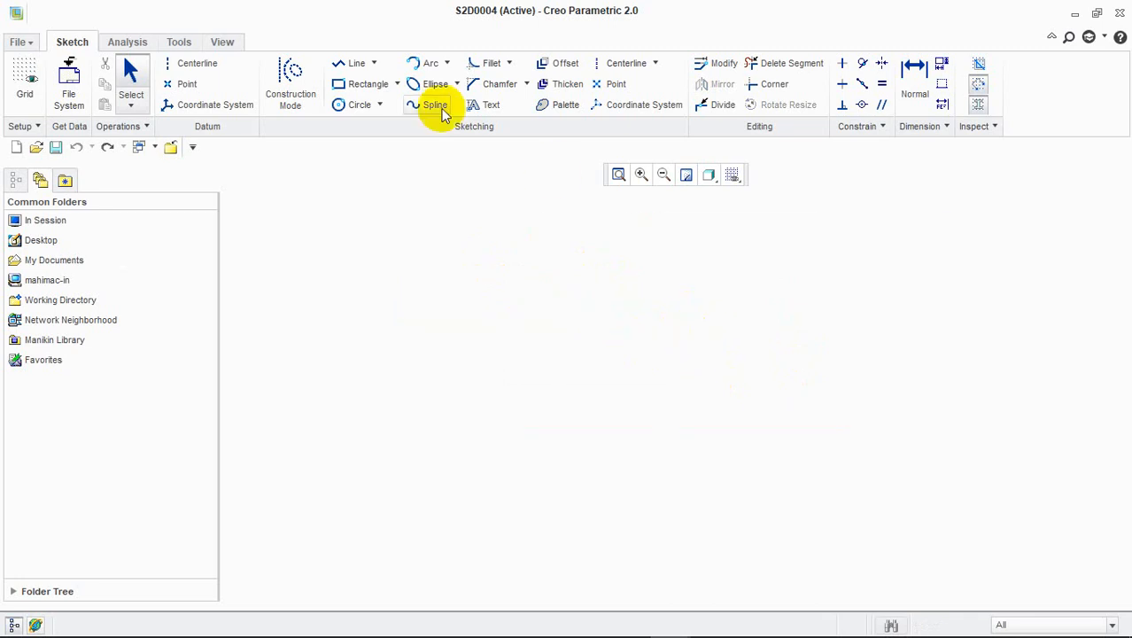
Sketch two separate sloping lines, one falling to the right about 10.0 long and one rising to the right about 9.8 long
{"action": "left_click", "coordinate": [354, 64]}
{"action": "left_click", "coordinate": [419, 203]}
{"action": "left_click", "coordinate": [582, 410]}
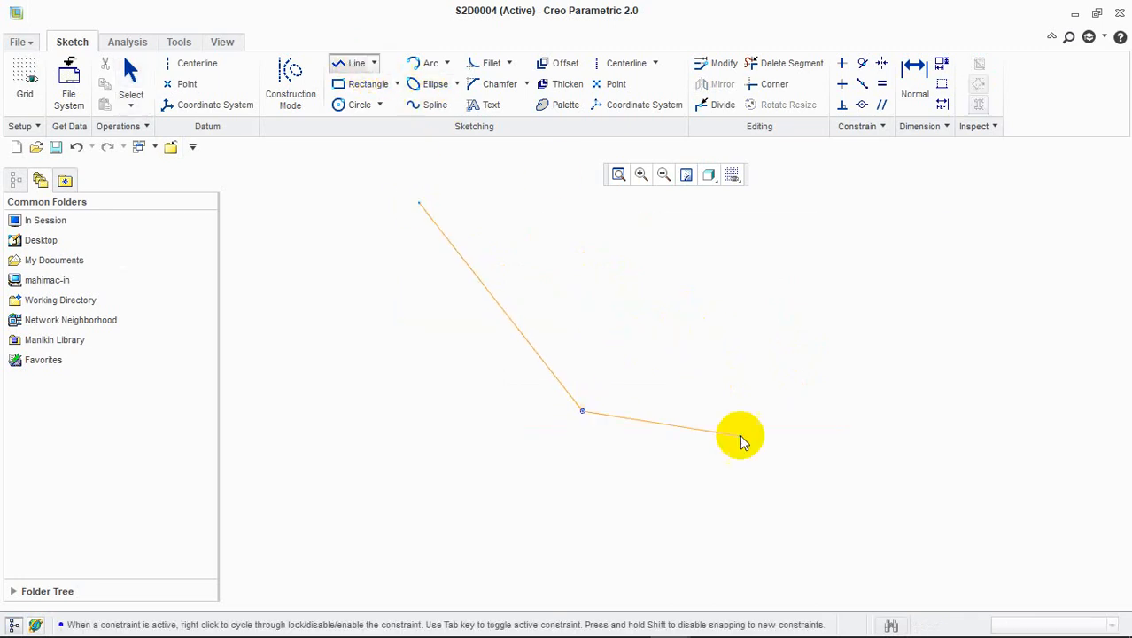
{"action": "middle_click", "coordinate": [753, 430]}
{"action": "left_click", "coordinate": [750, 450]}
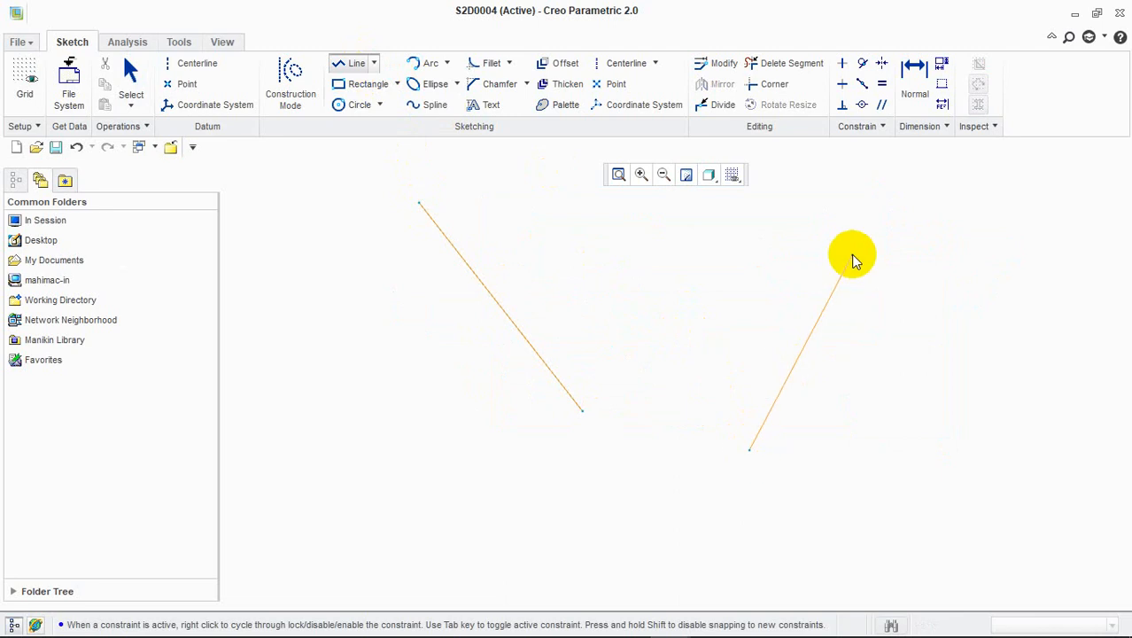
{"action": "left_click", "coordinate": [915, 251]}
{"action": "middle_click", "coordinate": [620, 251]}
Sketch a steep line about 11.6 long between the two sloping lines and a tiny vertical line beside the rising one
{"action": "left_click", "coordinate": [658, 240]}
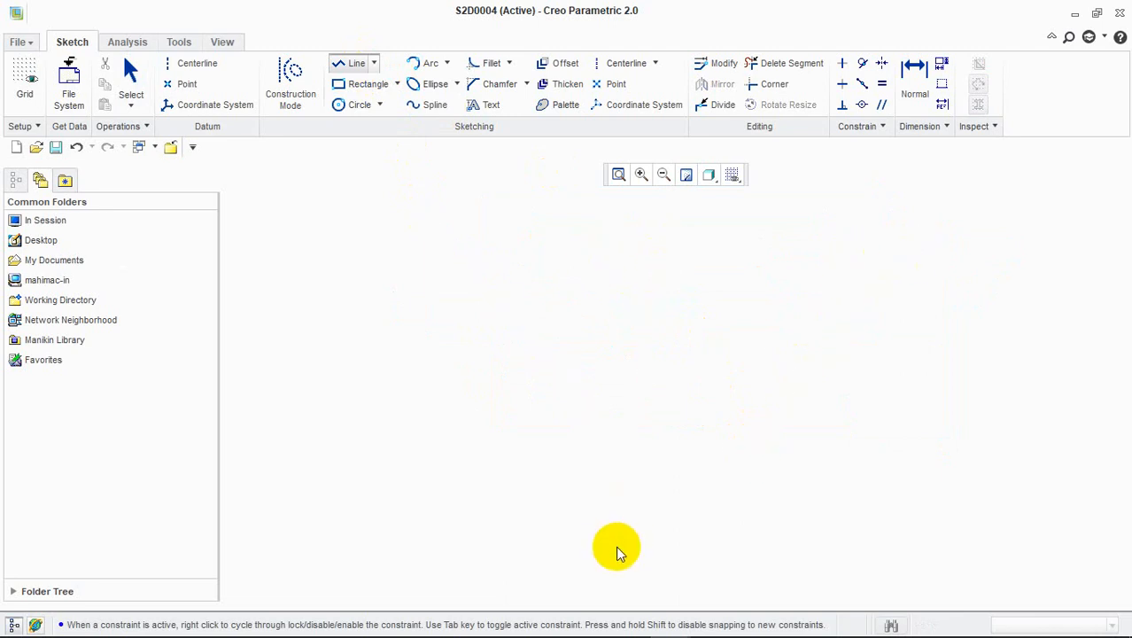
{"action": "left_click", "coordinate": [617, 547]}
{"action": "middle_click", "coordinate": [909, 533]}
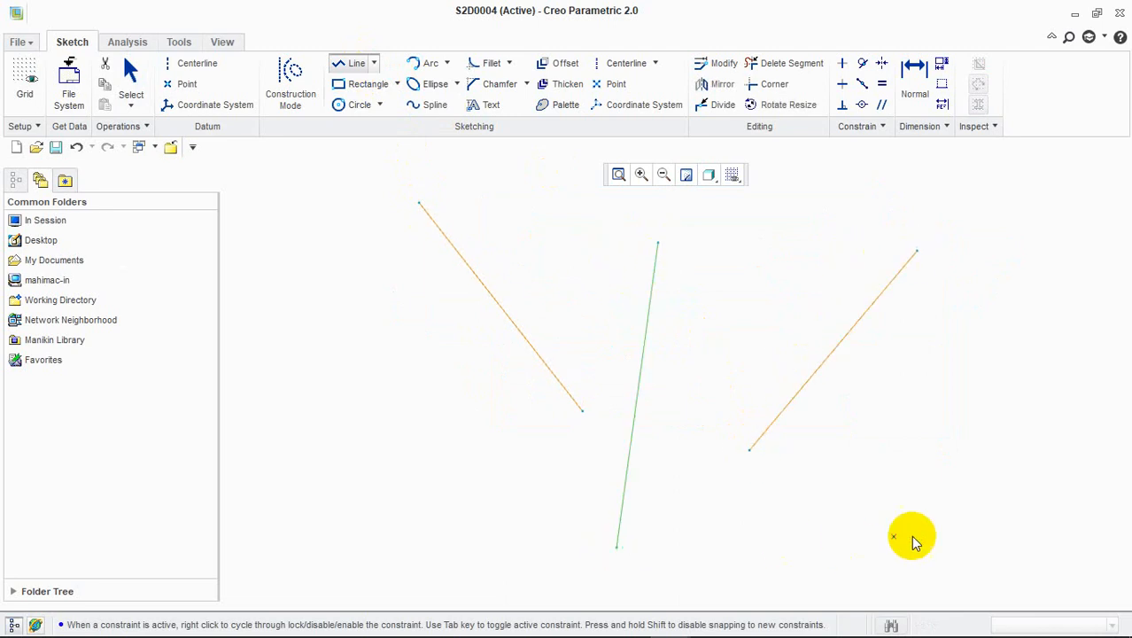
{"action": "left_click", "coordinate": [978, 525]}
{"action": "middle_click", "coordinate": [917, 315]}
{"action": "left_click", "coordinate": [917, 314]}
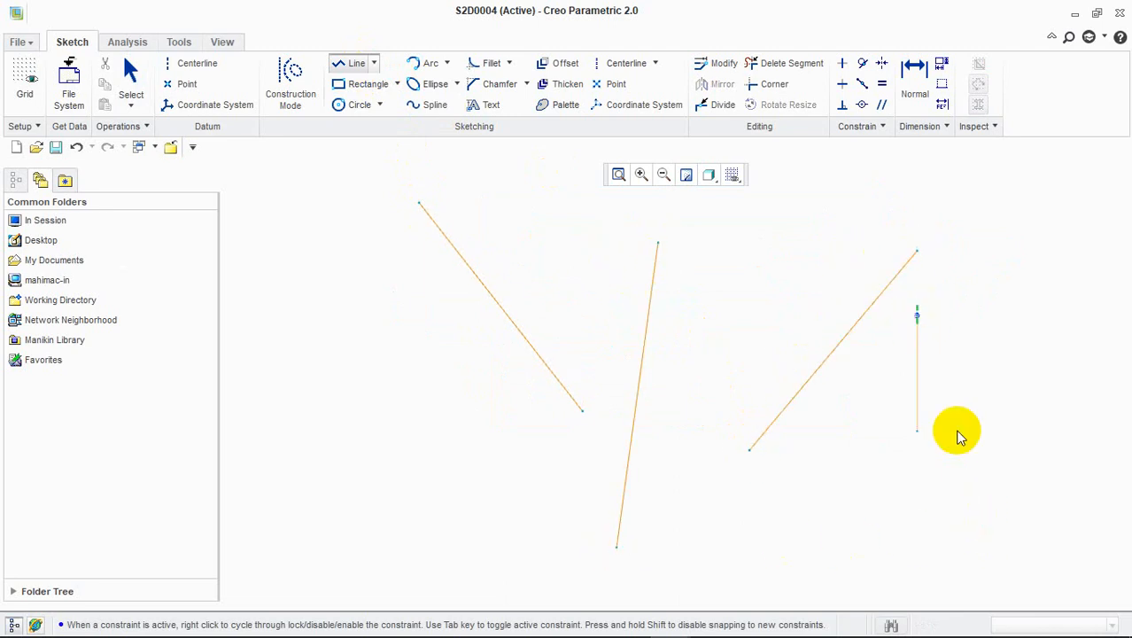
{"action": "middle_click", "coordinate": [967, 531]}
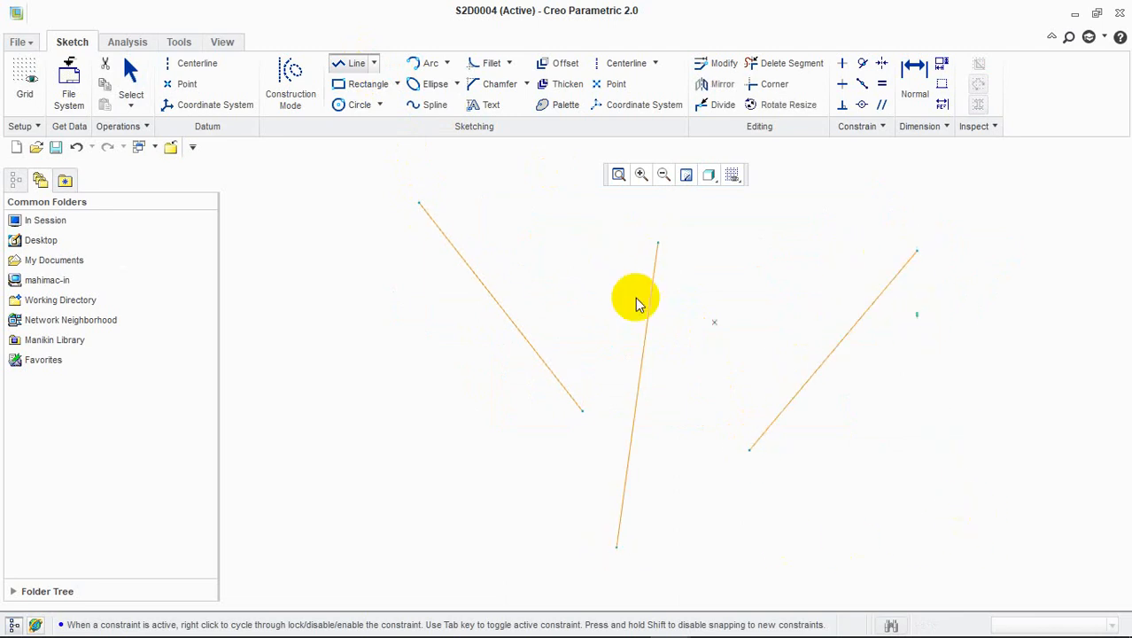
Sketch a falling line at the far left and a short, slightly rising line above the steep middle line
{"action": "left_click", "coordinate": [263, 316]}
{"action": "left_click", "coordinate": [456, 476]}
{"action": "middle_click", "coordinate": [514, 317]}
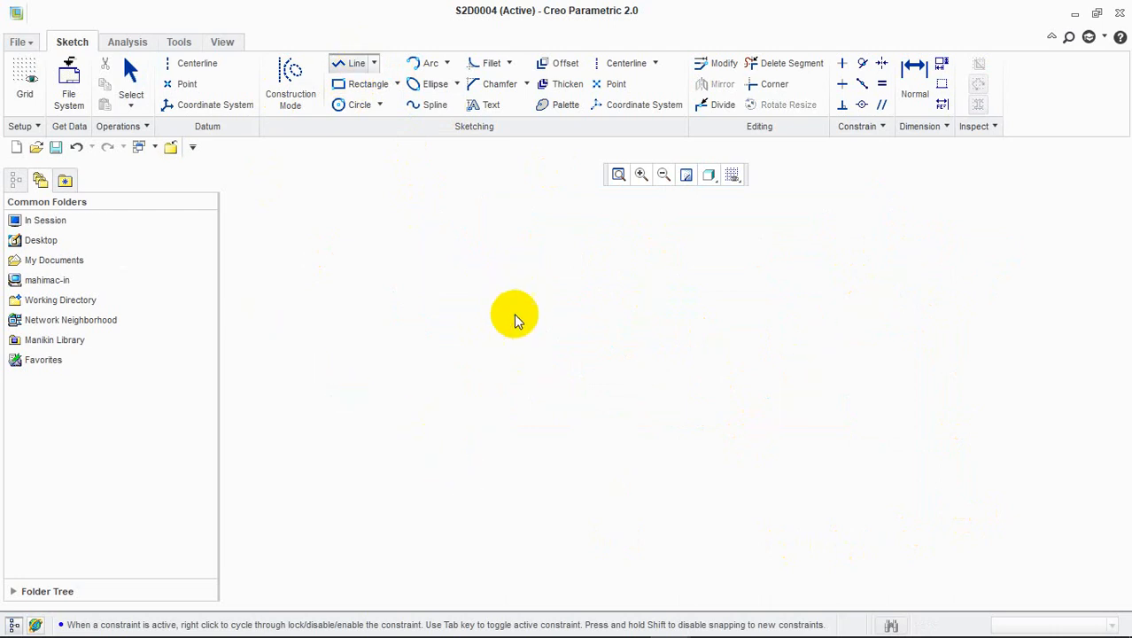
{"action": "left_click", "coordinate": [522, 233]}
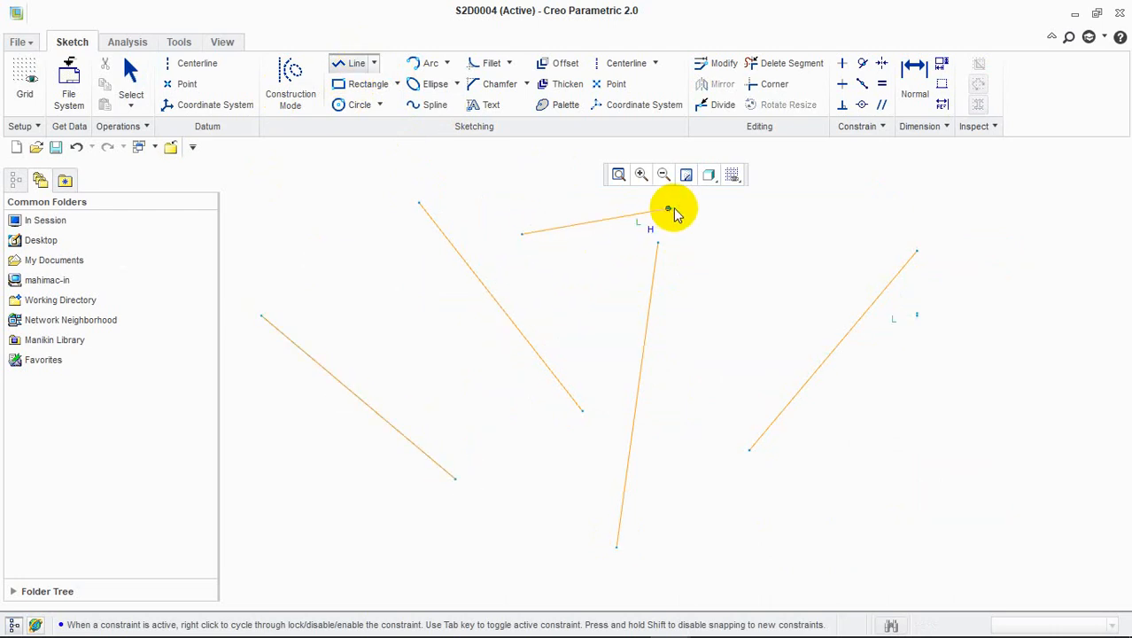
{"action": "middle_click", "coordinate": [680, 209]}
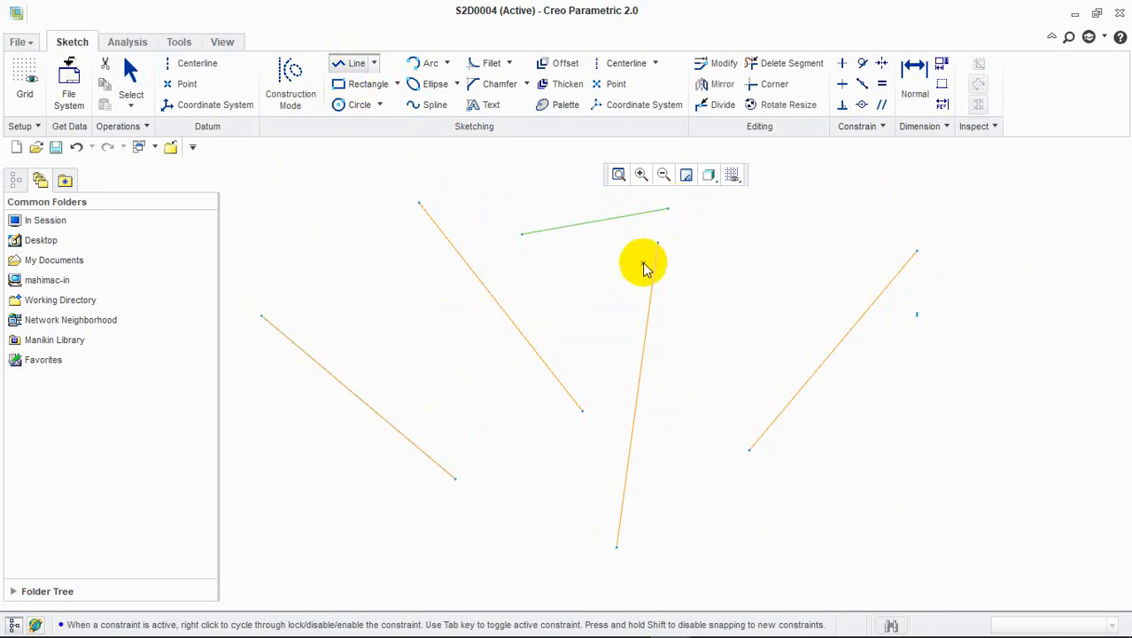
Apply the Vertical constraint to the short line above the steep line and to the rising line at the right
{"action": "left_click", "coordinate": [843, 67]}
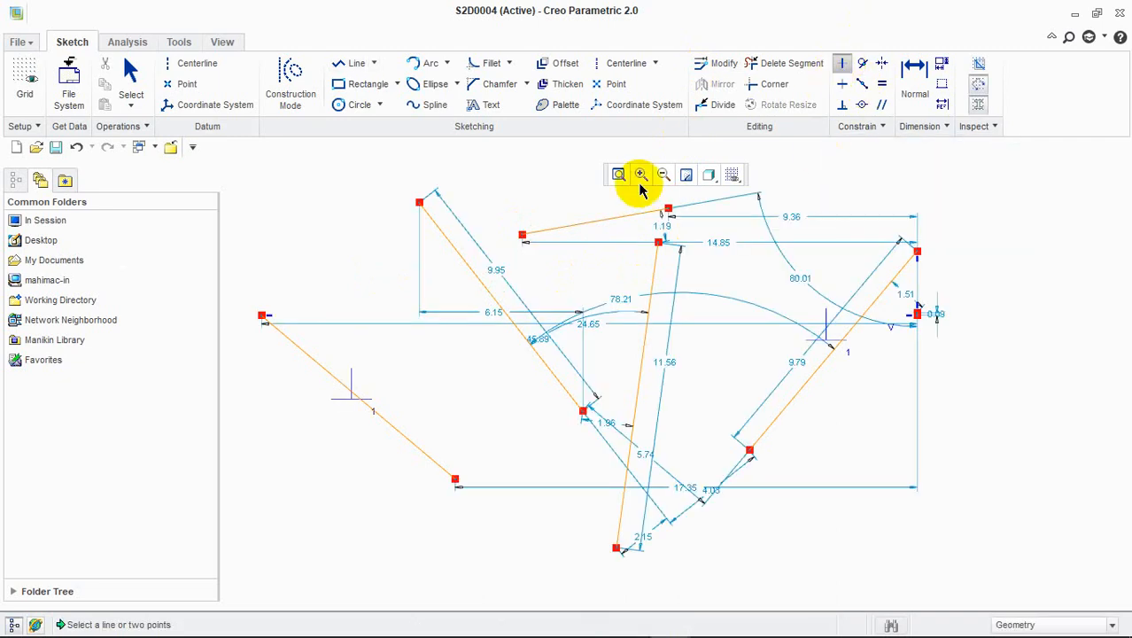
{"action": "left_click", "coordinate": [609, 228]}
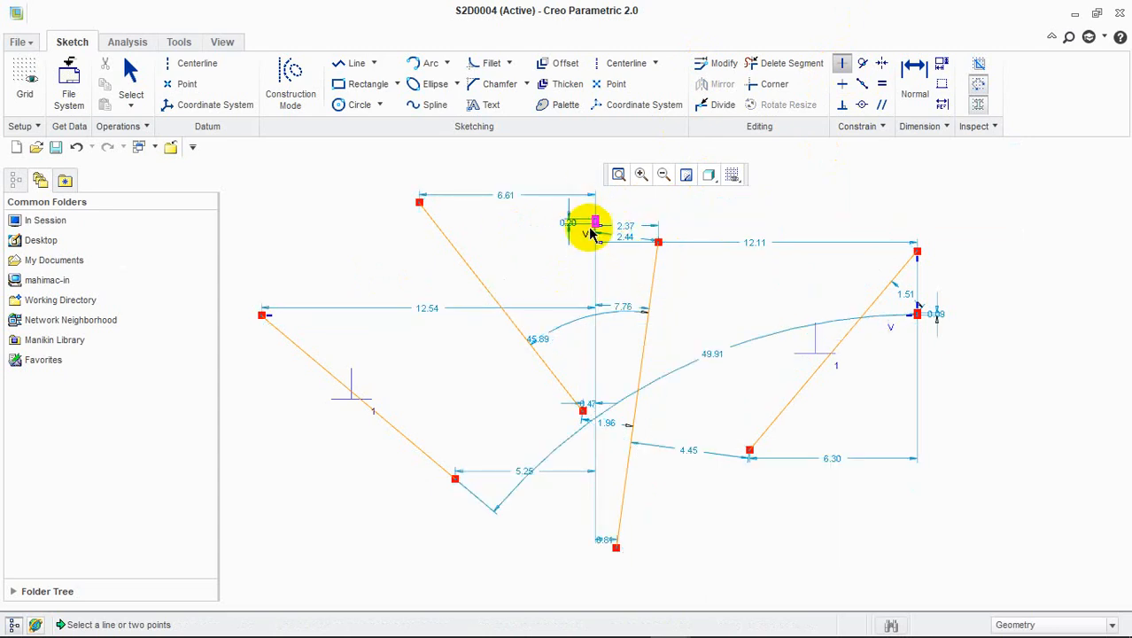
{"action": "left_click", "coordinate": [851, 64]}
{"action": "left_click", "coordinate": [847, 337]}
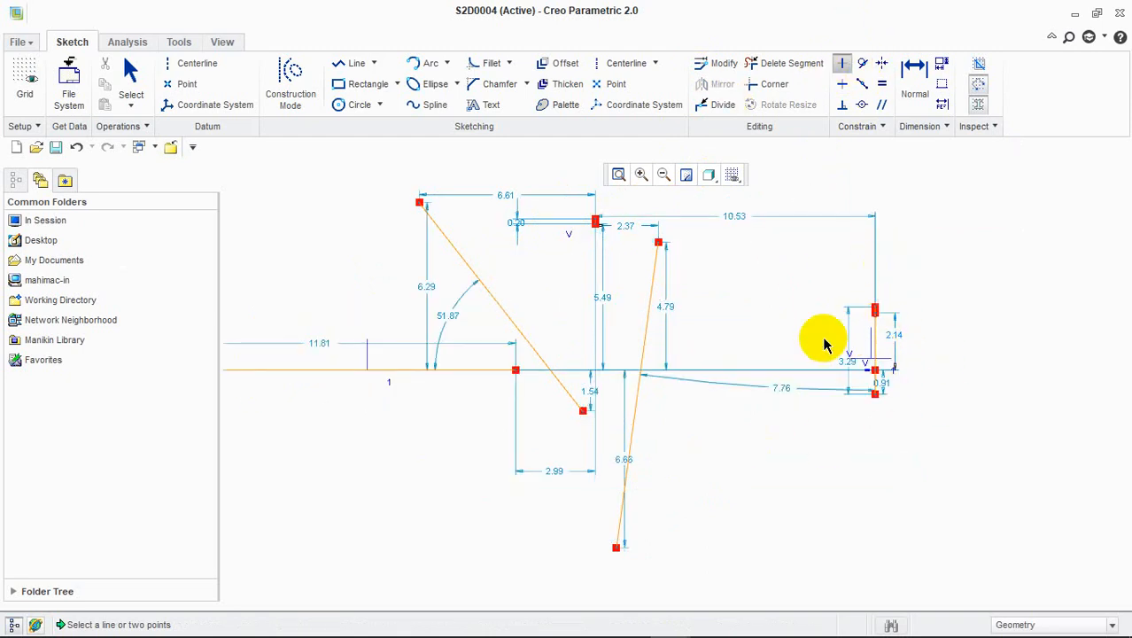
Apply the Horizontal constraint to the upper falling line and to the steep middle line
{"action": "left_click", "coordinate": [840, 92]}
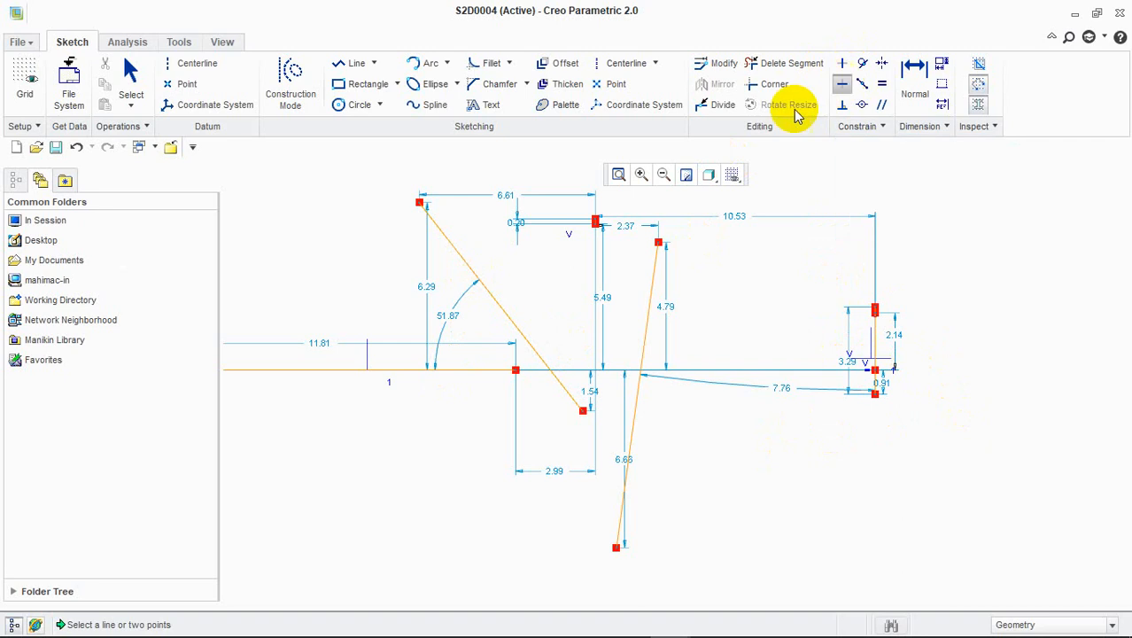
{"action": "left_click", "coordinate": [466, 270]}
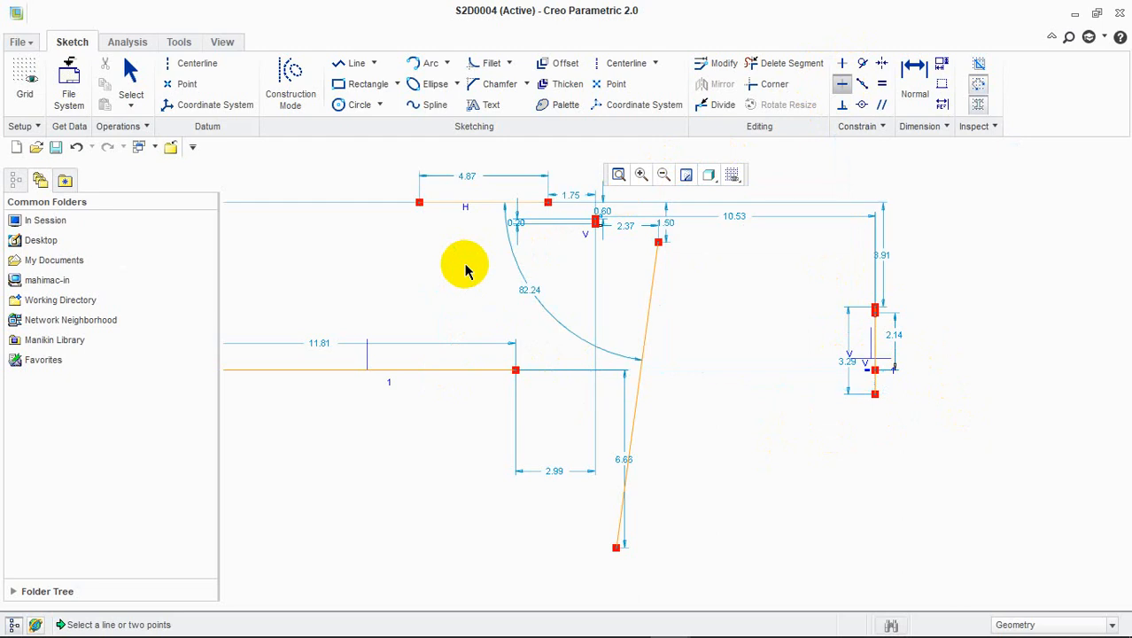
{"action": "left_click", "coordinate": [651, 330]}
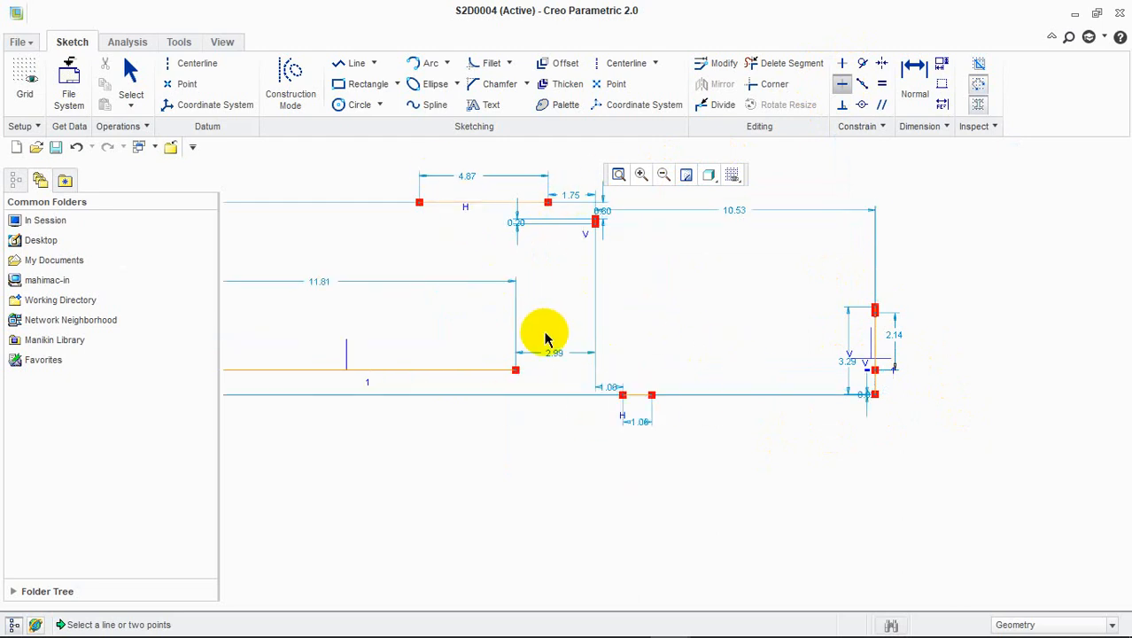
Fit the sketch in view, start the Perpendicular constraint, and undo all lines and constraints back to an empty sketch
{"action": "left_click", "coordinate": [619, 174]}
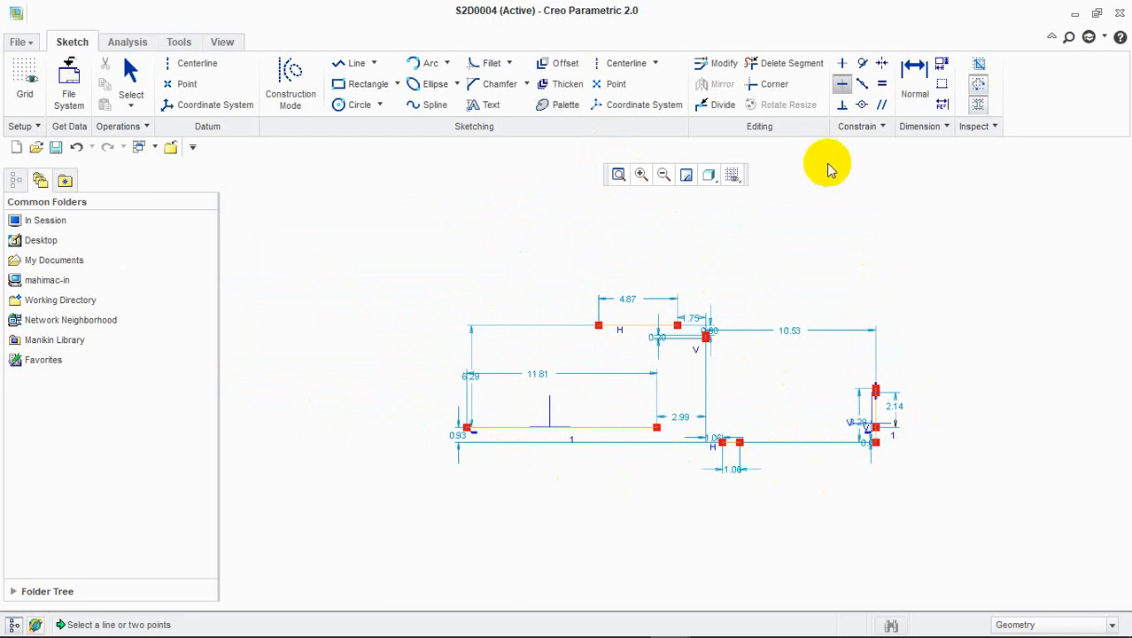
{"action": "left_click", "coordinate": [842, 106]}
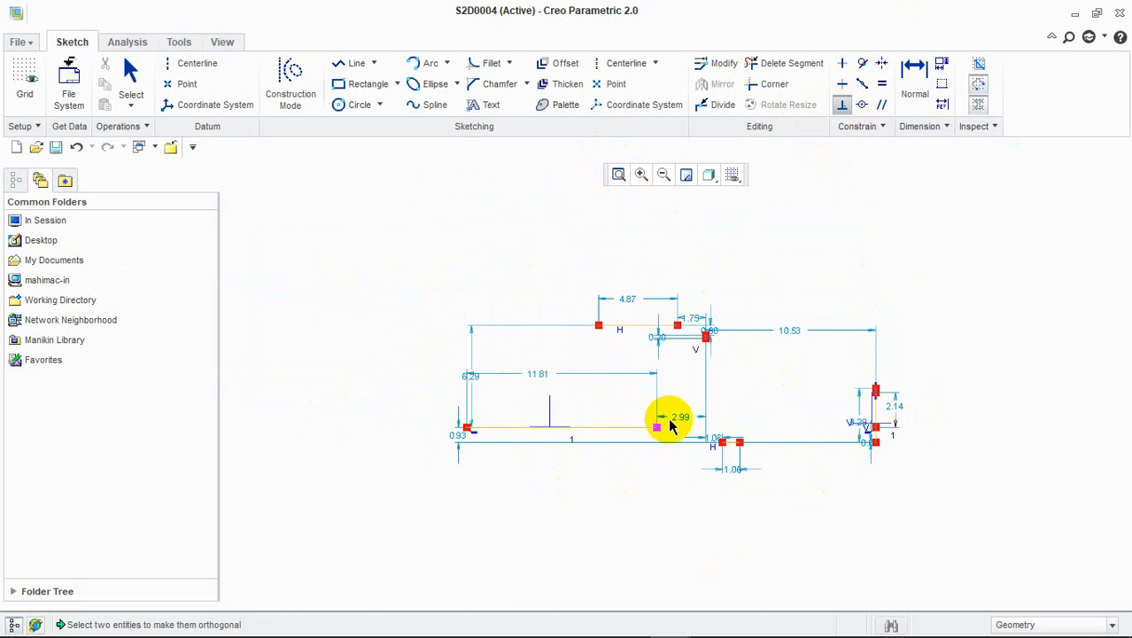
{"action": "key", "text": "ctrl+z"}
{"action": "key", "text": "ctrl+z"}
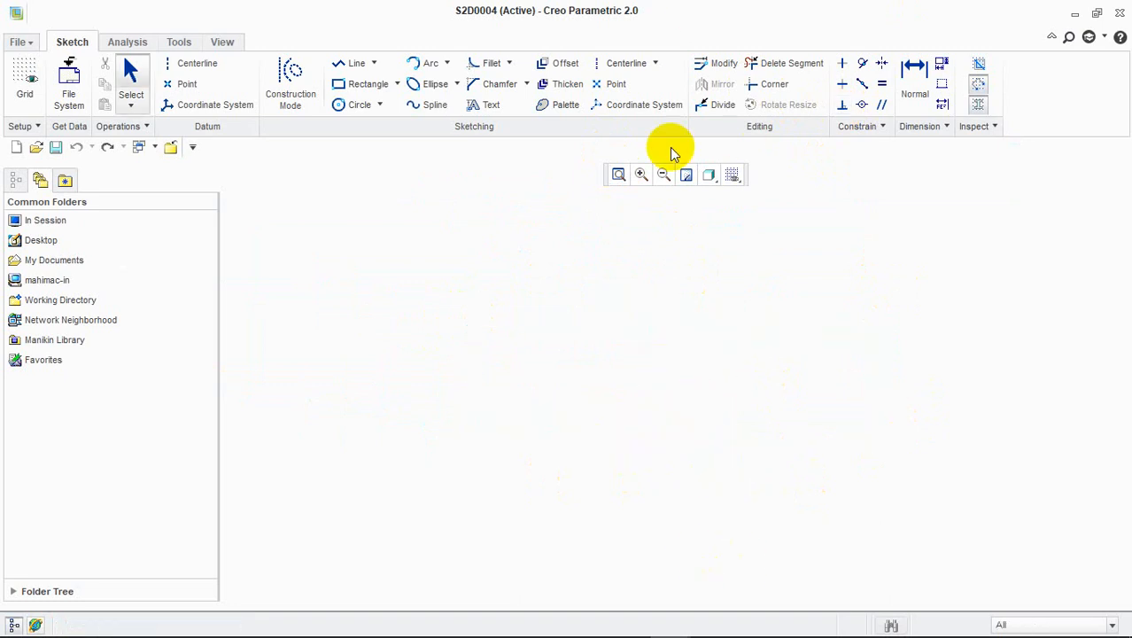
Sketch a single horizontal line across the middle of the empty sketch
{"action": "left_click", "coordinate": [353, 63]}
{"action": "left_click", "coordinate": [463, 315]}
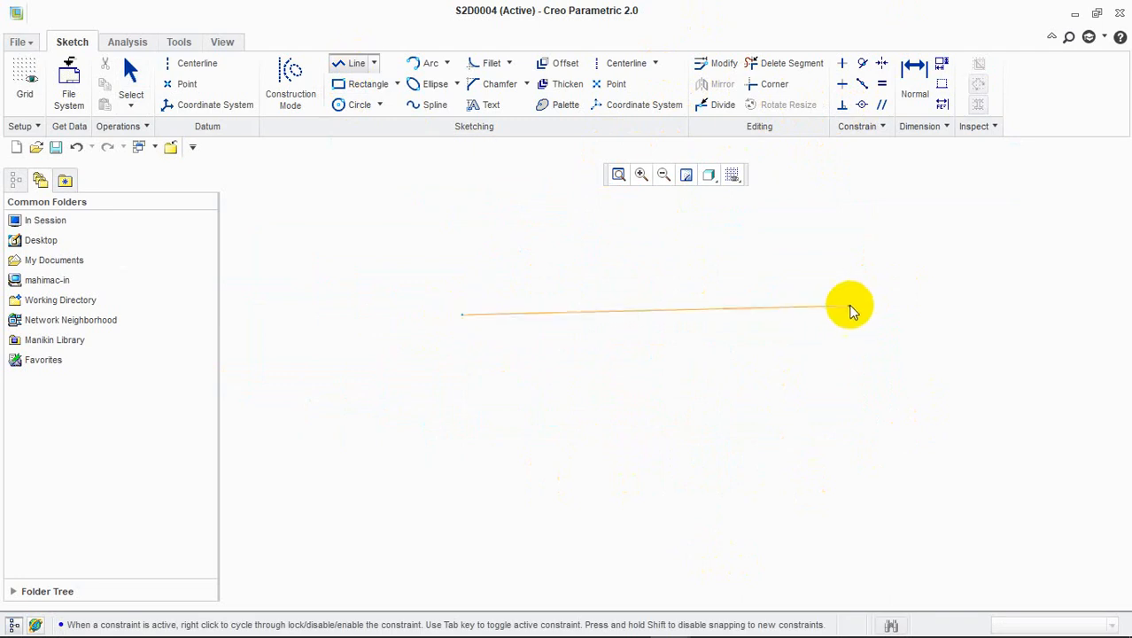
{"action": "left_click", "coordinate": [856, 316]}
{"action": "middle_click", "coordinate": [834, 330]}
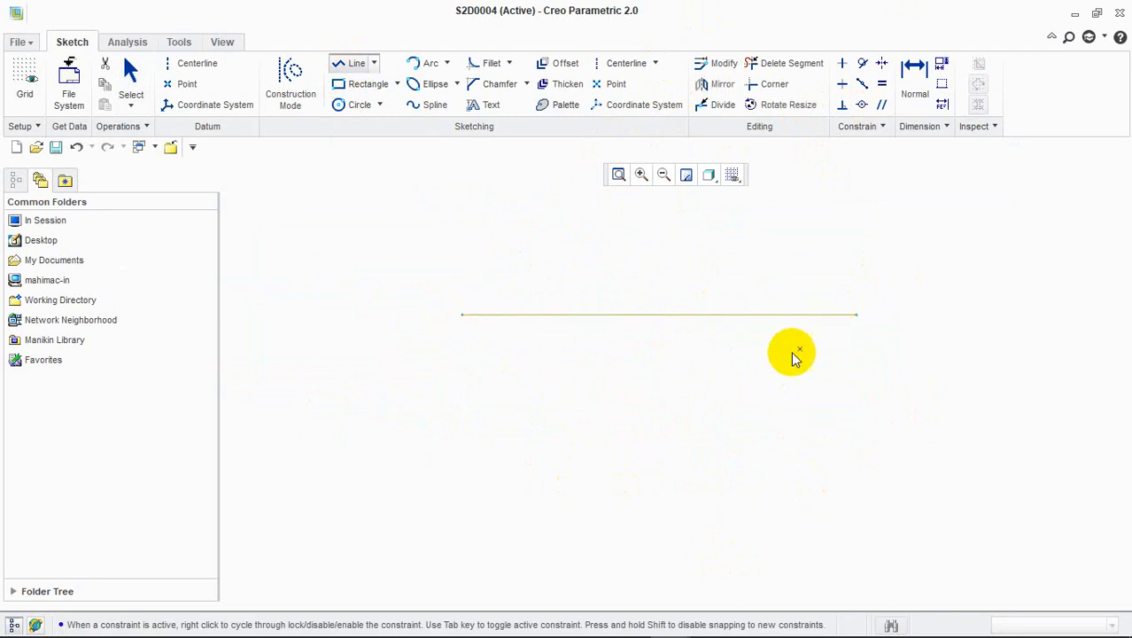
Sketch a vertical line about 9.35 long below the horizontal line and a steep inclined line to its left
{"action": "left_click", "coordinate": [688, 349]}
{"action": "left_click", "coordinate": [687, 501]}
{"action": "middle_click", "coordinate": [689, 502]}
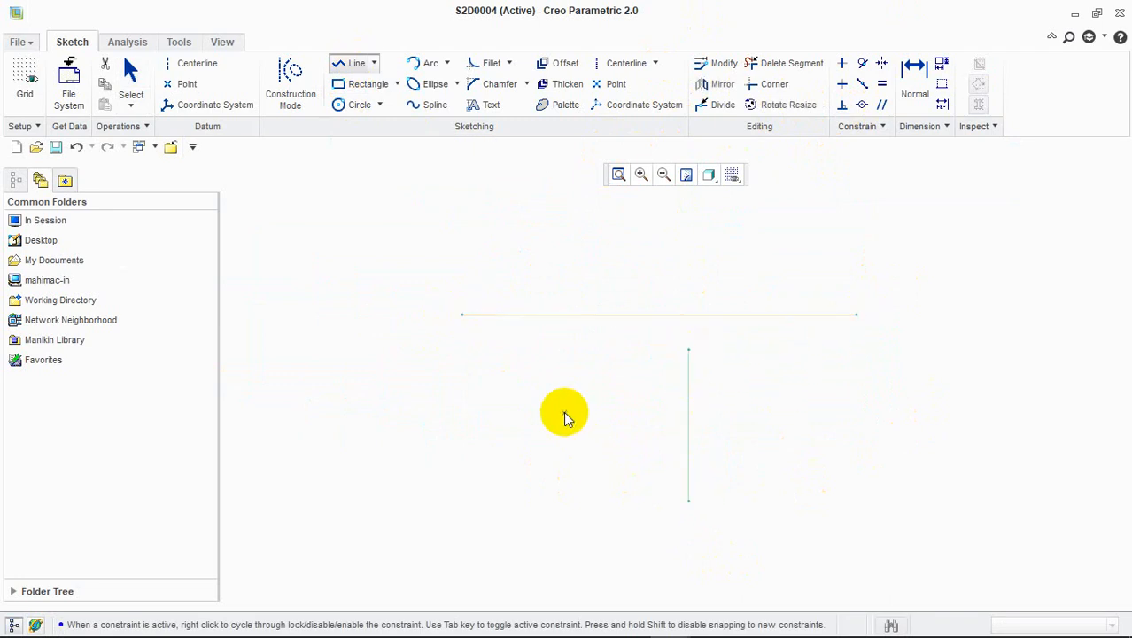
{"action": "left_click", "coordinate": [518, 515]}
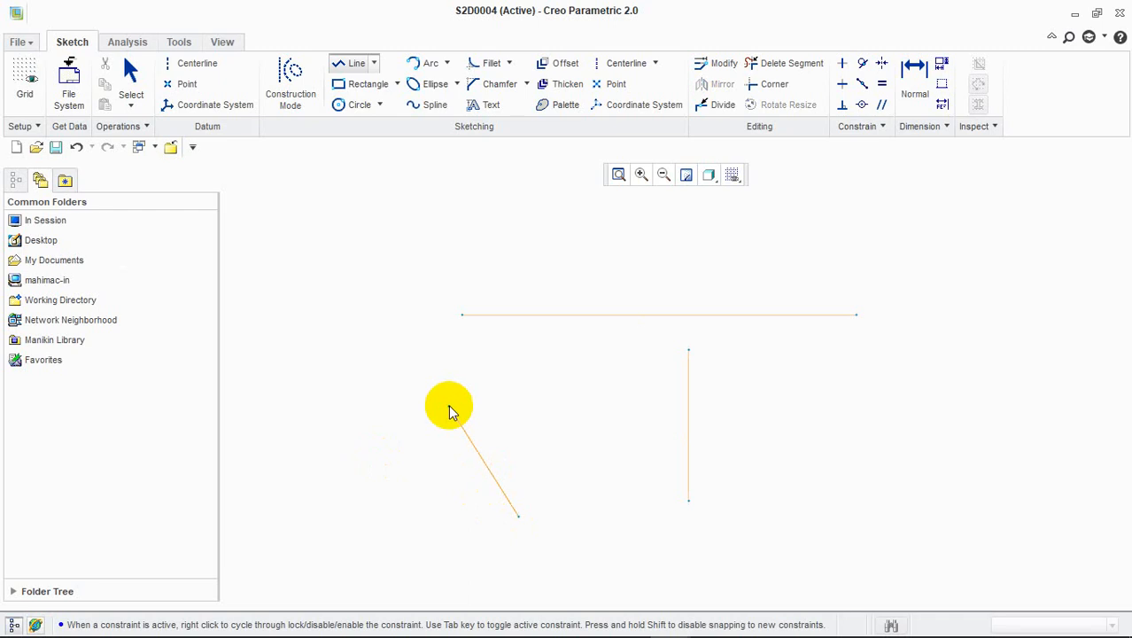
{"action": "left_click", "coordinate": [487, 363]}
{"action": "middle_click", "coordinate": [536, 341]}
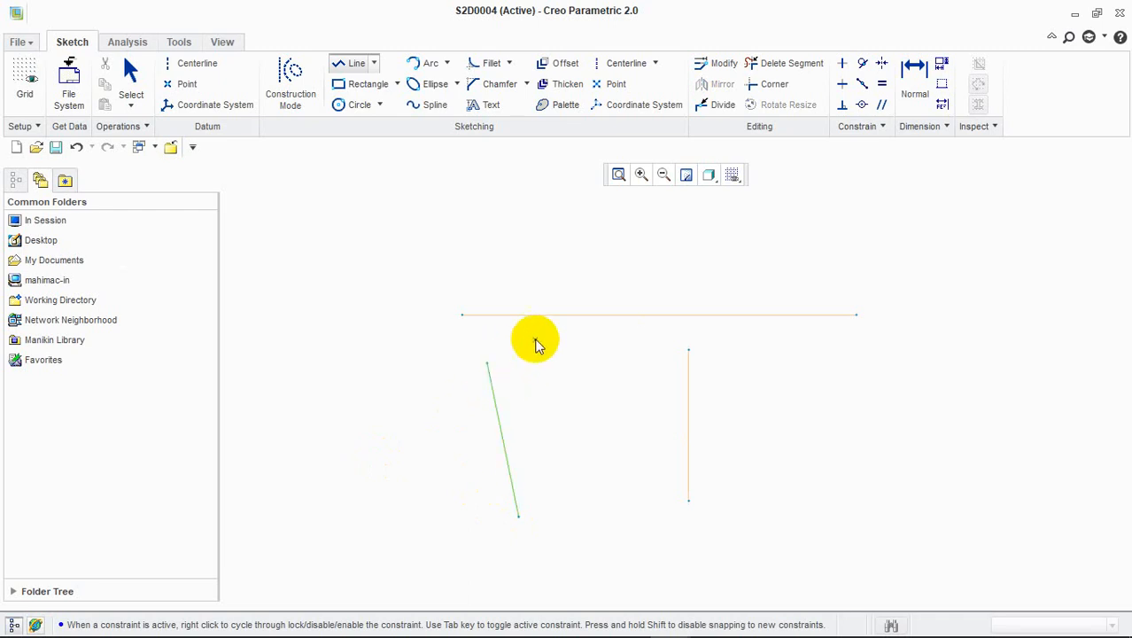
Sketch a slightly falling line above the horizontal line, inclined about 7 degrees to it
{"action": "left_click", "coordinate": [500, 209]}
{"action": "left_click", "coordinate": [837, 251]}
{"action": "middle_click", "coordinate": [851, 250]}
{"action": "middle_click", "coordinate": [851, 250]}
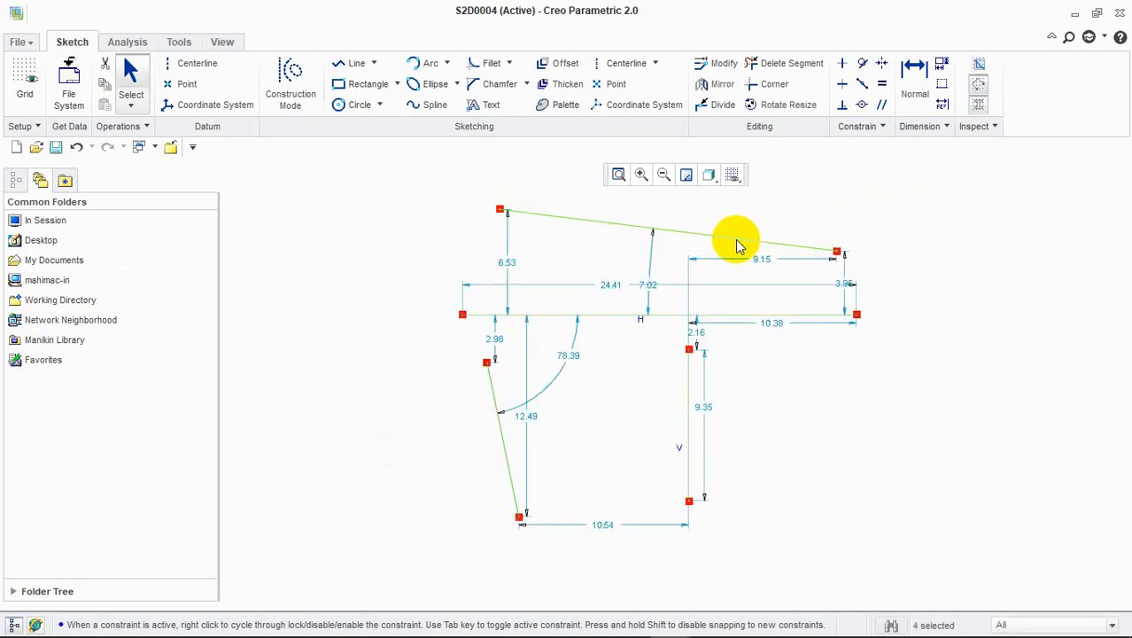
Apply the Perpendicular constraint between the upper falling line and the vertical line
{"action": "left_click", "coordinate": [842, 105]}
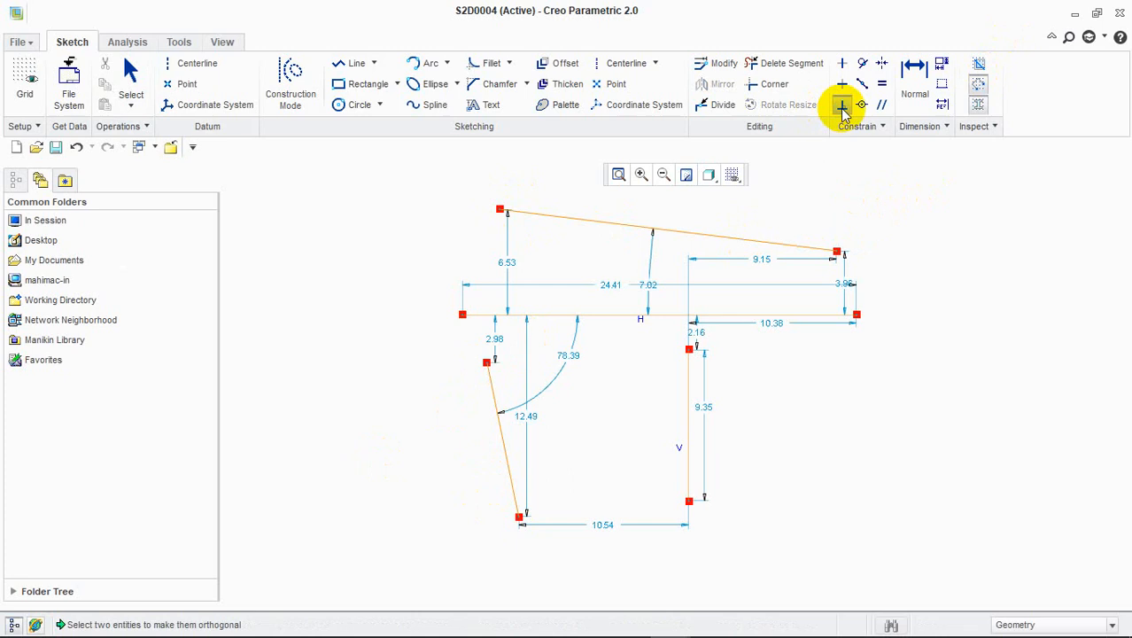
{"action": "left_click", "coordinate": [625, 228]}
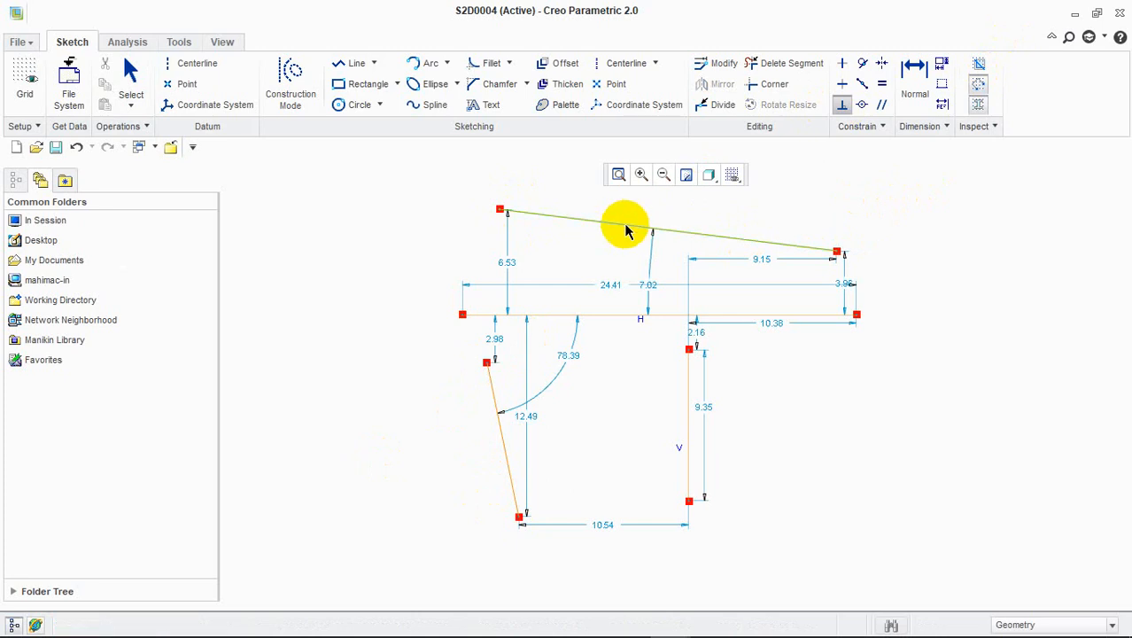
{"action": "left_click", "coordinate": [690, 407]}
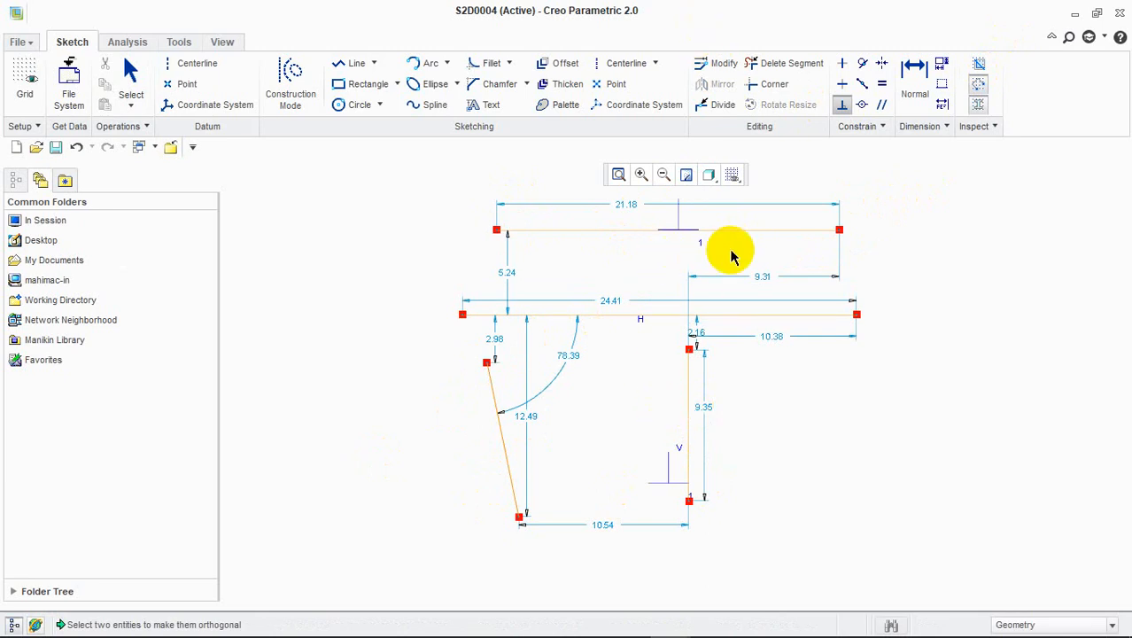
Undo the perpendicular constraint and all sketched lines back to an empty sketch
{"action": "key", "text": "ctrl+z"}
{"action": "key", "text": "ctrl+z"}
{"action": "key", "text": "ctrl+z"}
{"action": "key", "text": "ctrl+z"}
{"action": "key", "text": "ctrl+z"}
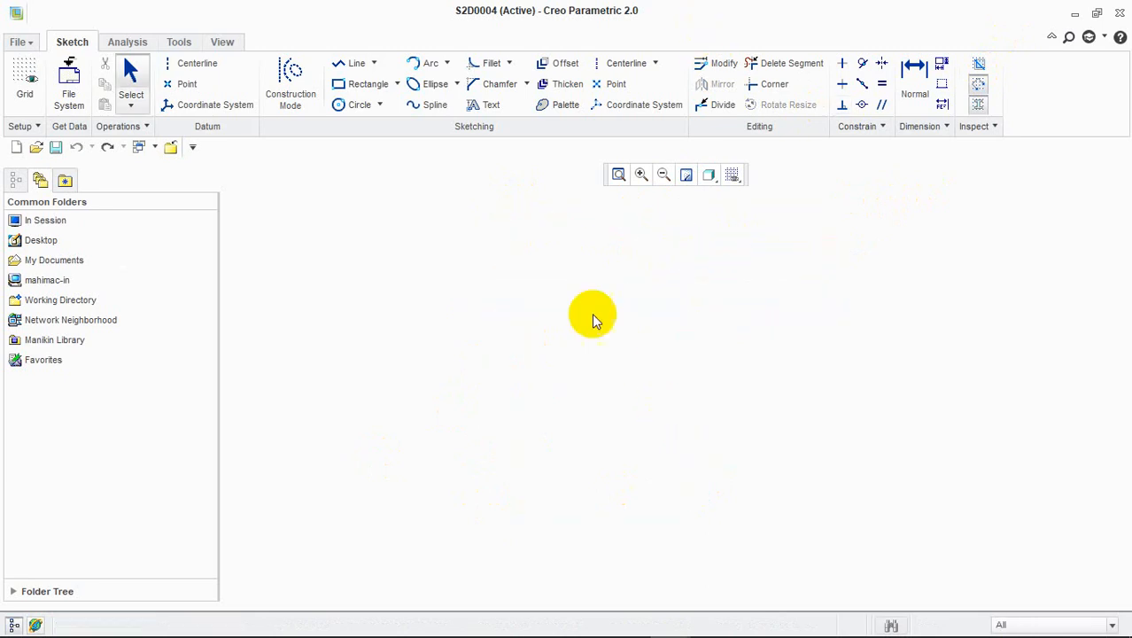
Sketch a horizontal line about 23.18 long and a steep inclined line crossing it near its right end
{"action": "left_click", "coordinate": [357, 63]}
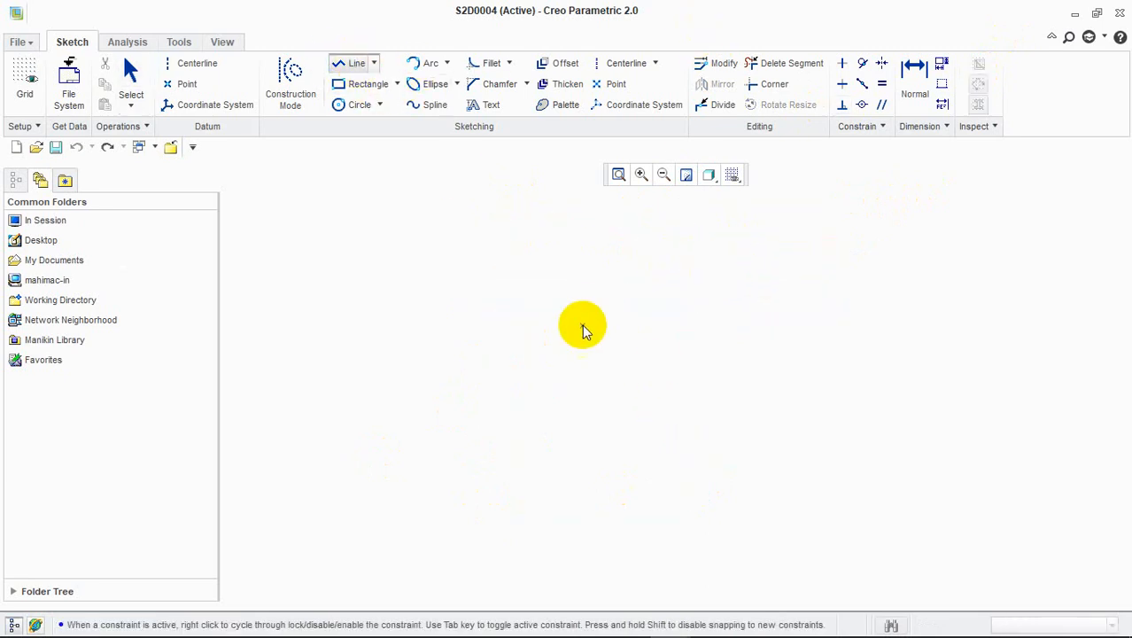
{"action": "left_click", "coordinate": [549, 290]}
{"action": "middle_click", "coordinate": [923, 288]}
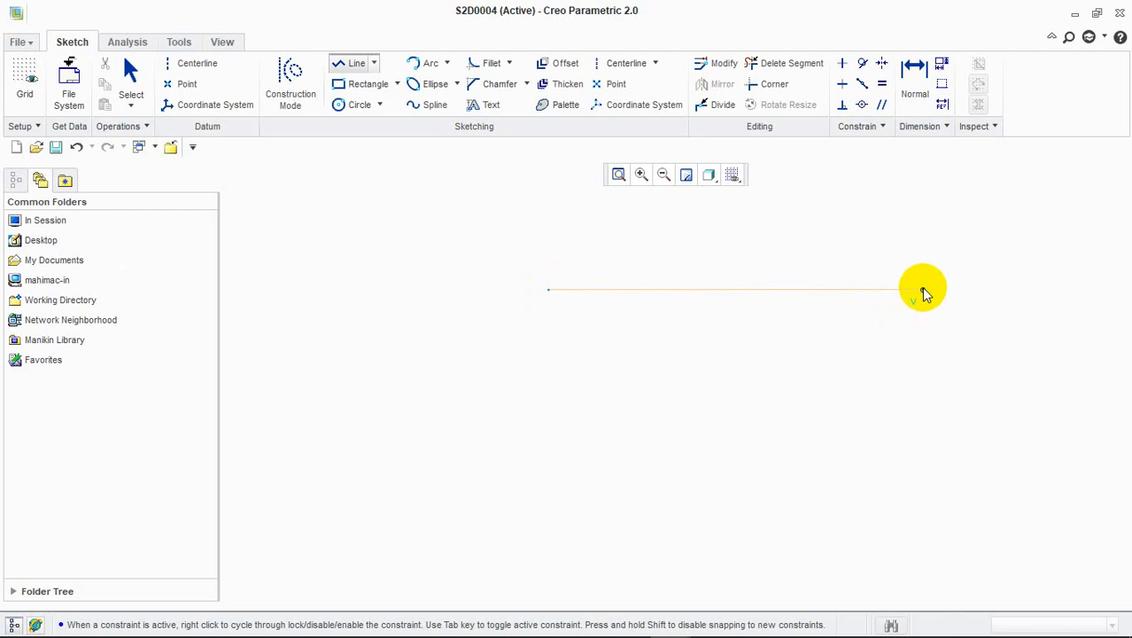
{"action": "left_click", "coordinate": [922, 289]}
{"action": "middle_click", "coordinate": [922, 290]}
{"action": "left_click", "coordinate": [824, 205]}
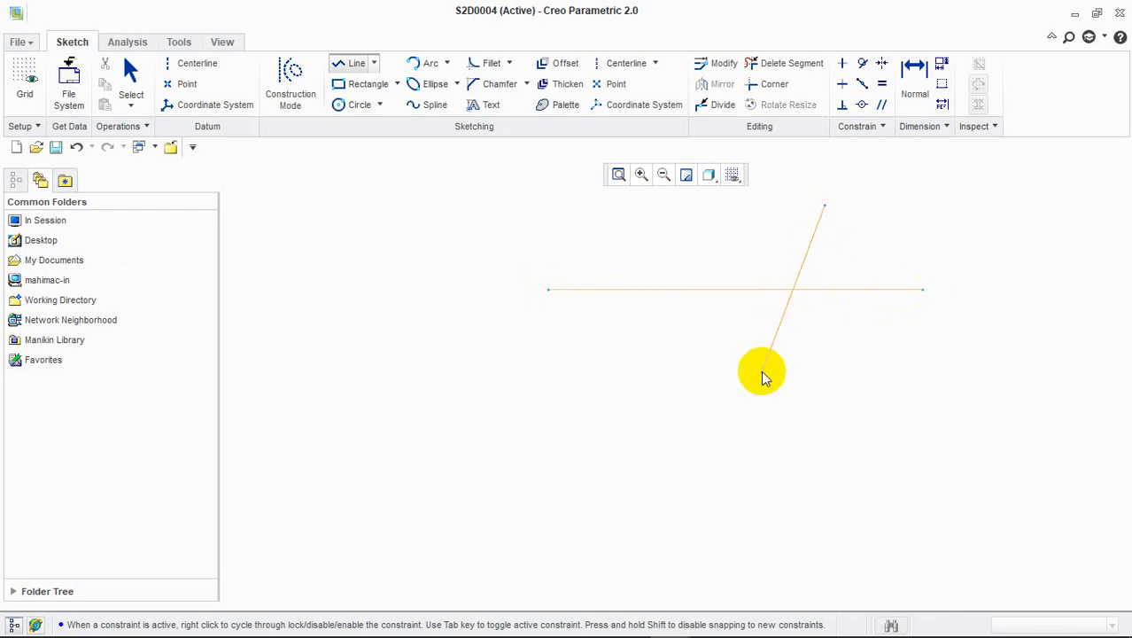
{"action": "left_click", "coordinate": [743, 409]}
{"action": "middle_click", "coordinate": [742, 409]}
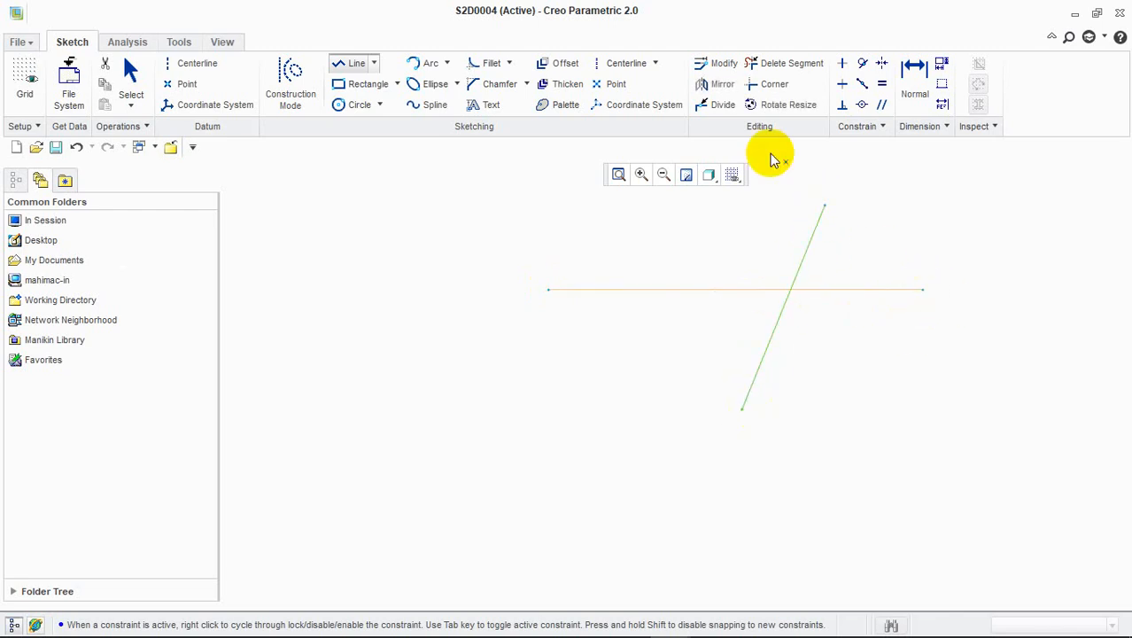
{"action": "middle_click", "coordinate": [721, 110]}
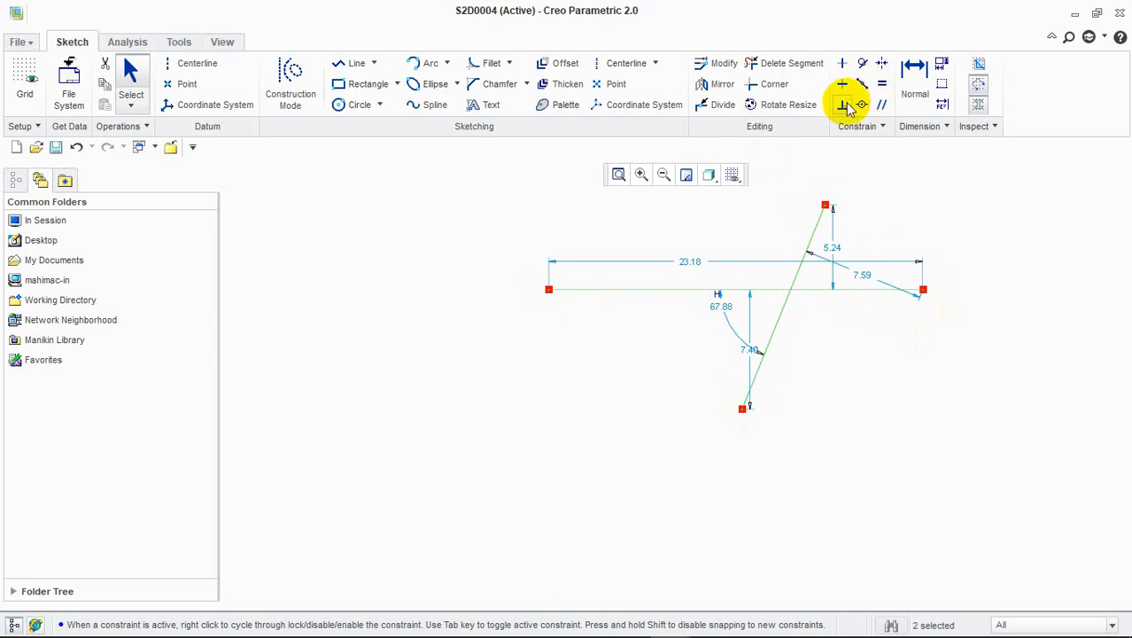
Apply the Perpendicular constraint between the horizontal line and the inclined line crossing it
{"action": "left_click", "coordinate": [842, 105]}
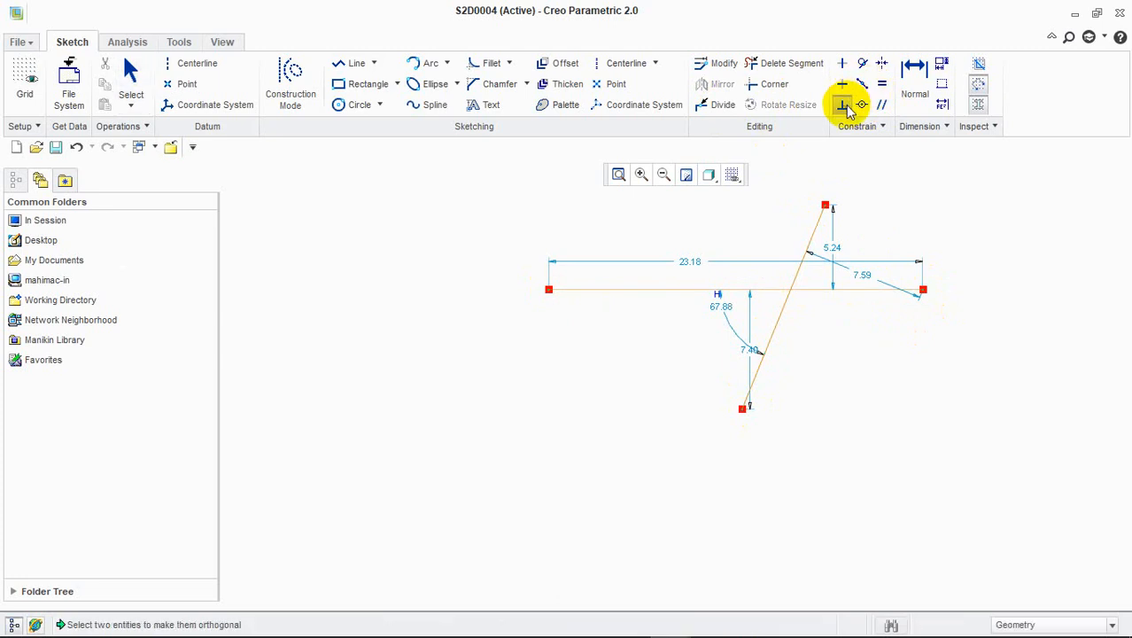
{"action": "left_click", "coordinate": [731, 289]}
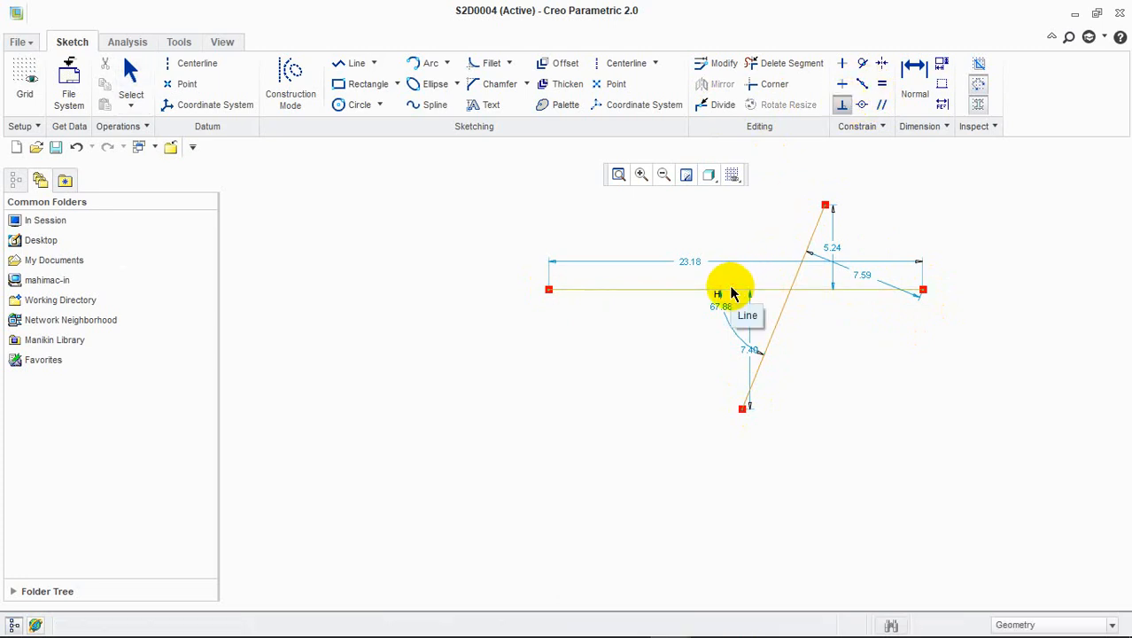
{"action": "left_click", "coordinate": [797, 266]}
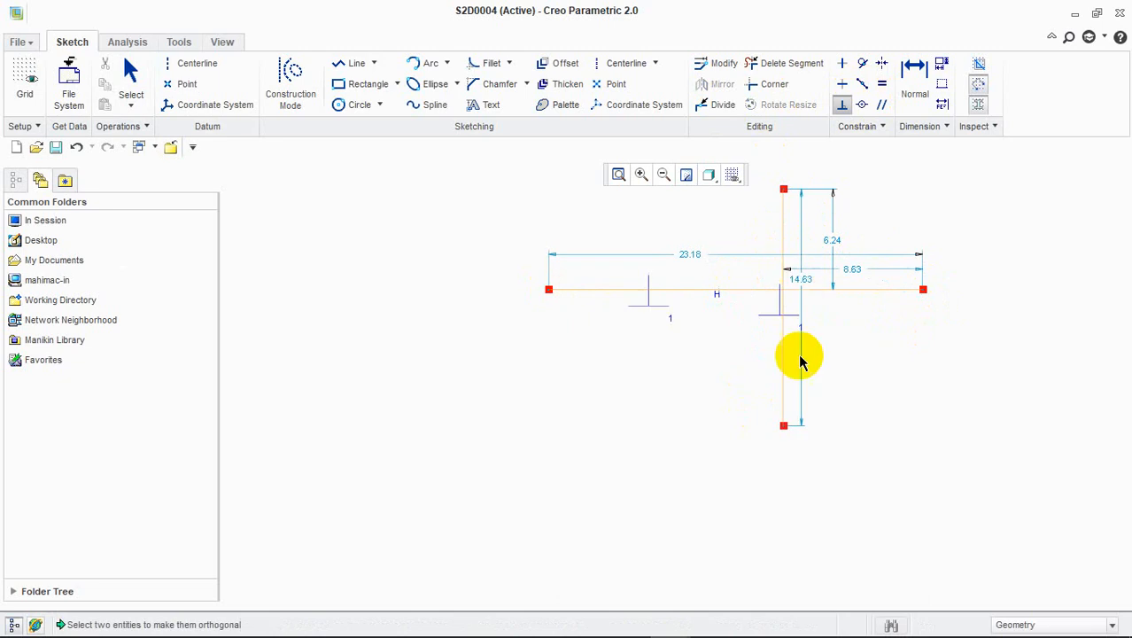
Undo the perpendicular constraint and both crossing lines to empty the sketch
{"action": "scroll", "coordinate": [788, 304], "scroll_direction": "up", "scroll_amount": 3}
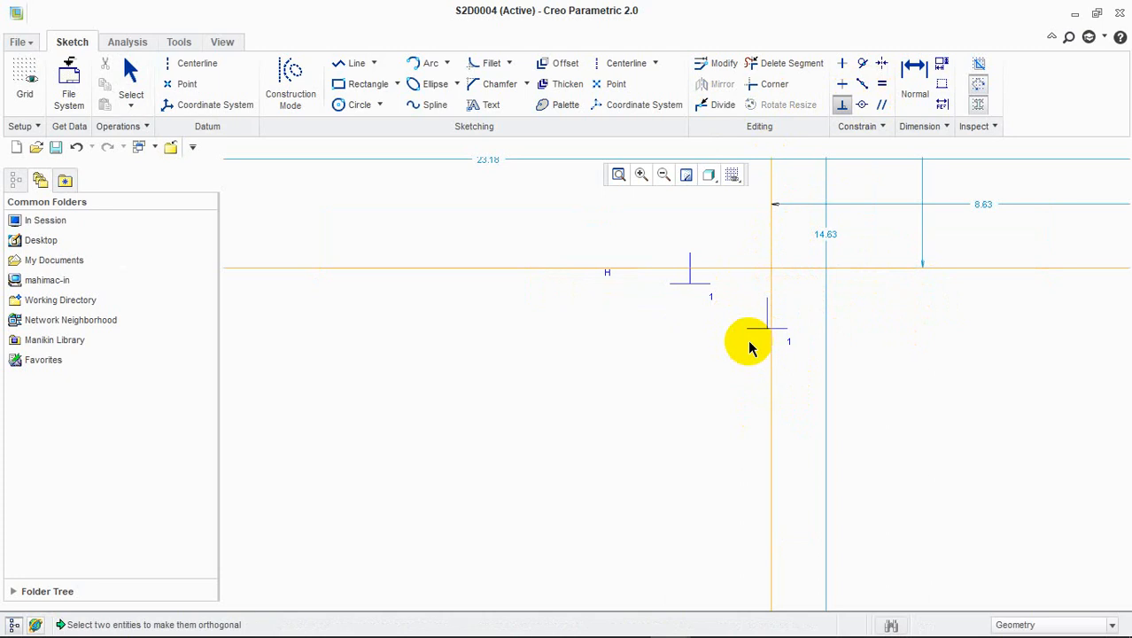
{"action": "key", "text": "ctrl+z"}
{"action": "key", "text": "ctrl+z"}
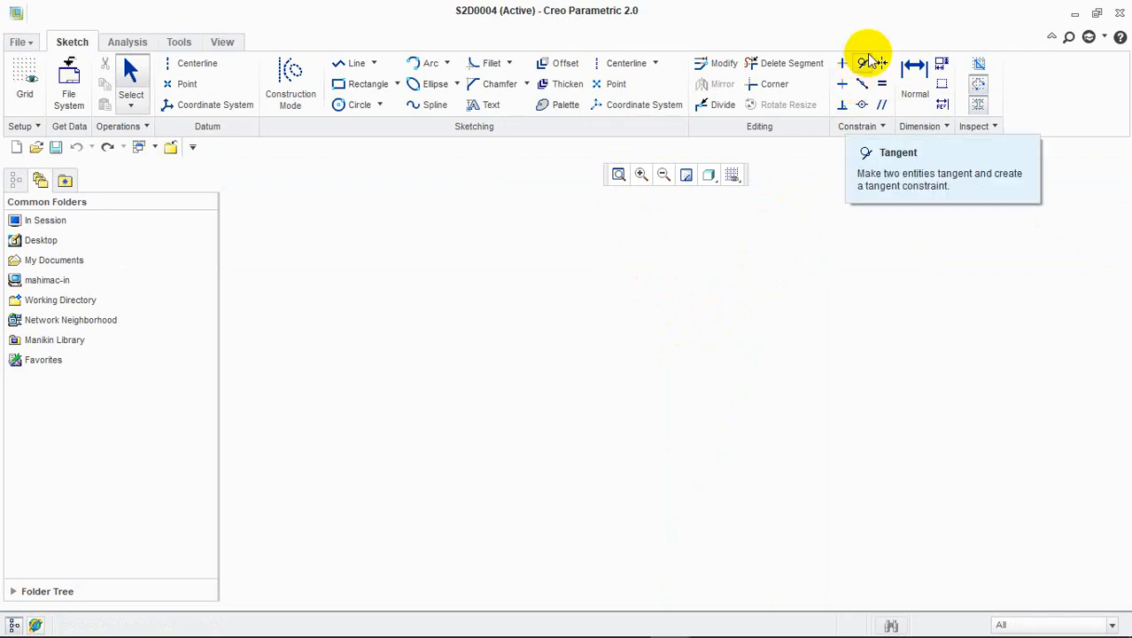
Sketch a circle about 4.34 in diameter in the middle of the empty sketch
{"action": "left_click", "coordinate": [356, 105]}
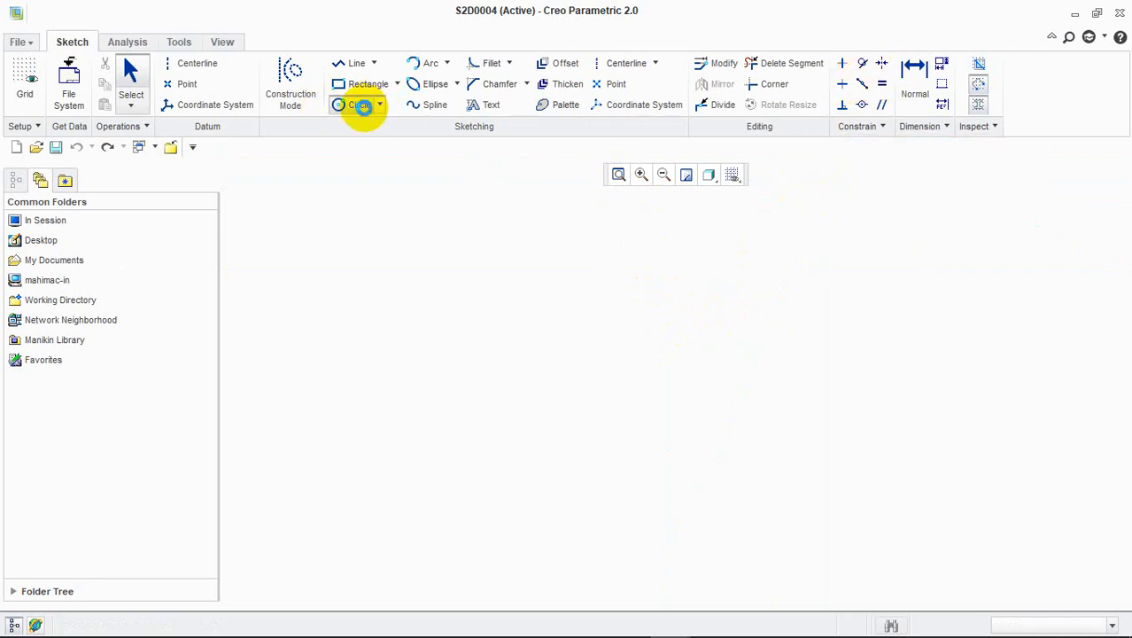
{"action": "left_click", "coordinate": [549, 356]}
{"action": "left_click", "coordinate": [625, 430]}
{"action": "middle_click", "coordinate": [625, 430]}
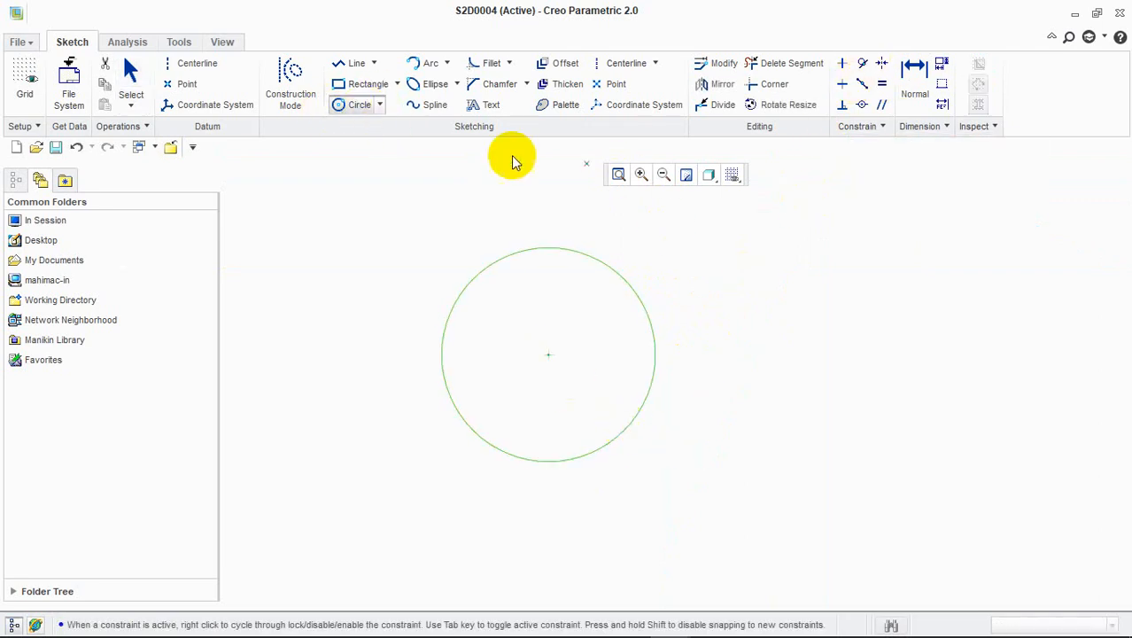
Sketch a separate falling line about 7.80 long to the right of the circle
{"action": "left_click", "coordinate": [352, 63]}
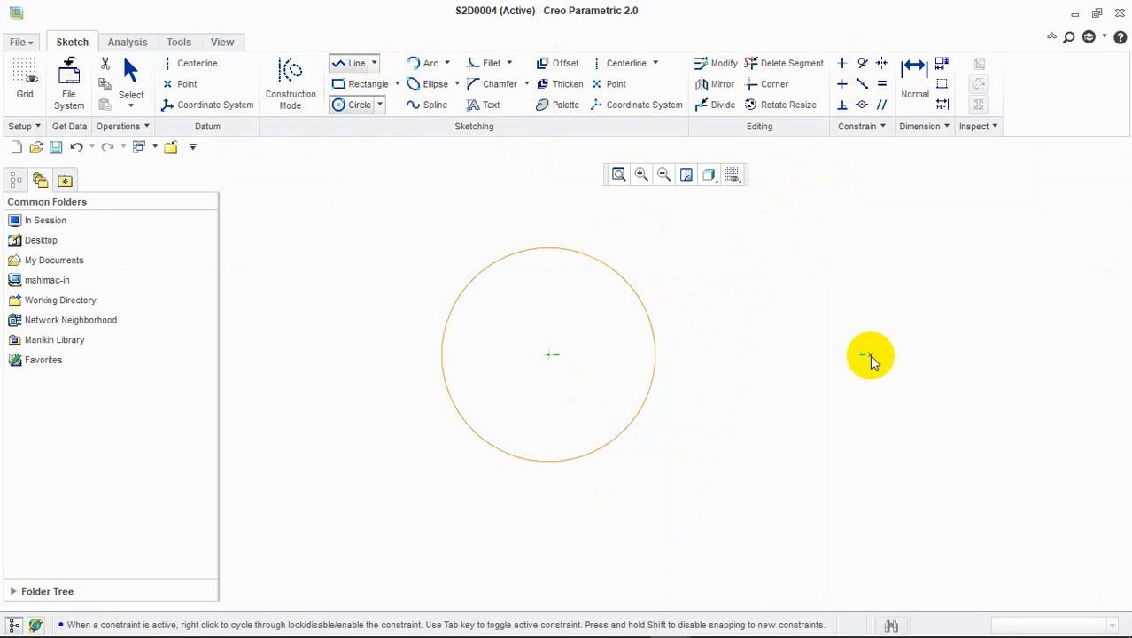
{"action": "left_click", "coordinate": [754, 265]}
{"action": "left_click", "coordinate": [1067, 489]}
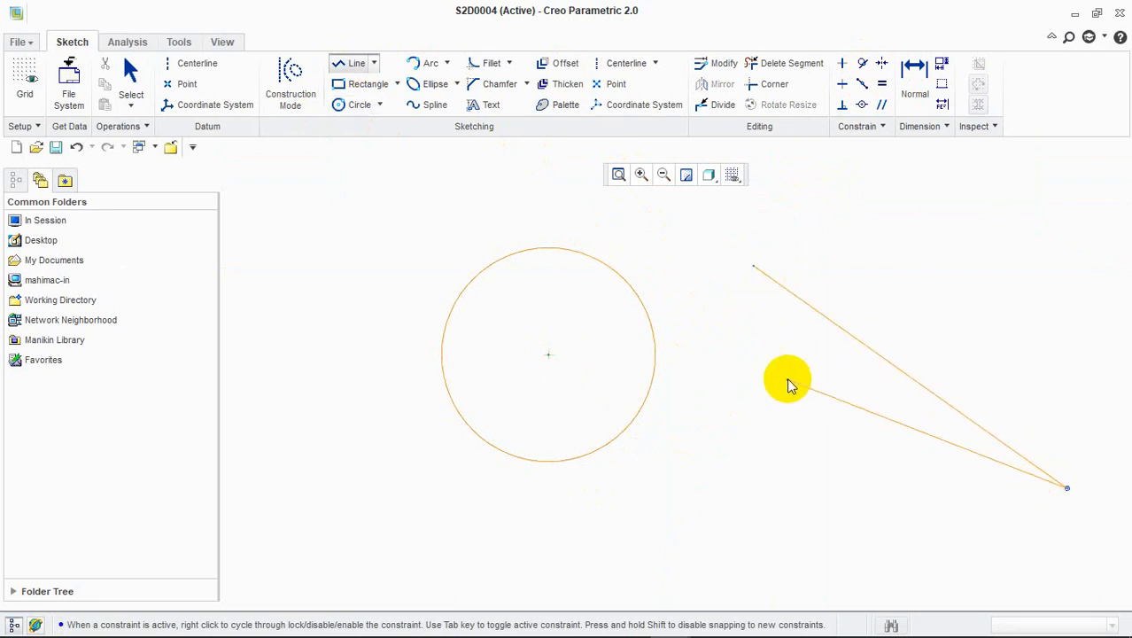
{"action": "middle_click", "coordinate": [787, 382]}
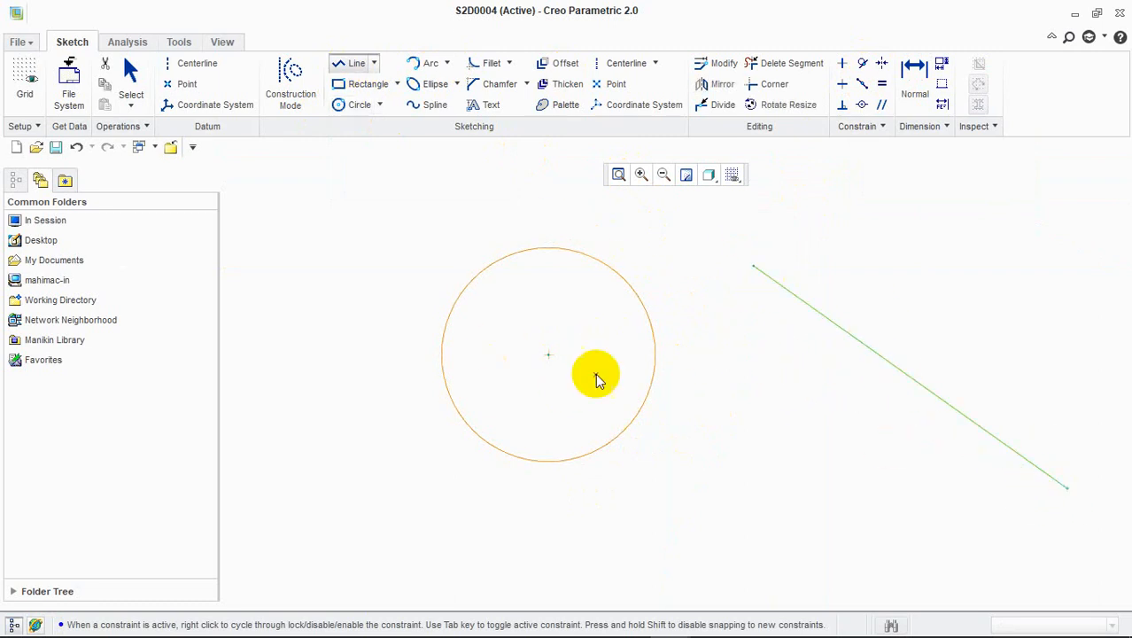
Apply the Tangent constraint between the circle and the falling line on its right
{"action": "left_click", "coordinate": [863, 65]}
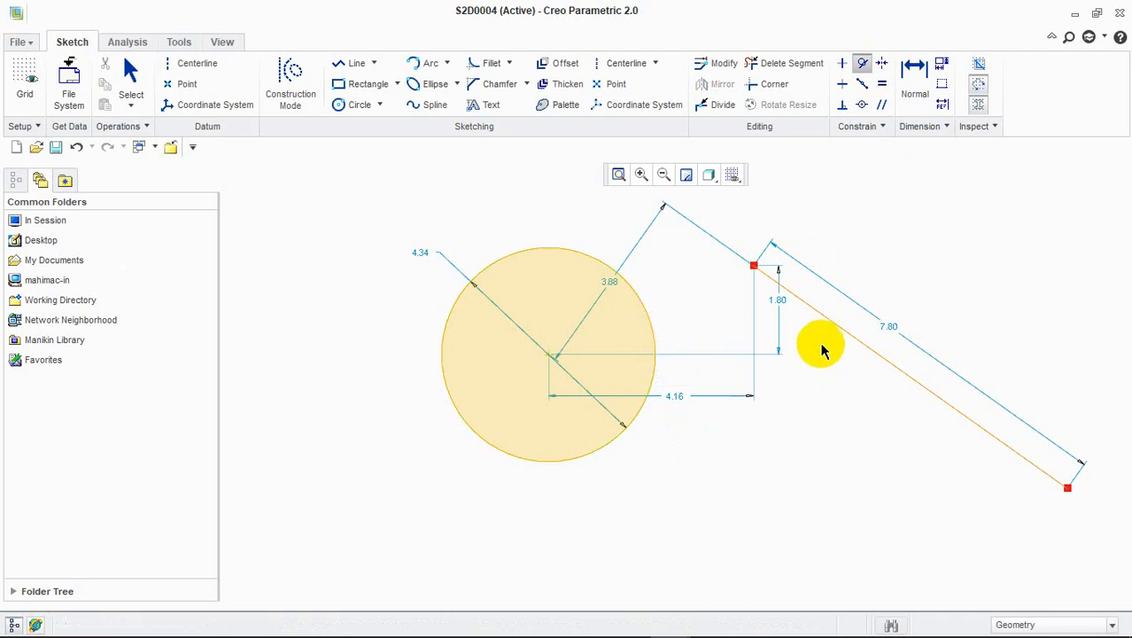
{"action": "left_click", "coordinate": [842, 329]}
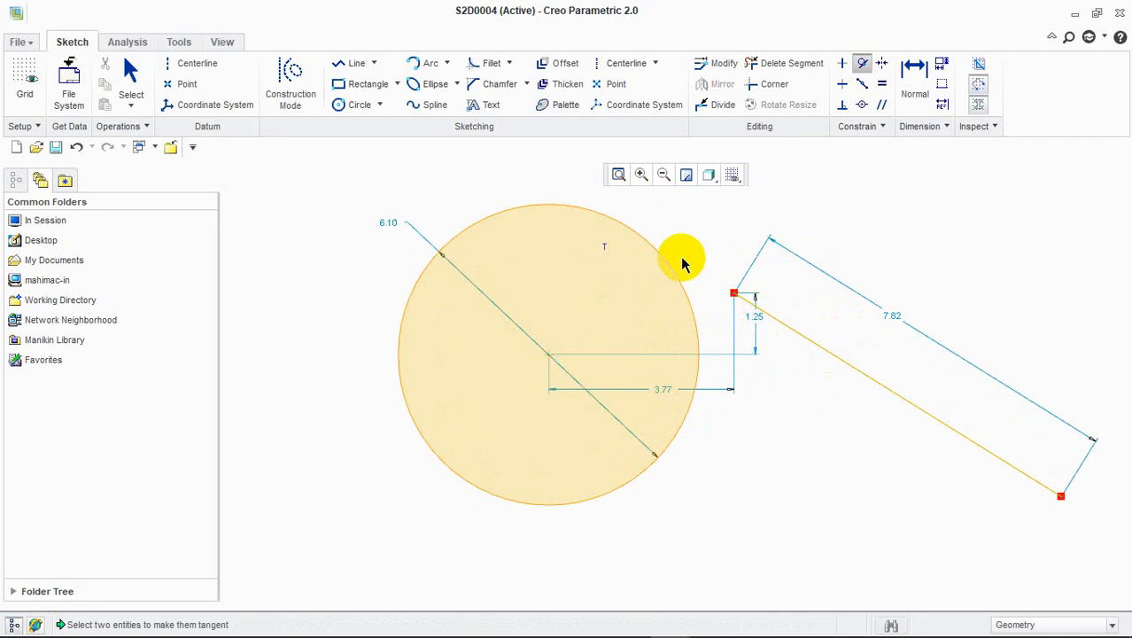
{"action": "mouse_move", "coordinate": [832, 635]}
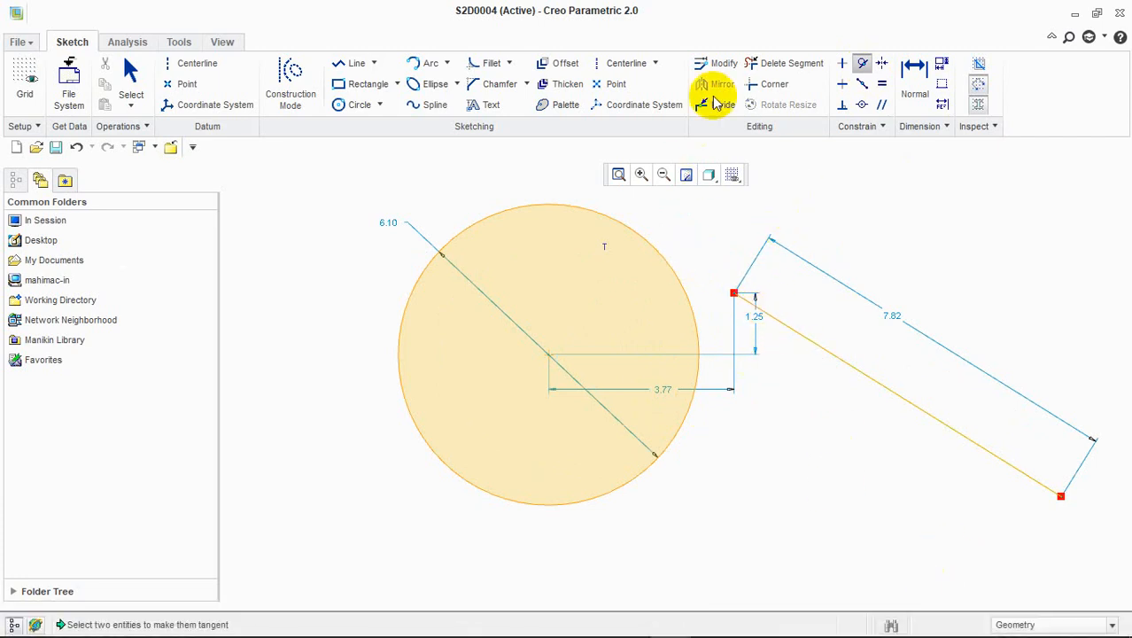
Sketch a rising line about 5.56 long just outside the circle's upper left
{"action": "left_click", "coordinate": [338, 66]}
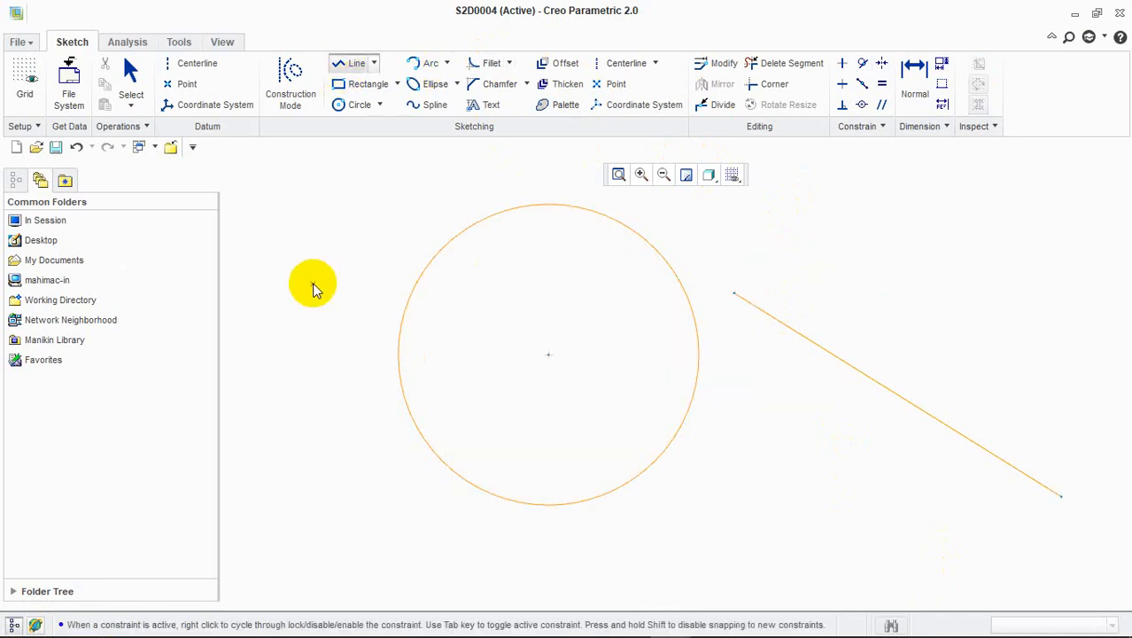
{"action": "left_click", "coordinate": [313, 283]}
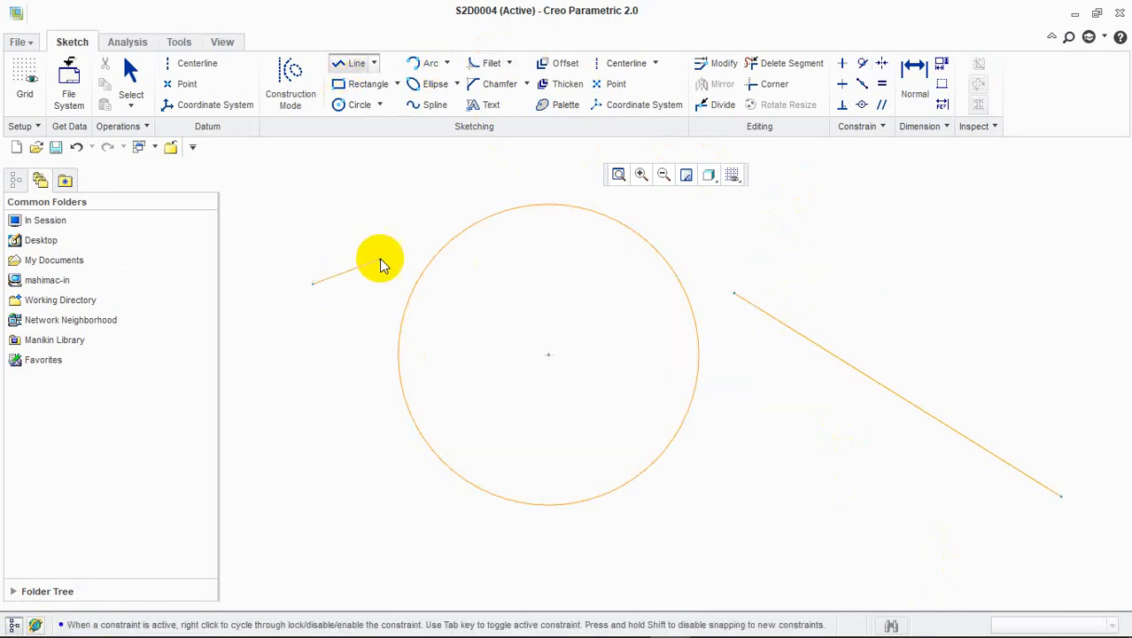
{"action": "left_click", "coordinate": [561, 170]}
Apply the Tangent constraint between the circle and the rising line at its upper left, and inspect the contact point
{"action": "left_click", "coordinate": [865, 62]}
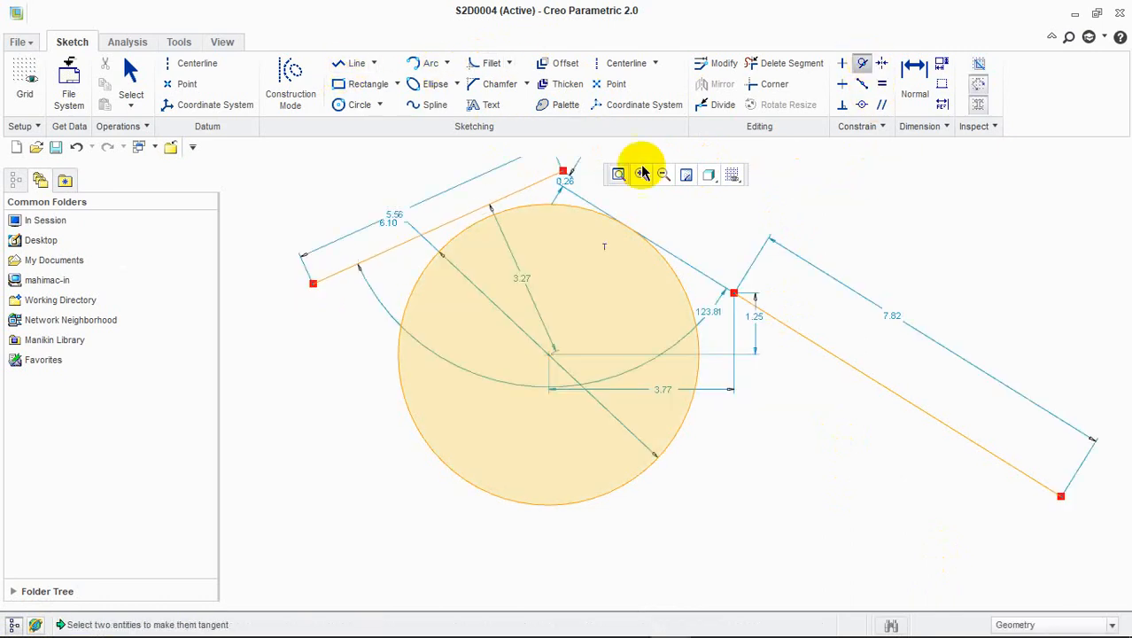
{"action": "left_click", "coordinate": [476, 213]}
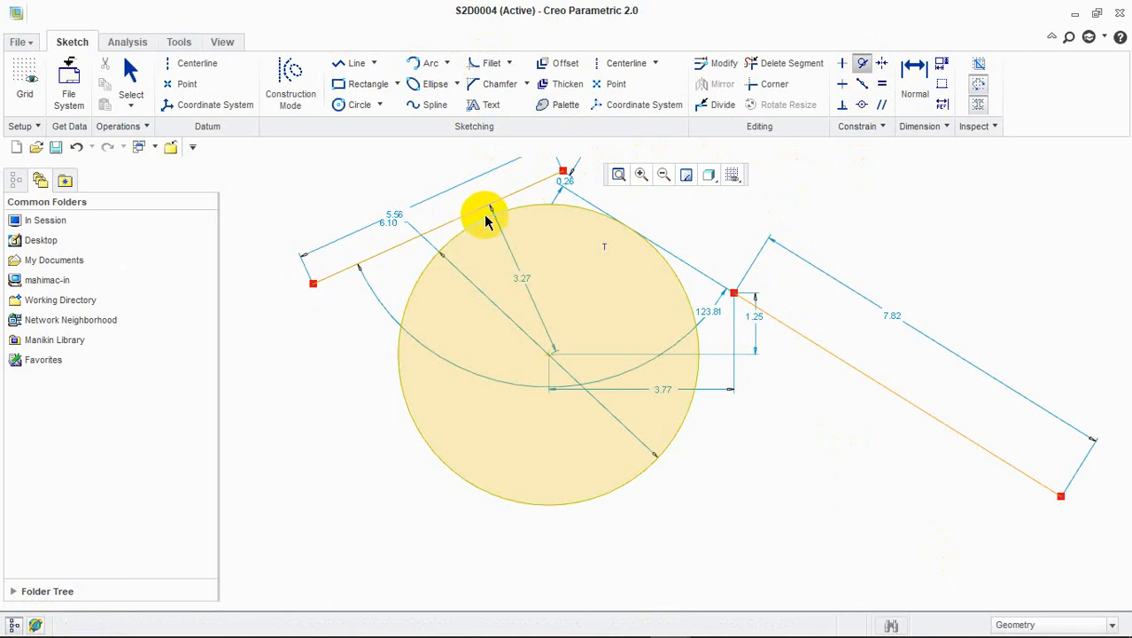
{"action": "left_click", "coordinate": [485, 217]}
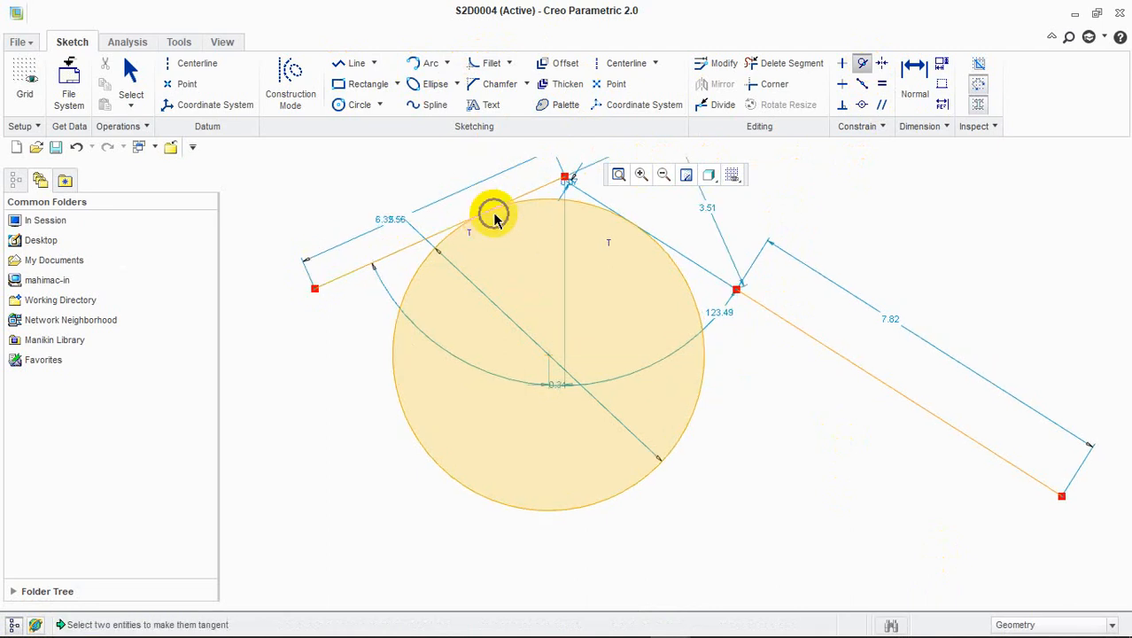
{"action": "scroll", "coordinate": [494, 220], "scroll_direction": "up", "scroll_amount": 6}
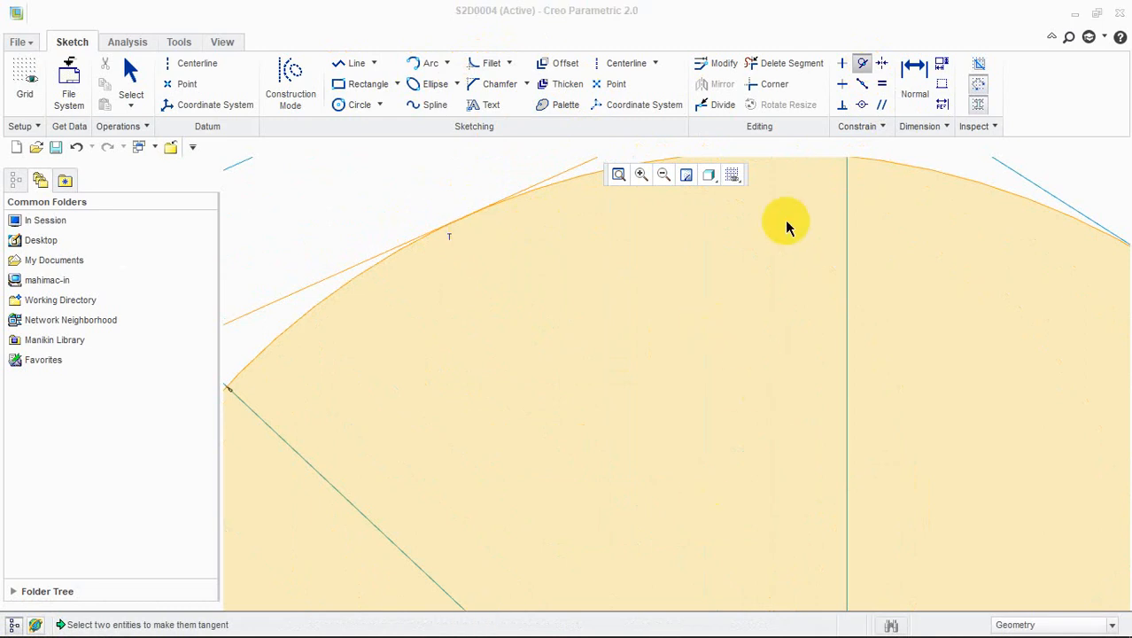
Sketch a horizontal line about 7.97 long above the falling line that lies to the right of the circle
{"action": "left_click", "coordinate": [618, 175]}
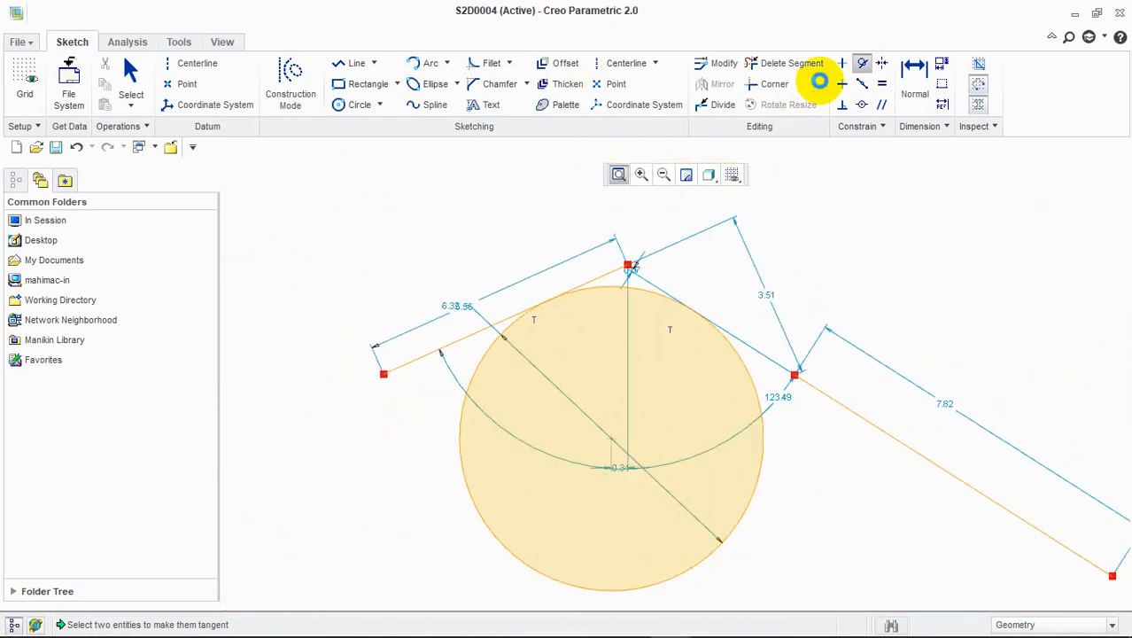
{"action": "left_click", "coordinate": [868, 86]}
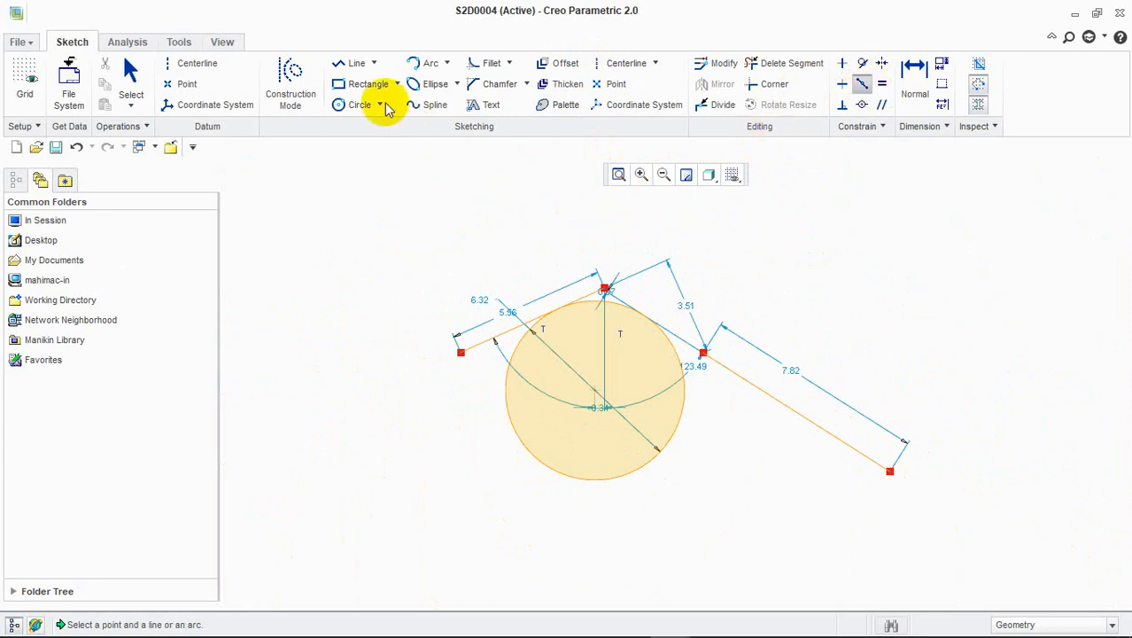
{"action": "left_click", "coordinate": [357, 63]}
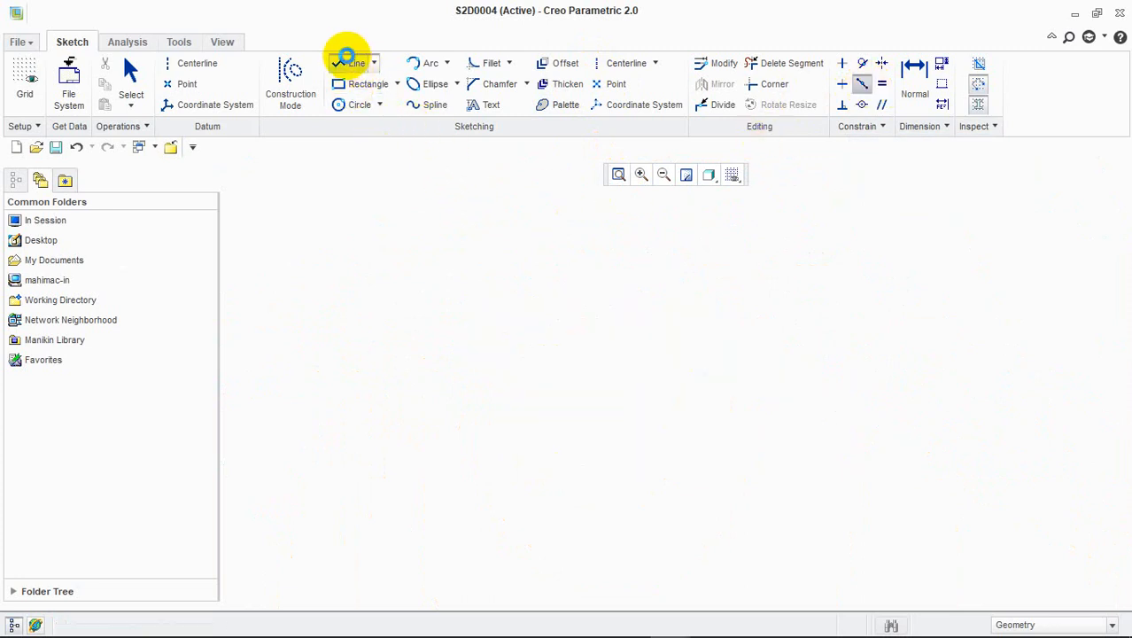
{"action": "left_click", "coordinate": [806, 272]}
{"action": "left_click", "coordinate": [1032, 273]}
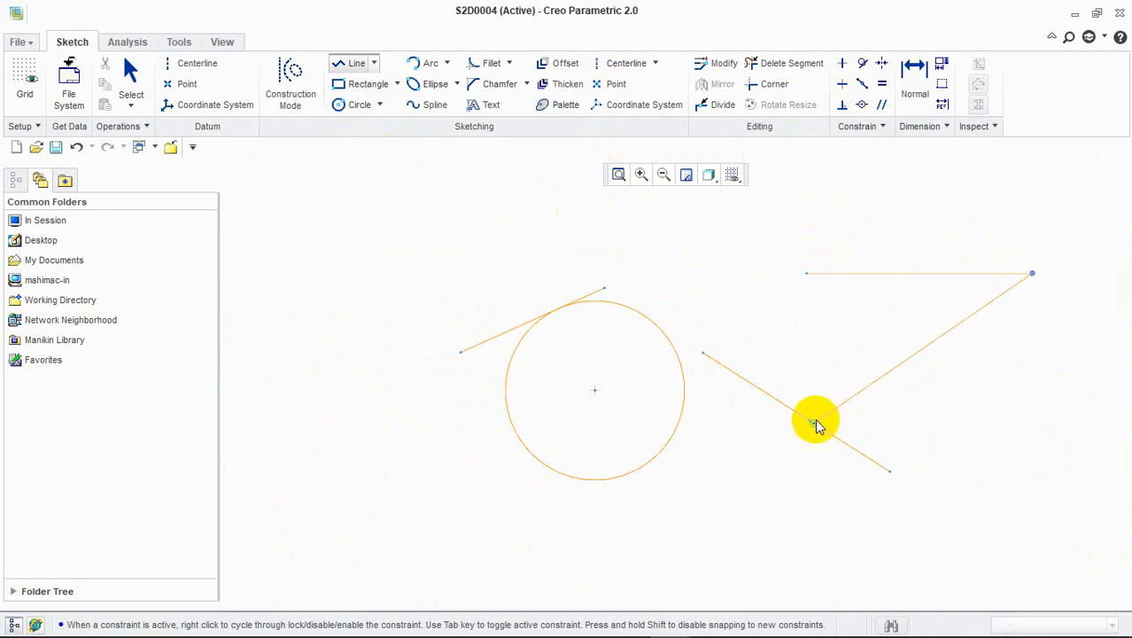
{"action": "middle_click", "coordinate": [972, 405]}
{"action": "middle_click", "coordinate": [972, 405]}
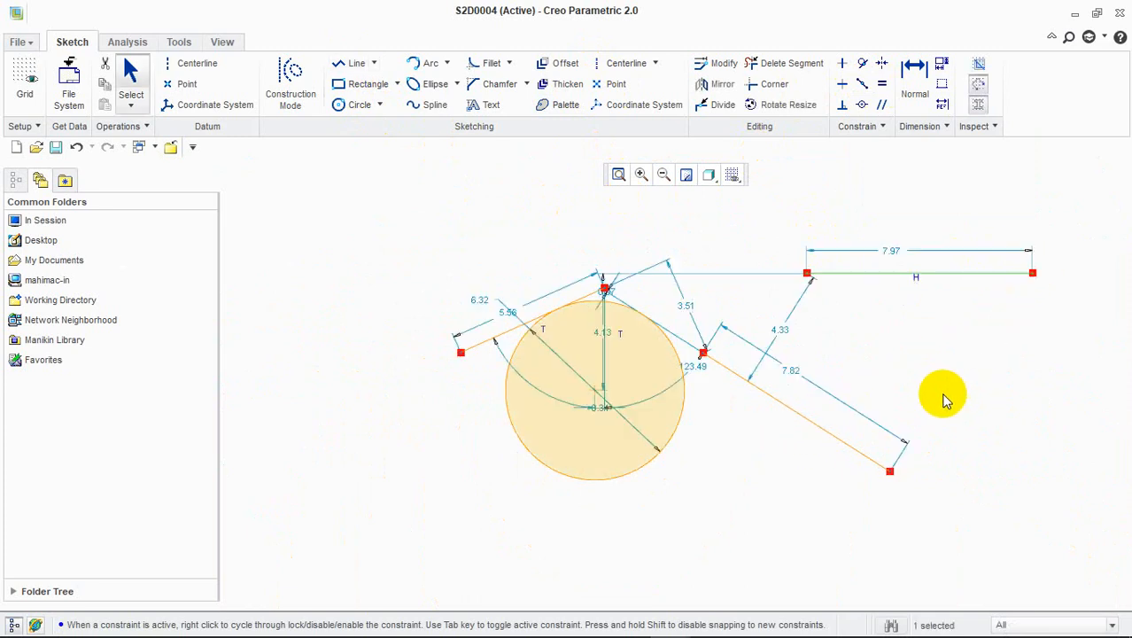
Apply the Mid-point constraint between the horizontal line and the upper-left endpoint of the separate falling line
{"action": "left_click", "coordinate": [861, 86]}
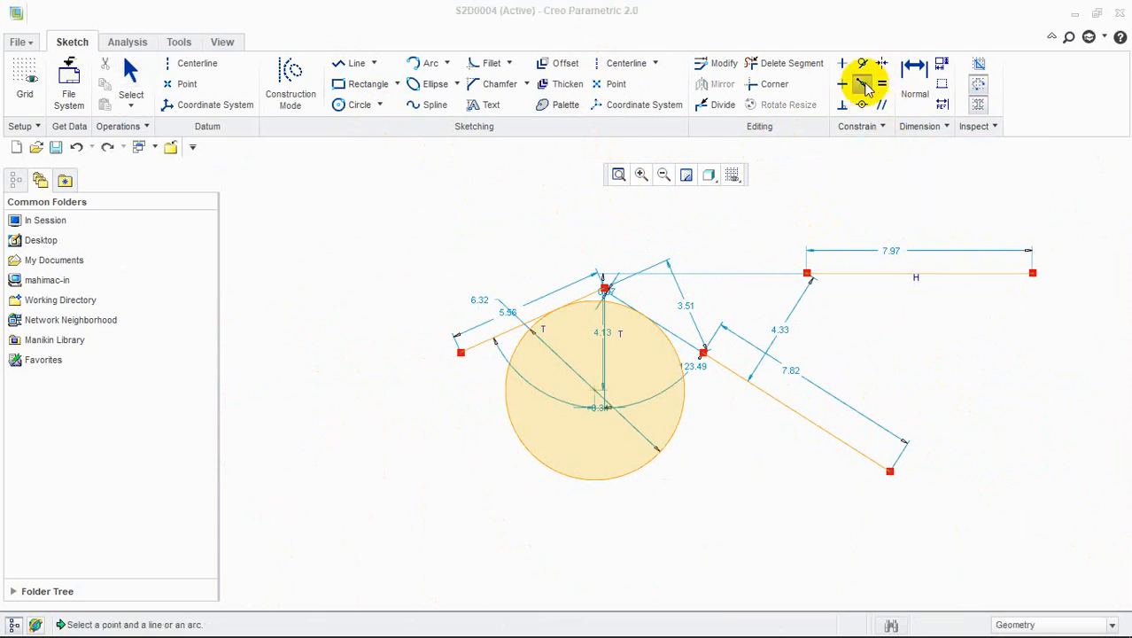
{"action": "left_click", "coordinate": [890, 274]}
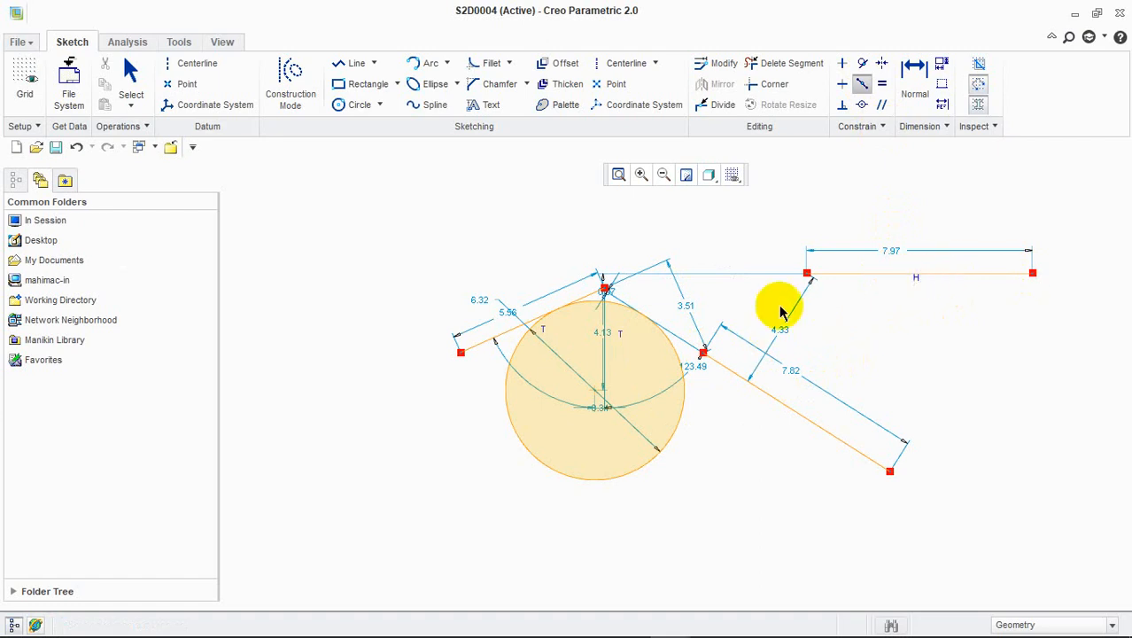
{"action": "left_click", "coordinate": [704, 355]}
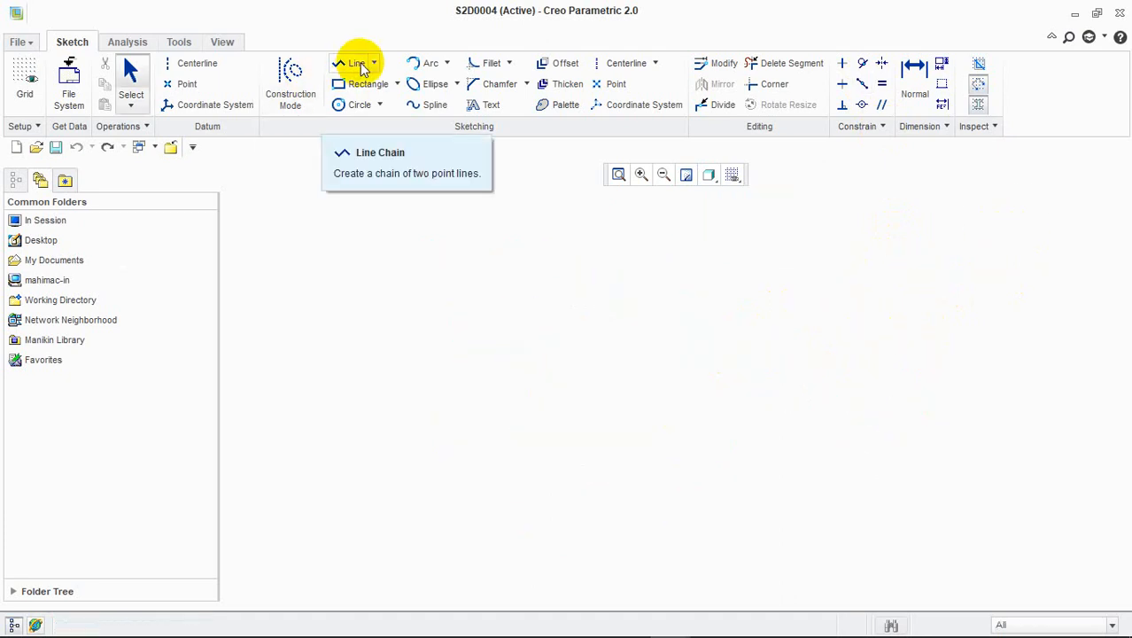
Sketch a horizontal line about 13.78 long in the emptied sketch
{"action": "left_click", "coordinate": [356, 64]}
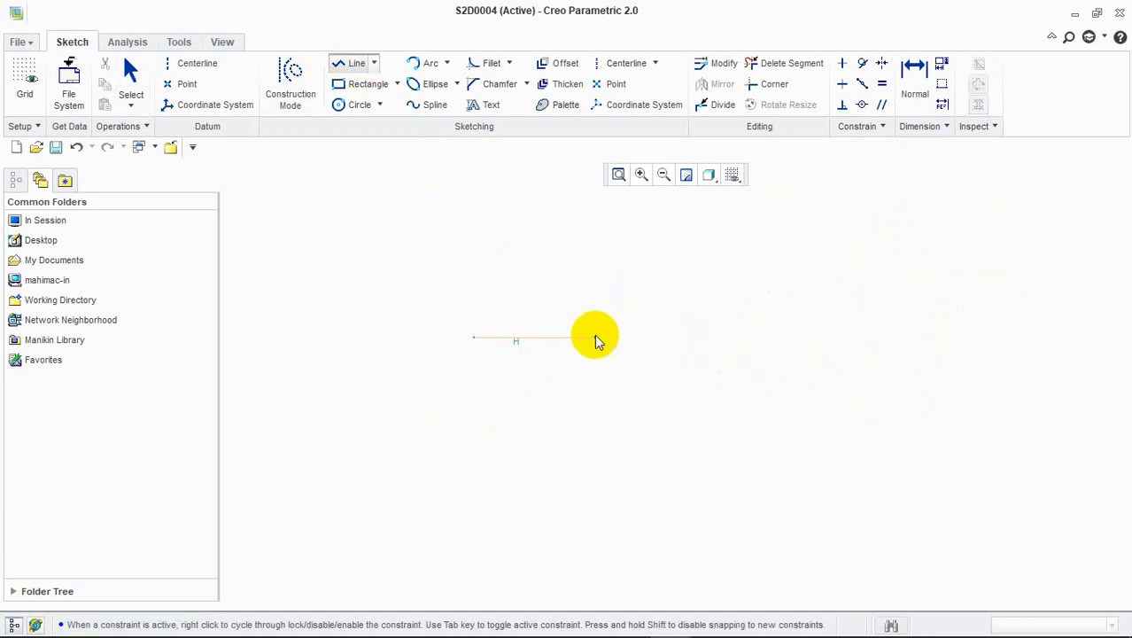
{"action": "left_click", "coordinate": [864, 336]}
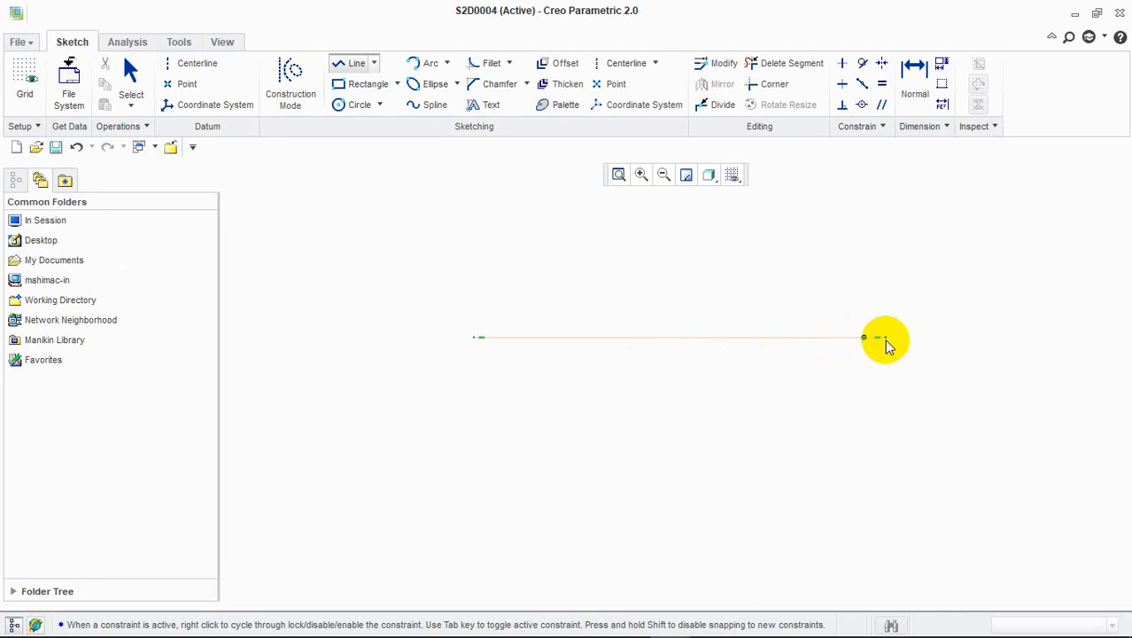
{"action": "middle_click", "coordinate": [884, 339]}
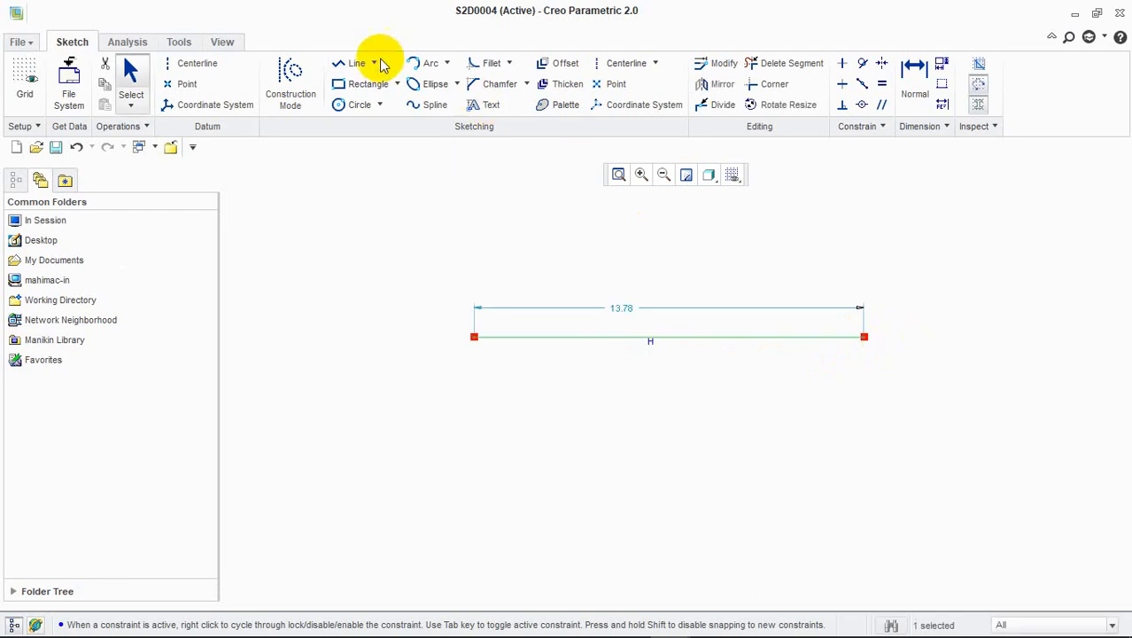
Below the horizontal line, sketch a line falling at about 22.09° and a separate line rising at about 21.21° to its right
{"action": "left_click", "coordinate": [350, 65]}
{"action": "left_click", "coordinate": [612, 435]}
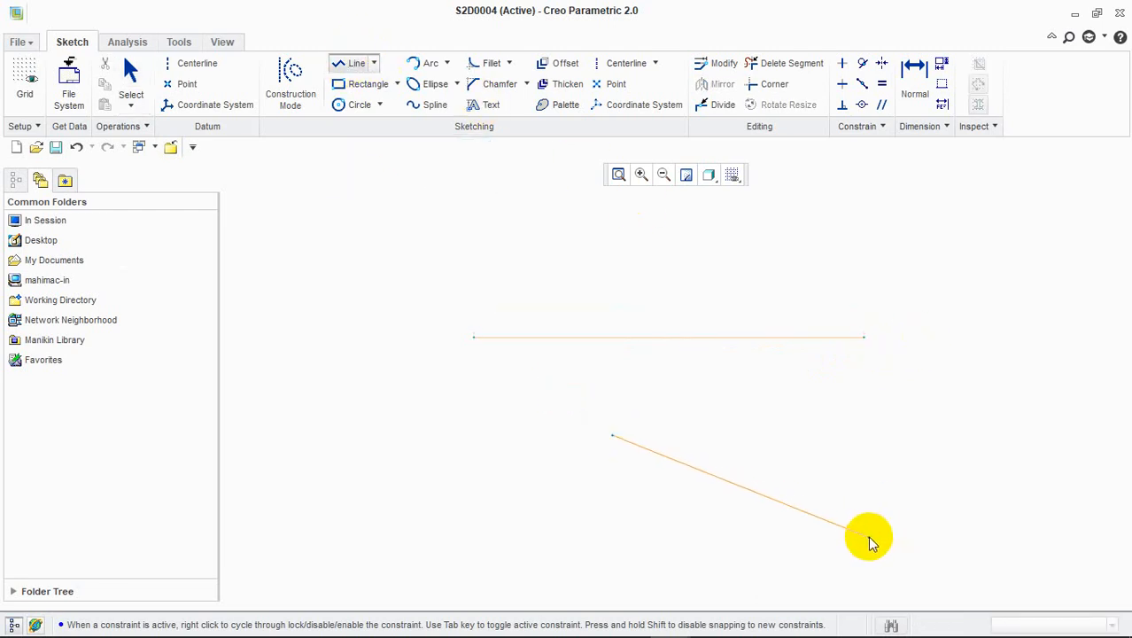
{"action": "left_click", "coordinate": [863, 537]}
{"action": "middle_click", "coordinate": [968, 480]}
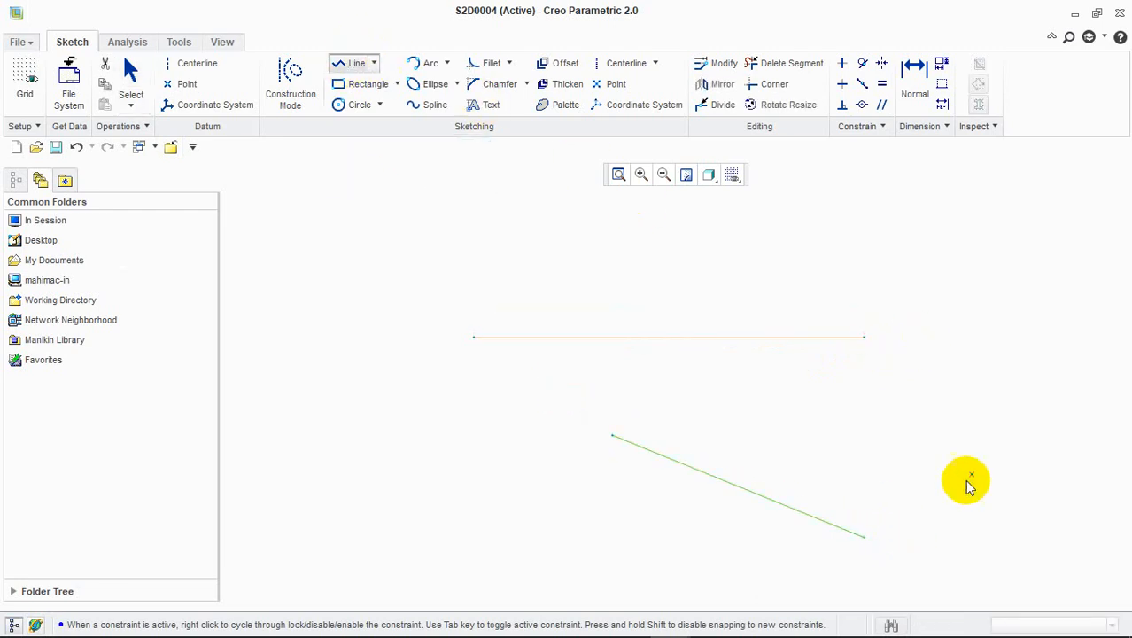
{"action": "left_click", "coordinate": [1003, 382]}
{"action": "left_click", "coordinate": [838, 443]}
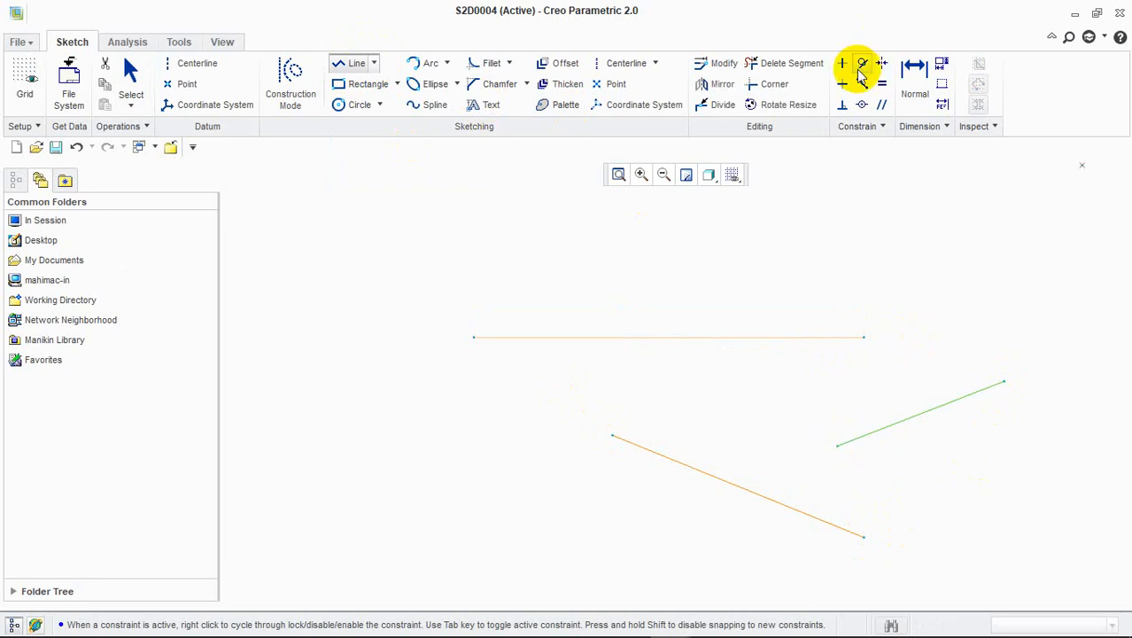
Apply the Mid-point constraint between the horizontal line and the upper-left endpoint of the falling line
{"action": "left_click", "coordinate": [862, 83]}
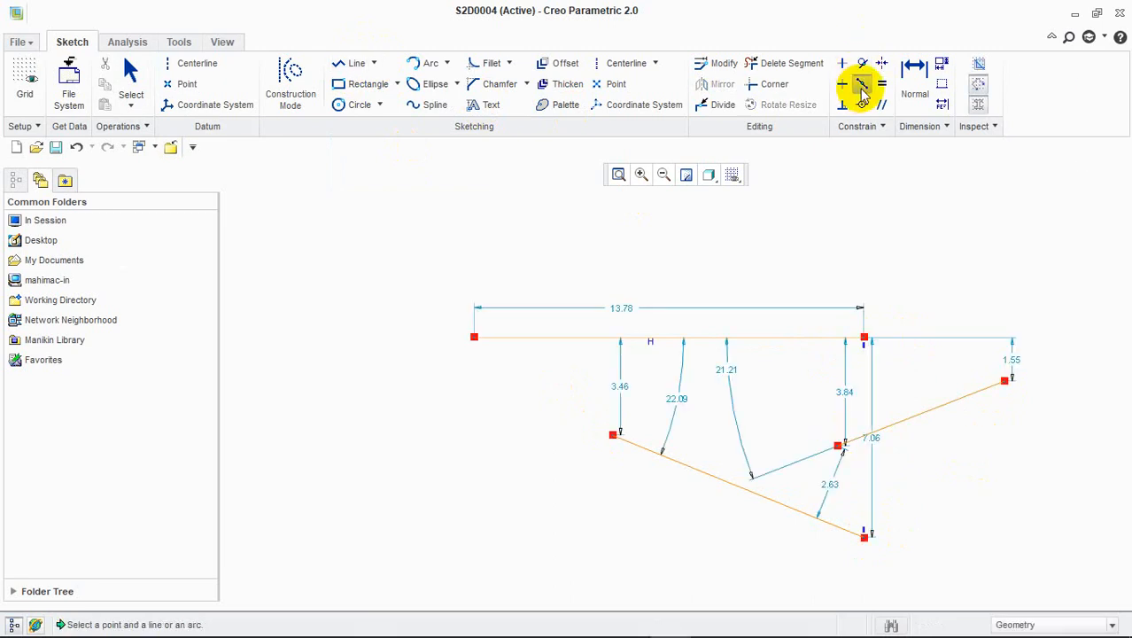
{"action": "left_click", "coordinate": [696, 339]}
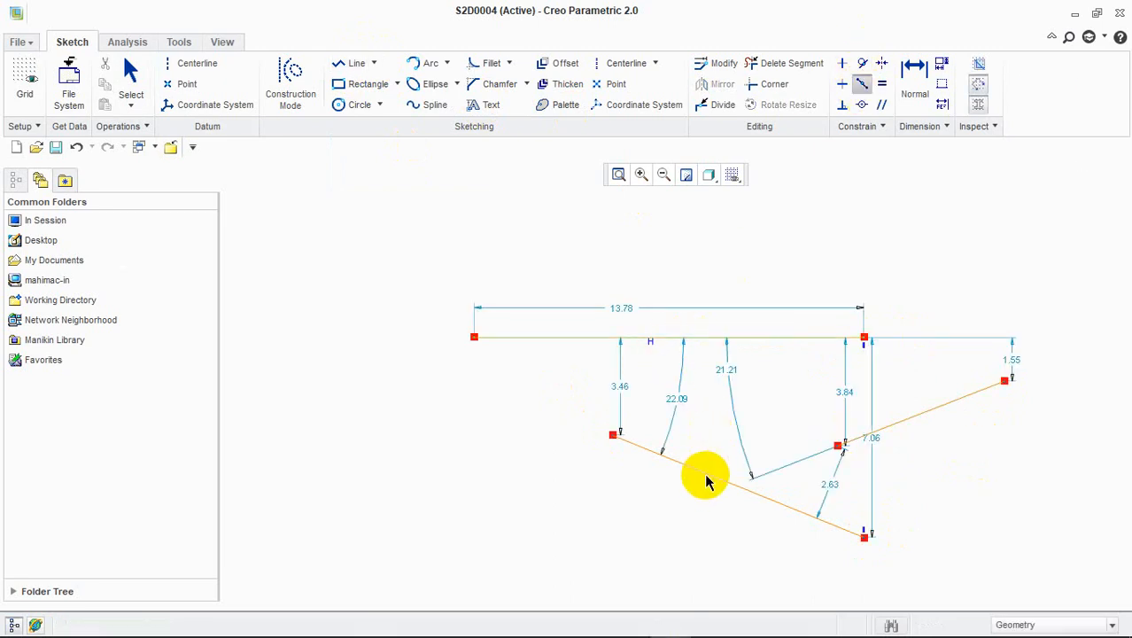
{"action": "left_click", "coordinate": [613, 436]}
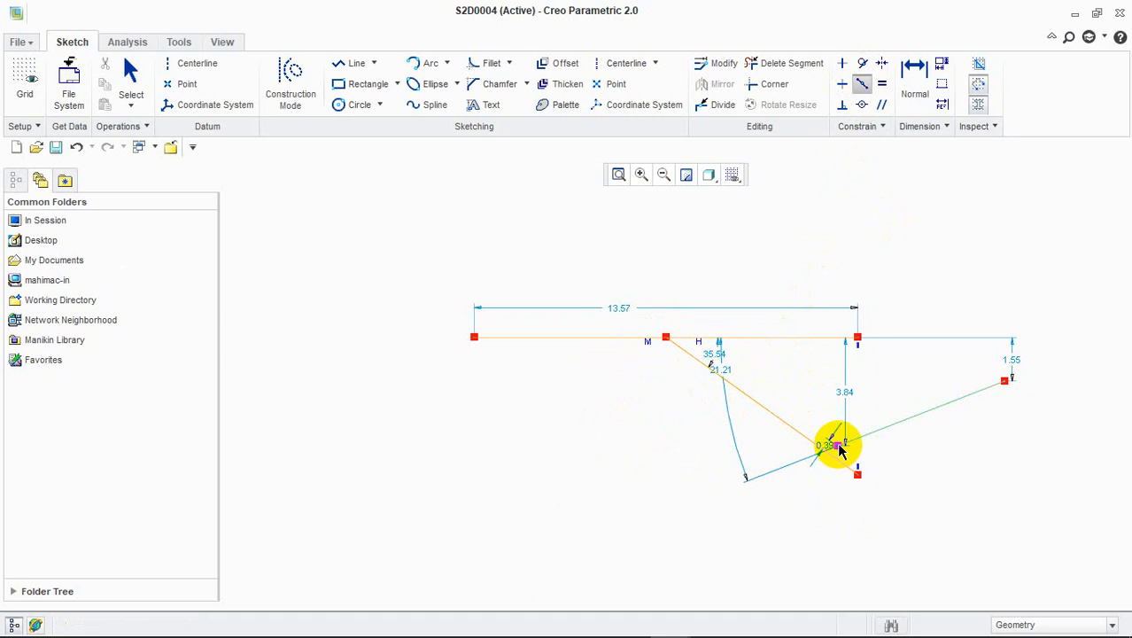
Apply the Mid-point constraint between the horizontal line and the lower-left endpoint of the rising line
{"action": "left_click", "coordinate": [766, 341]}
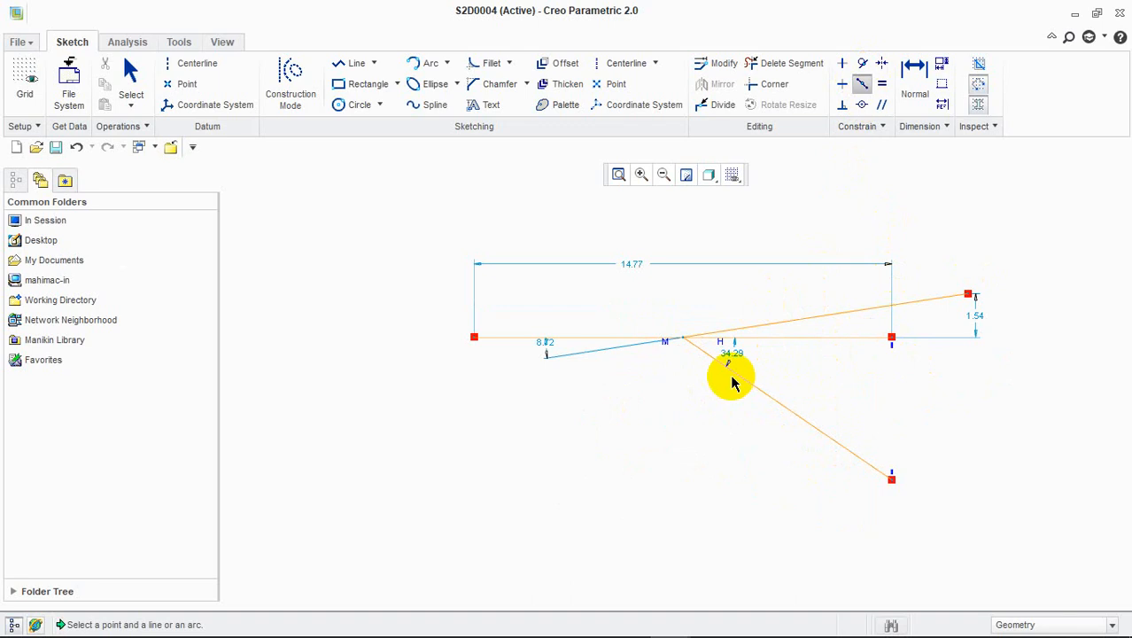
{"action": "left_click", "coordinate": [786, 370]}
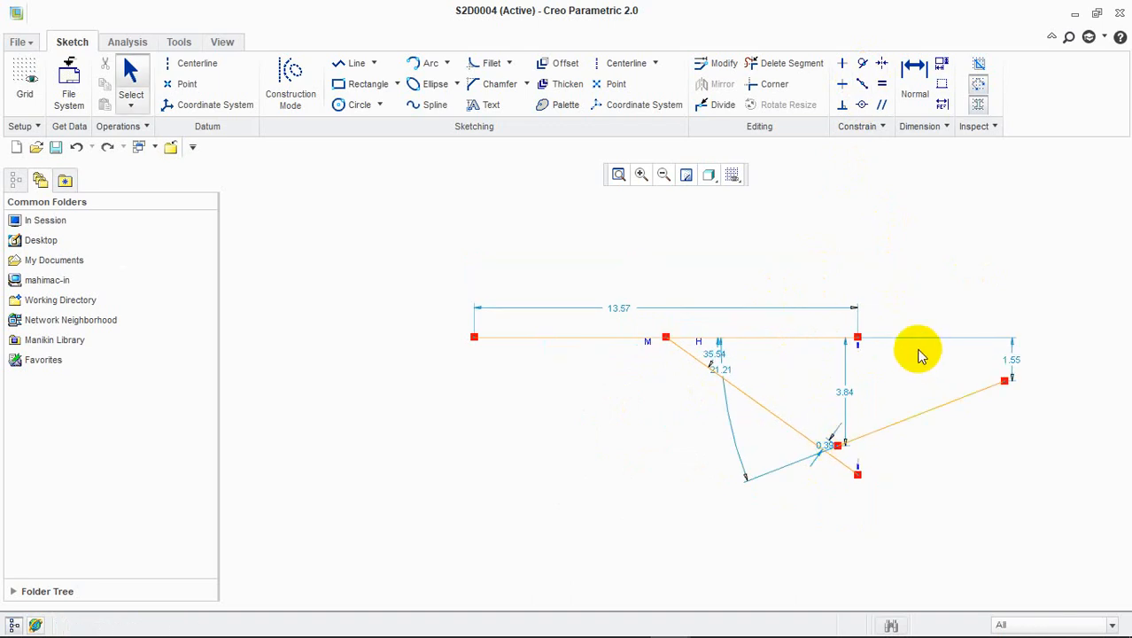
{"action": "left_click", "coordinate": [862, 83]}
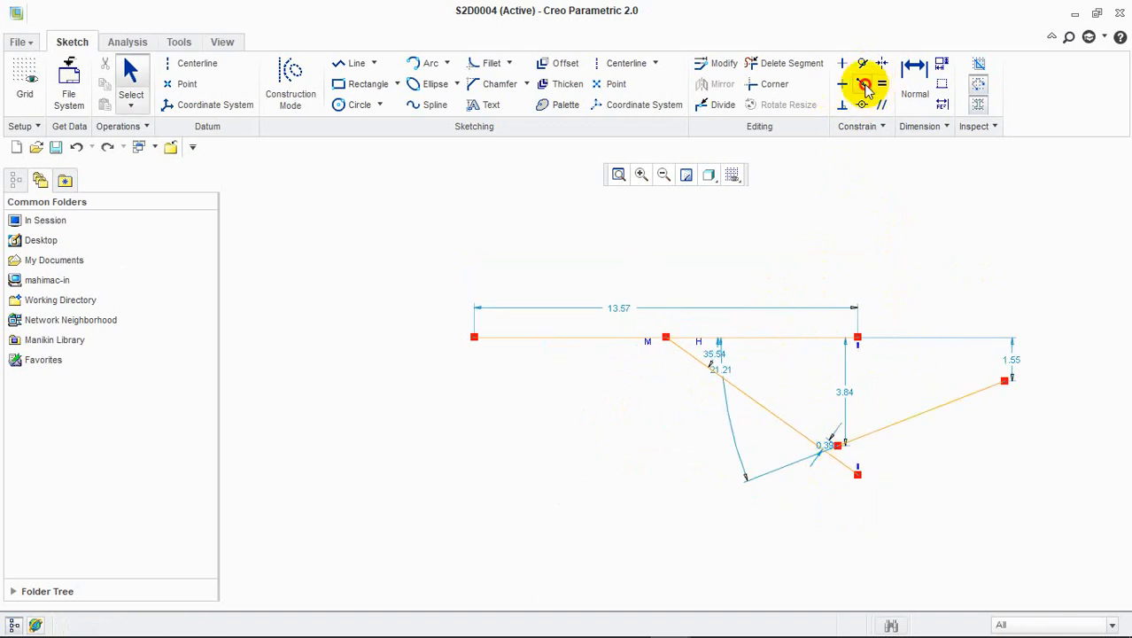
{"action": "left_click", "coordinate": [755, 337]}
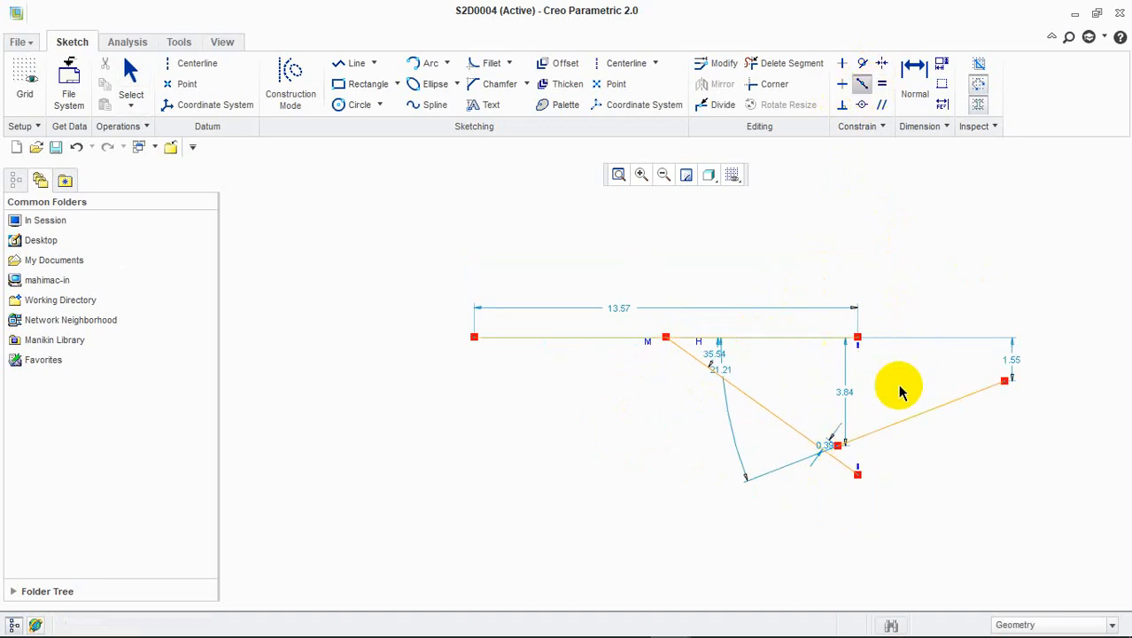
{"action": "left_click", "coordinate": [837, 450]}
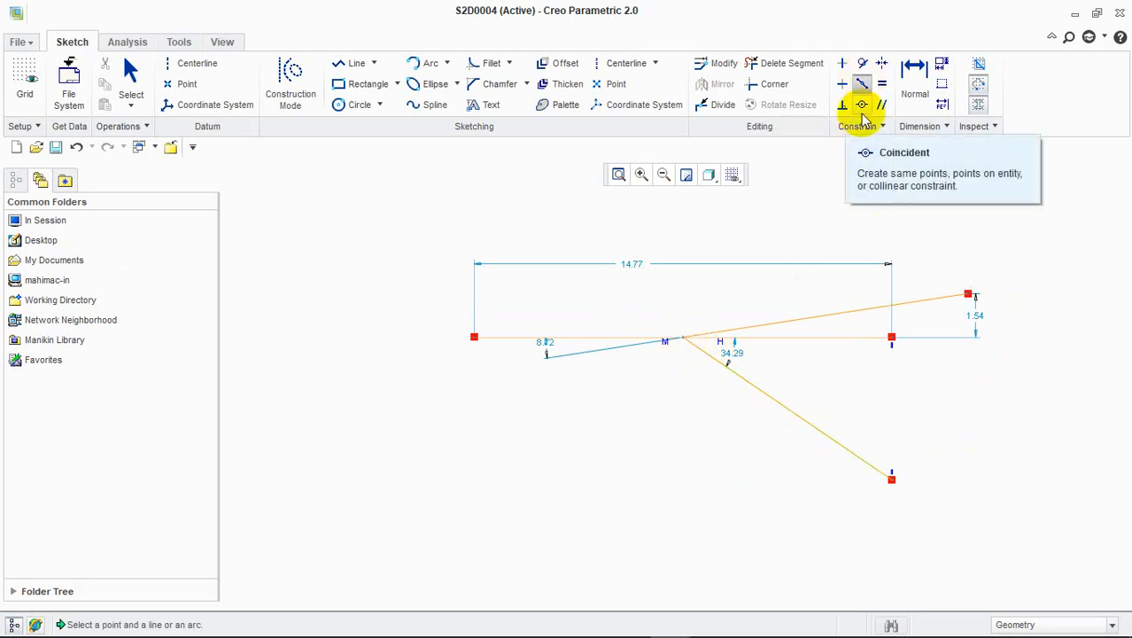
Undo back to an empty sketch and sketch a horizontal line about 8.82 long
{"action": "key", "text": "ctrl"}
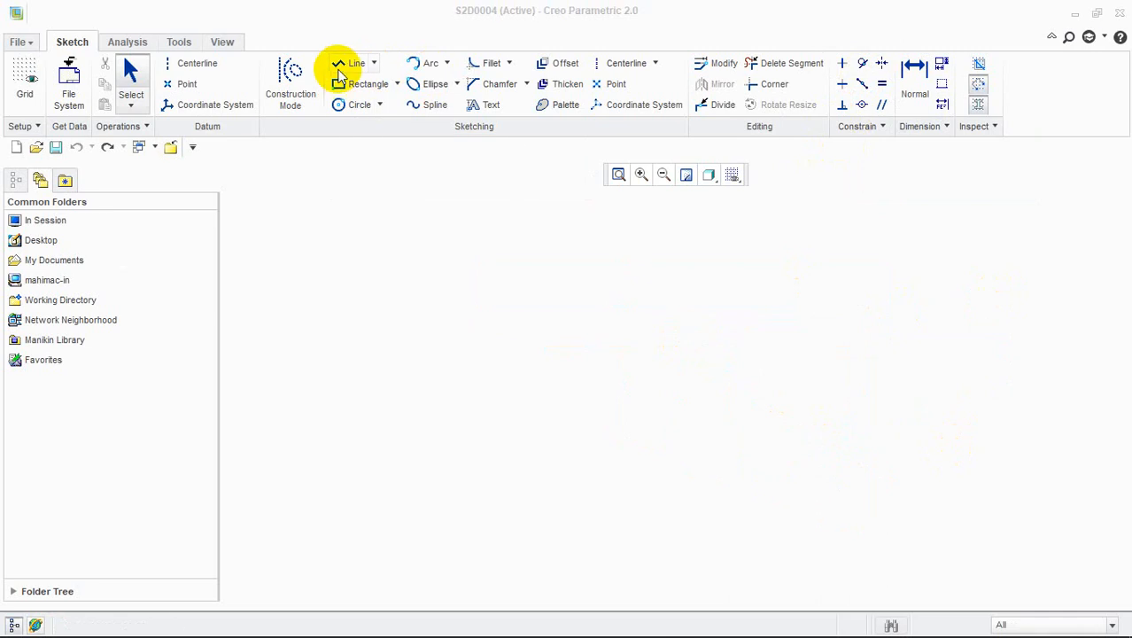
{"action": "left_click", "coordinate": [346, 65]}
{"action": "left_click", "coordinate": [399, 307]}
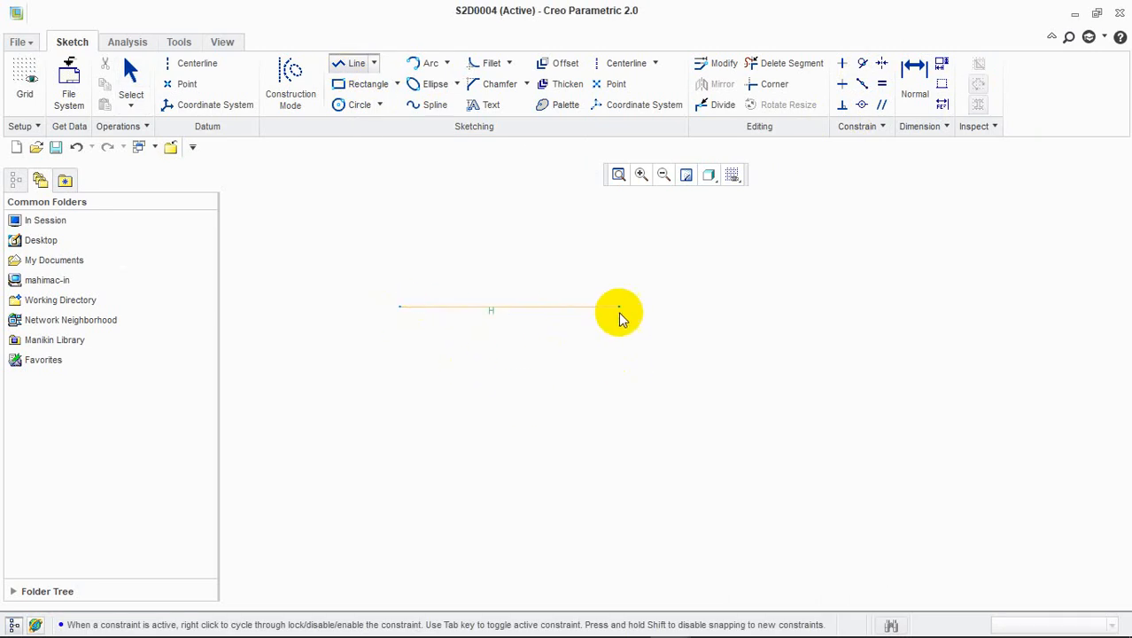
{"action": "left_click", "coordinate": [652, 306]}
{"action": "middle_click", "coordinate": [748, 341]}
Sketch two separate rising lines below the horizontal line, at about 37.29° and 10.94° to it
{"action": "left_click", "coordinate": [823, 306]}
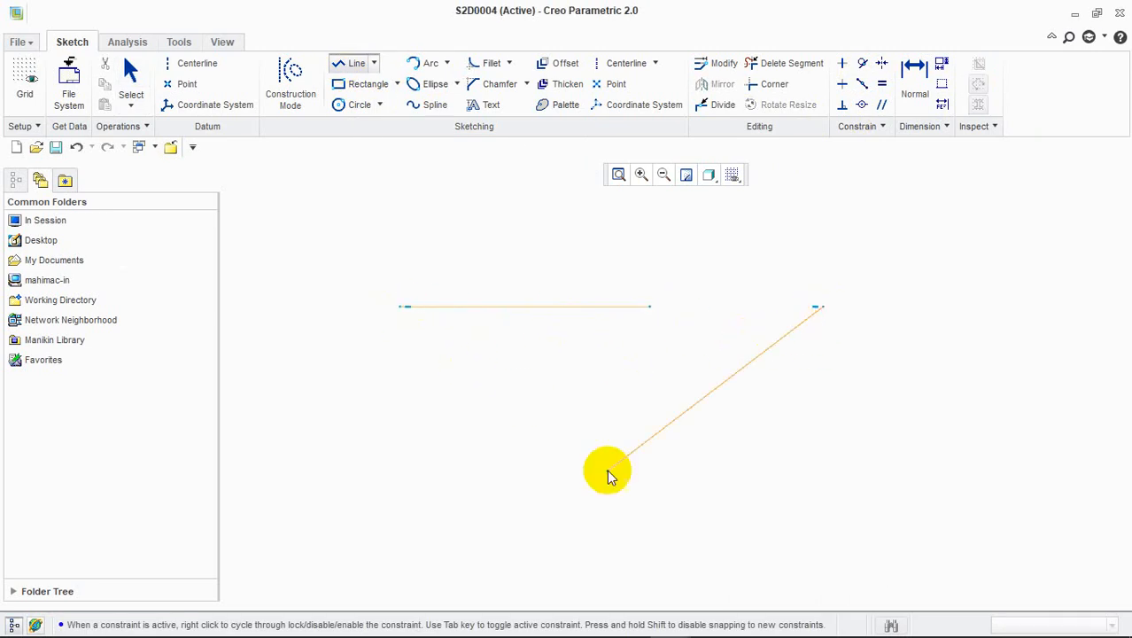
{"action": "left_click", "coordinate": [607, 470]}
{"action": "middle_click", "coordinate": [608, 470]}
{"action": "left_click", "coordinate": [431, 423]}
{"action": "left_click", "coordinate": [681, 377]}
{"action": "middle_click", "coordinate": [707, 324]}
Sketch a second horizontal line about 6.68 long above the first one, and a steep falling line at the far right
{"action": "left_click", "coordinate": [425, 235]}
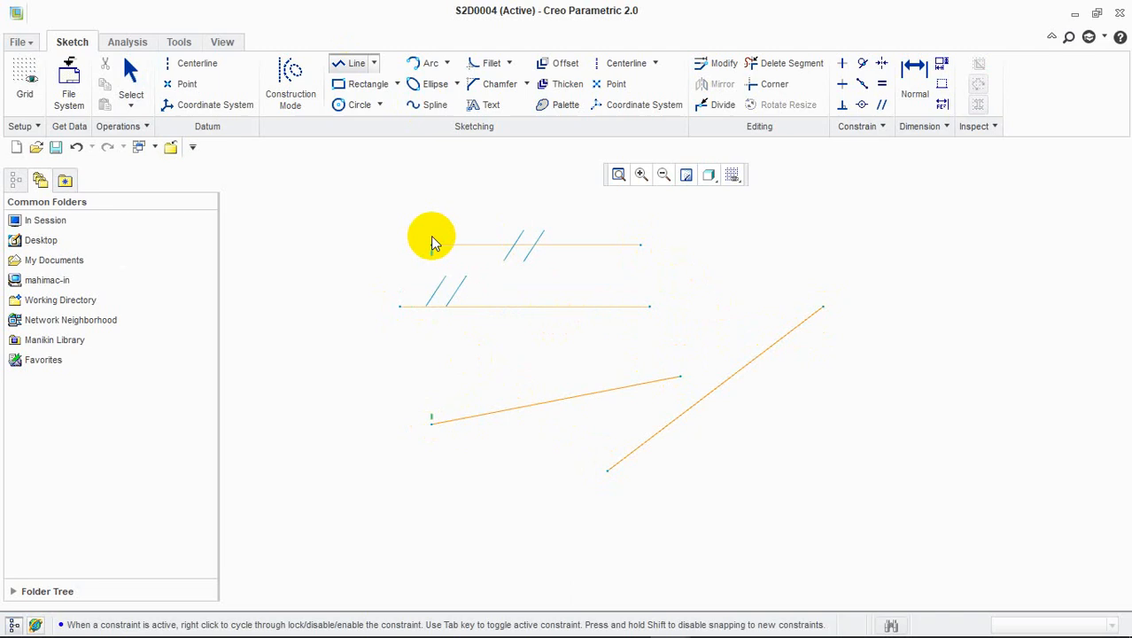
{"action": "left_click", "coordinate": [613, 235]}
{"action": "middle_click", "coordinate": [902, 397]}
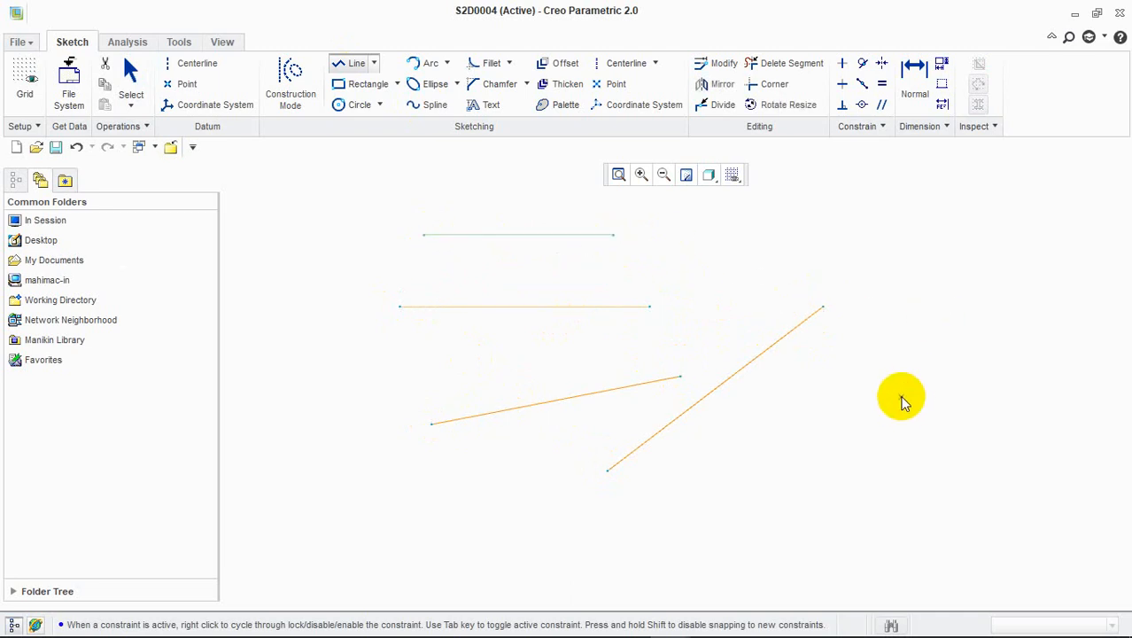
{"action": "left_click", "coordinate": [891, 376]}
{"action": "left_click", "coordinate": [824, 241]}
{"action": "middle_click", "coordinate": [868, 284]}
{"action": "middle_click", "coordinate": [868, 283]}
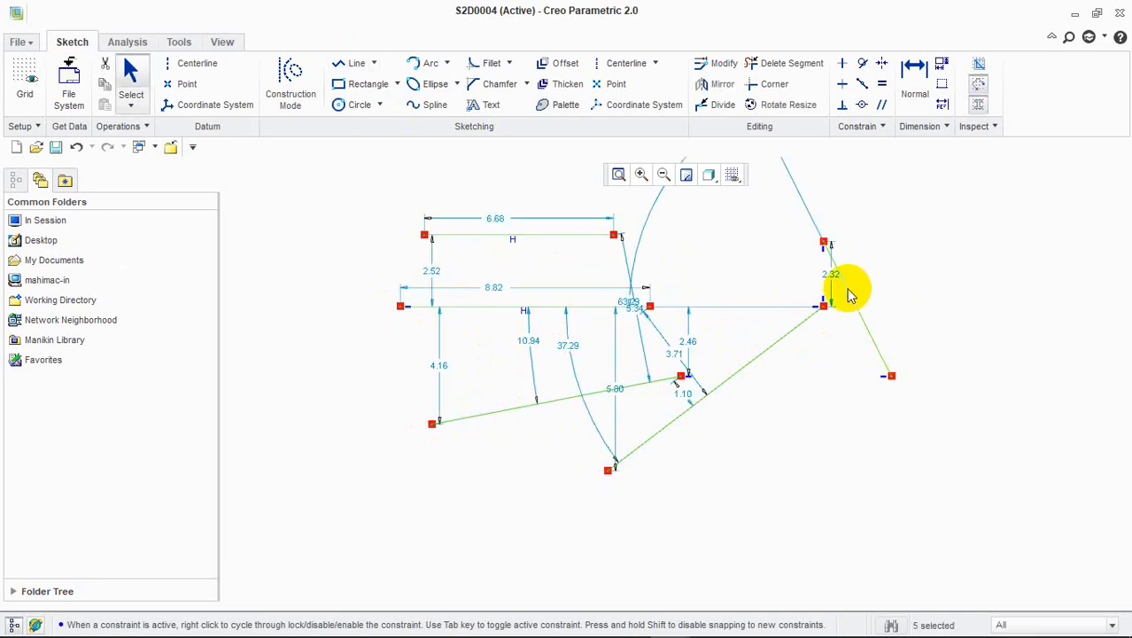
Apply the Coincident constraint to make the upper horizontal line collinear with the lower one
{"action": "left_click", "coordinate": [862, 104]}
{"action": "left_click", "coordinate": [592, 307]}
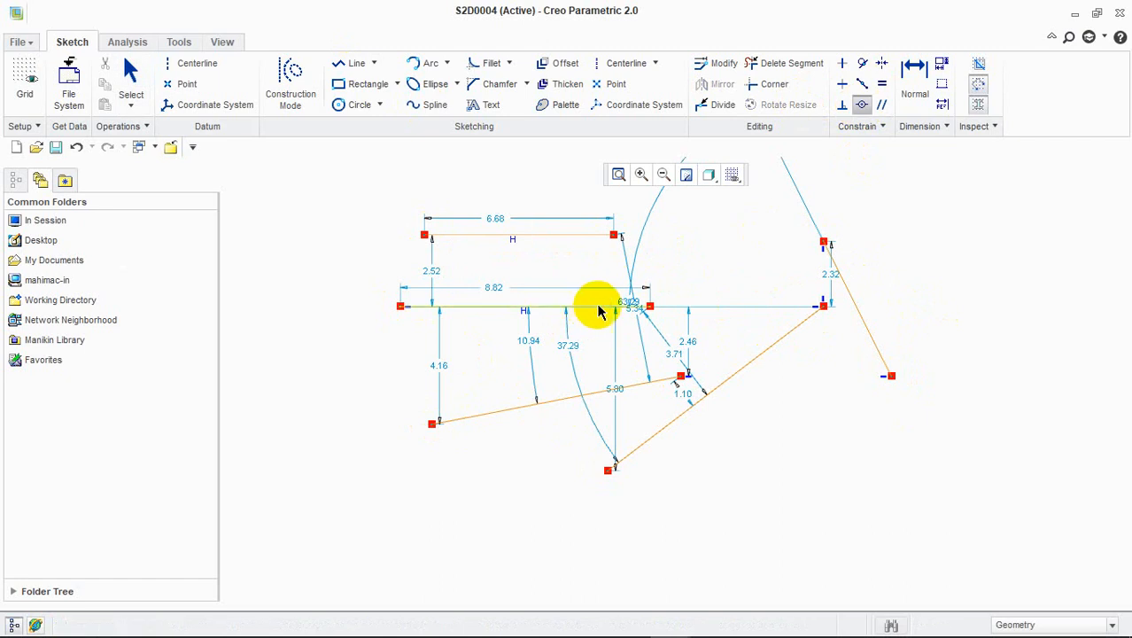
{"action": "left_click", "coordinate": [549, 239]}
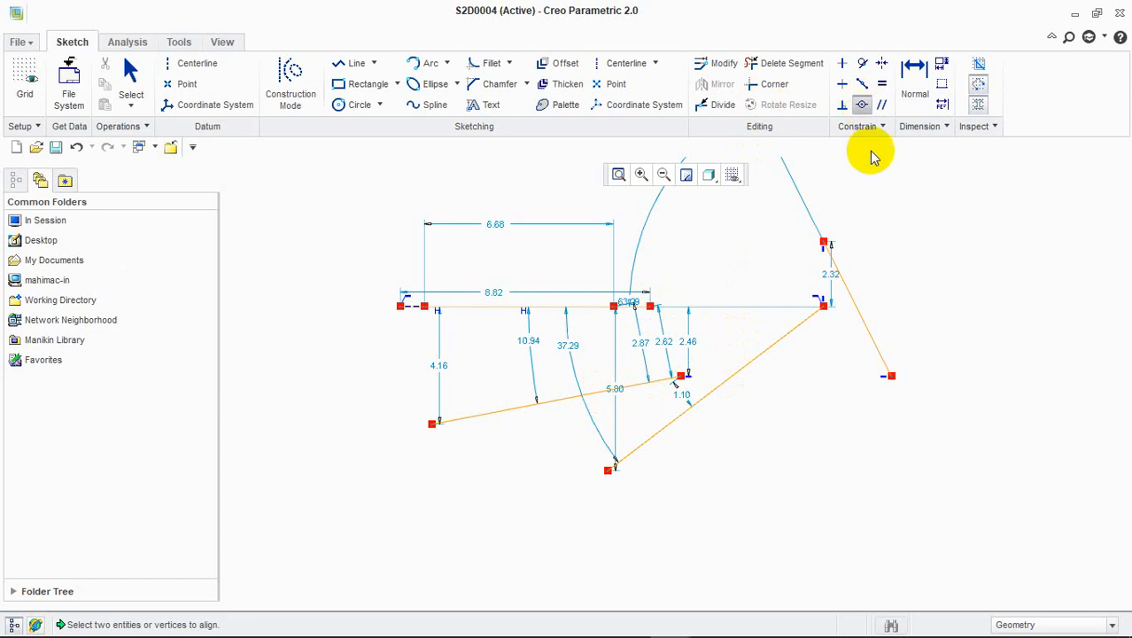
Apply the Coincident constraint to make the two rising lines collinear, and inspect their alignment up close
{"action": "left_click", "coordinate": [557, 404]}
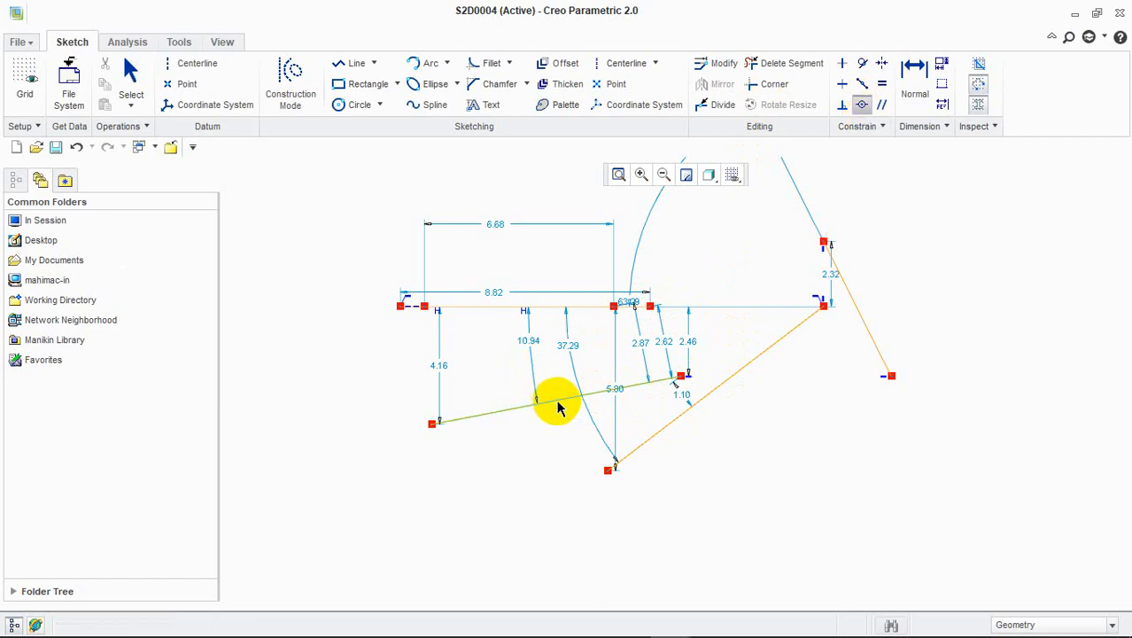
{"action": "left_click", "coordinate": [674, 419]}
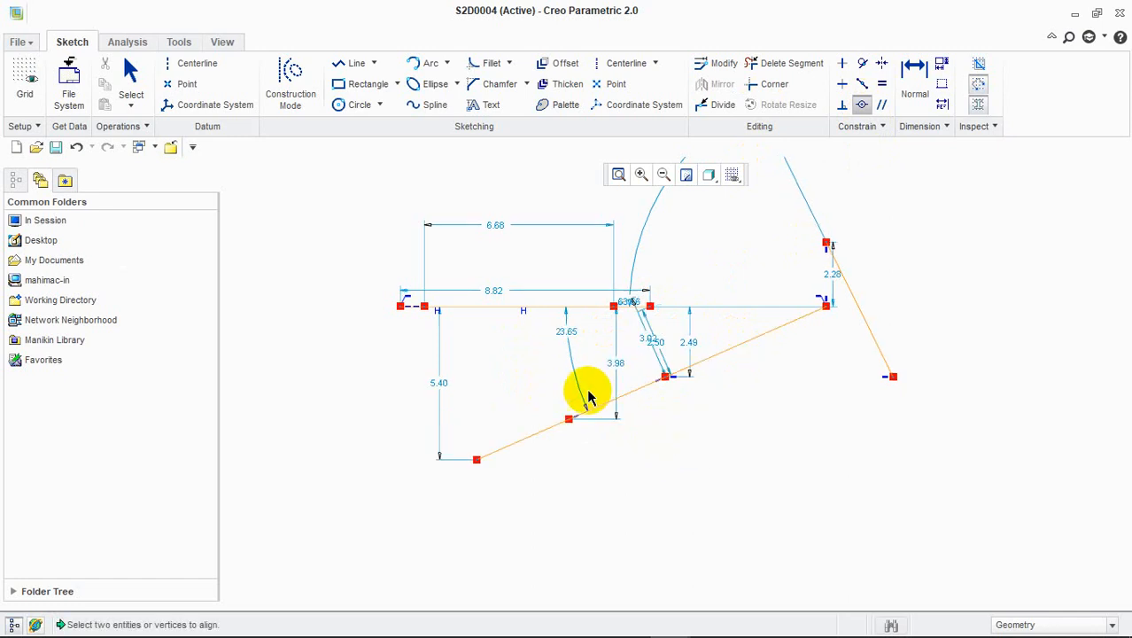
{"action": "scroll", "coordinate": [661, 381], "scroll_direction": "up", "scroll_amount": 3}
{"action": "scroll", "coordinate": [661, 381], "scroll_direction": "down", "scroll_amount": 3}
{"action": "scroll", "coordinate": [661, 381], "scroll_direction": "down", "scroll_amount": 4}
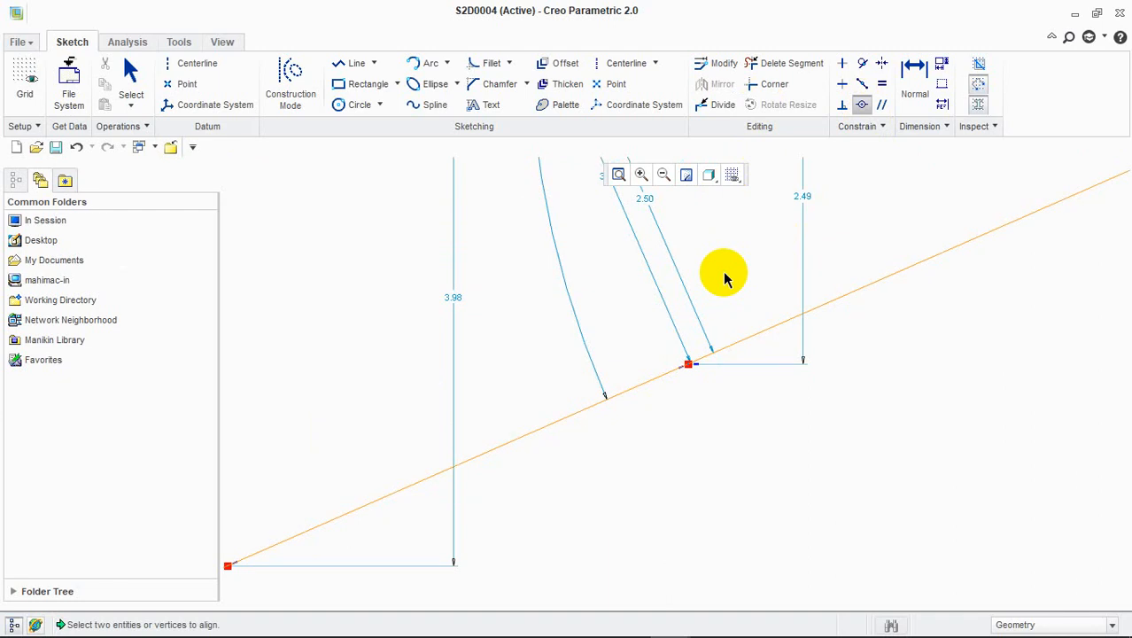
Draw a vertical datum centerline and sketch a rectangle about 2.11 by 1.59 across it, with its left side about 0.53 from the centerline
{"action": "left_click", "coordinate": [881, 73]}
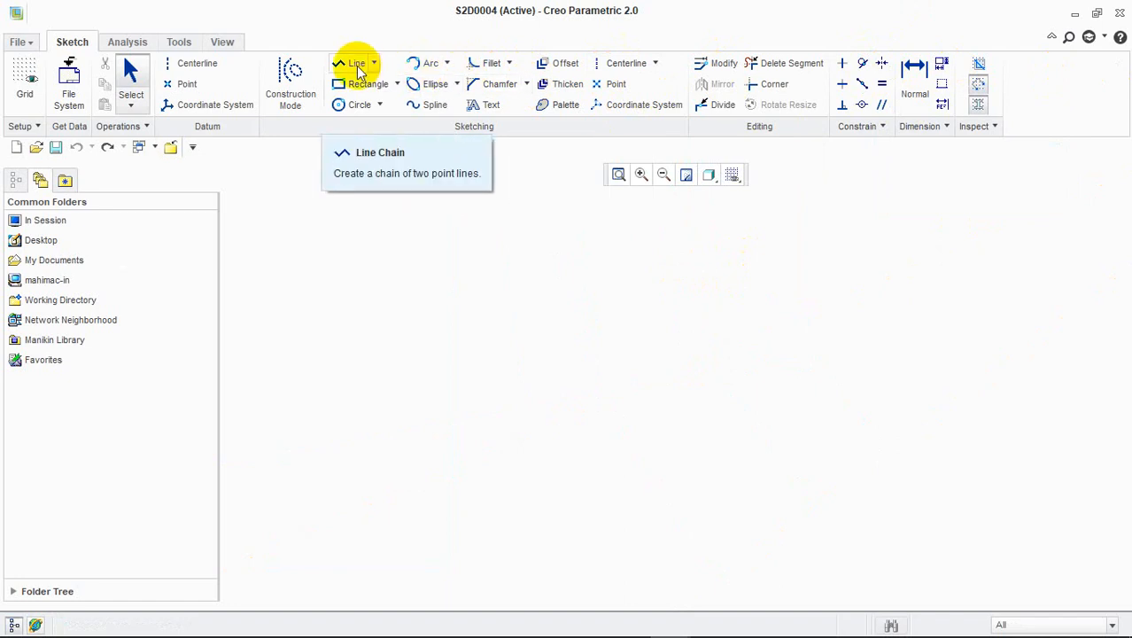
{"action": "left_click", "coordinate": [197, 64]}
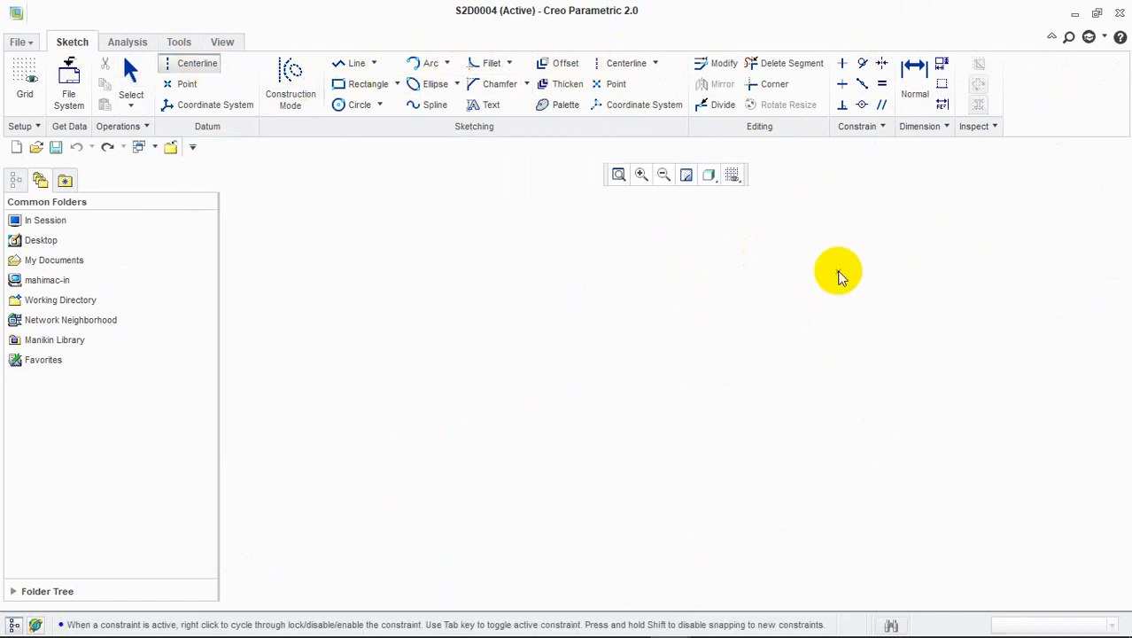
{"action": "left_click", "coordinate": [693, 237]}
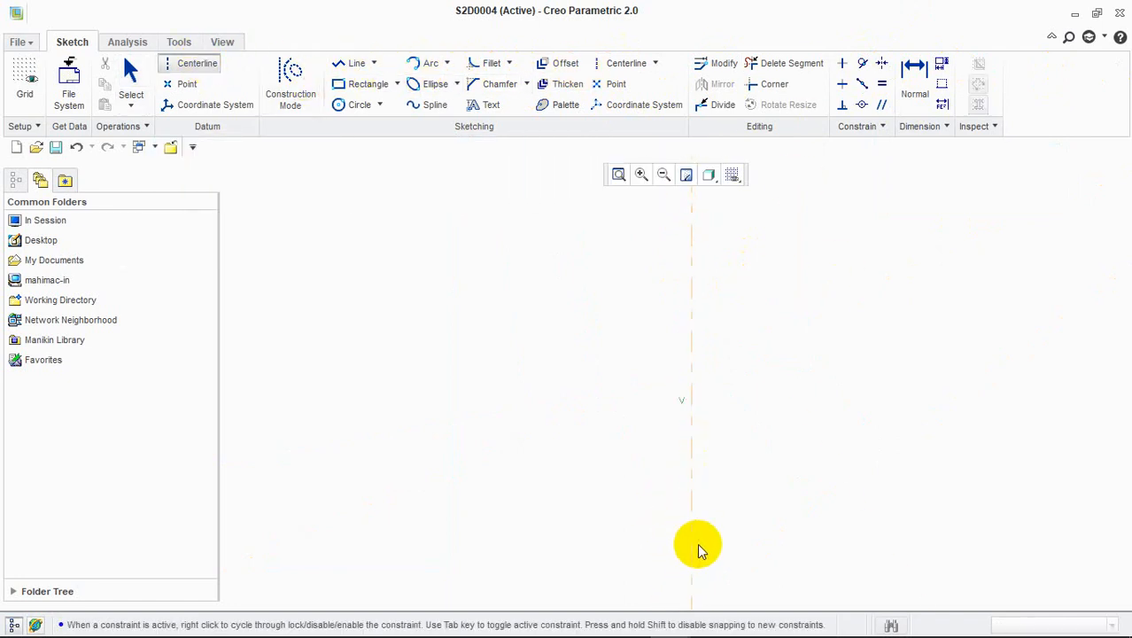
{"action": "left_click", "coordinate": [688, 546]}
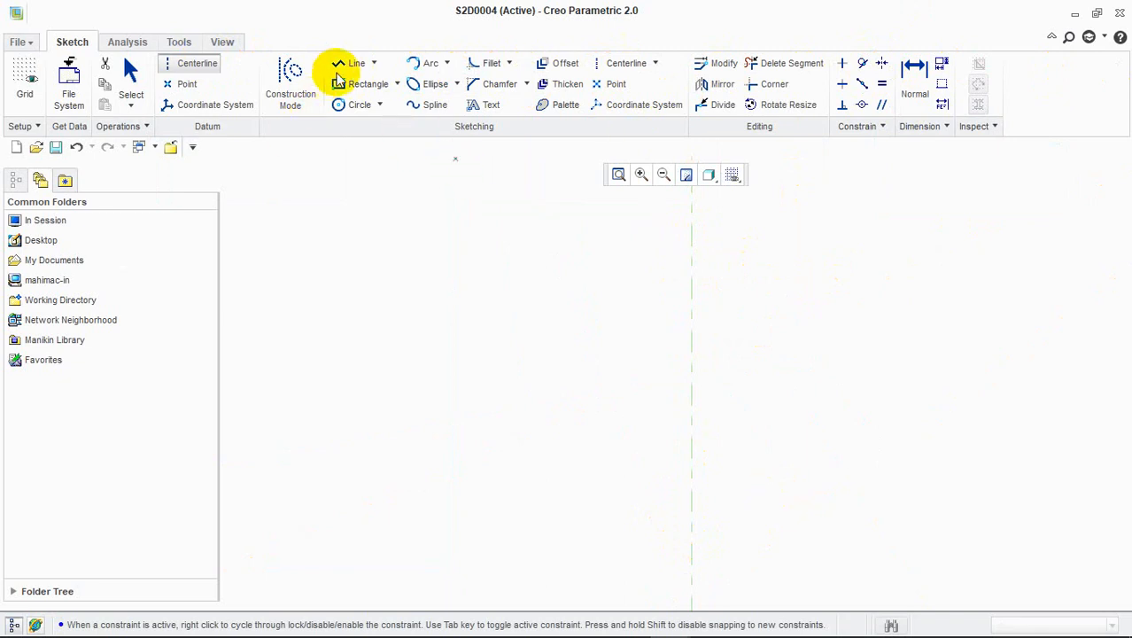
{"action": "left_click", "coordinate": [359, 89]}
{"action": "left_click", "coordinate": [619, 268]}
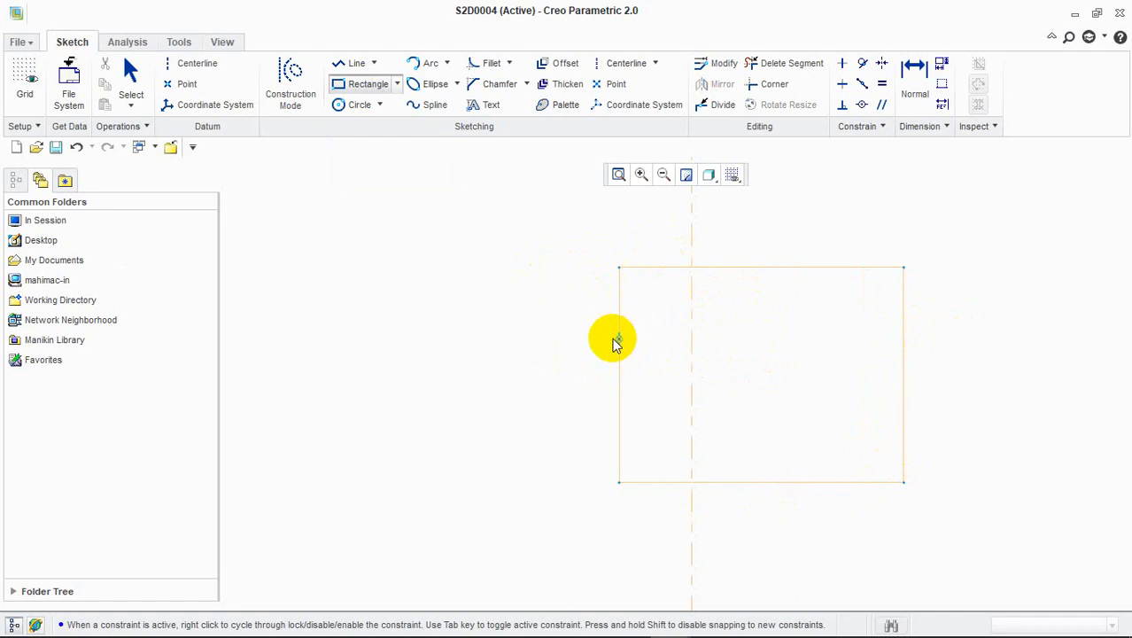
Try to apply the Symmetric constraint to the rectangle's two vertical sides about the centerline
{"action": "left_click", "coordinate": [882, 64]}
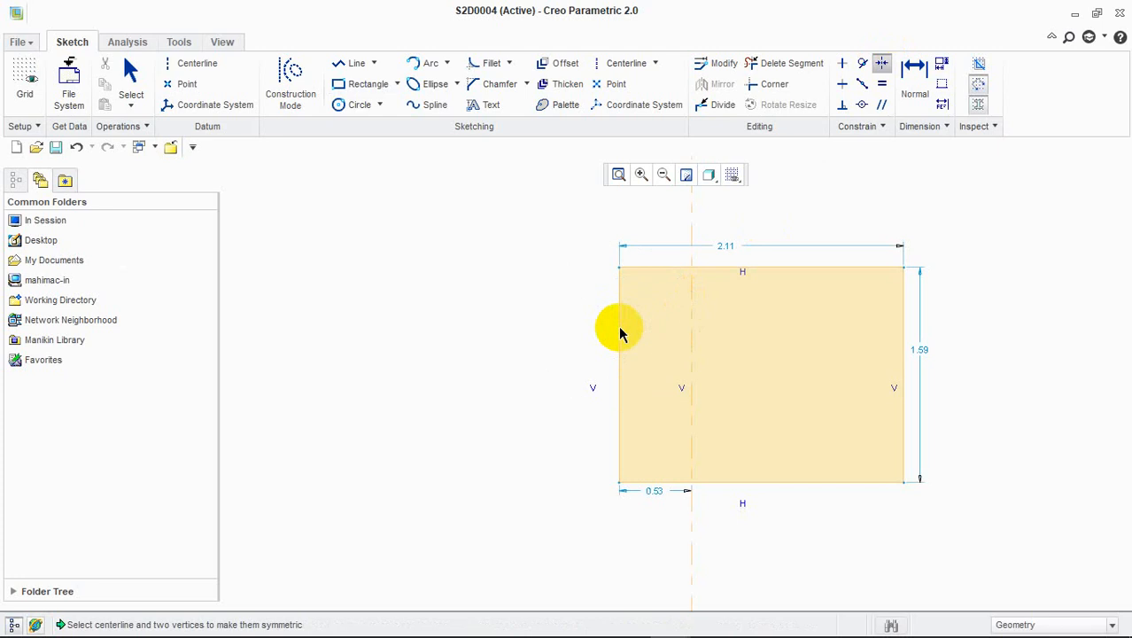
{"action": "left_click", "coordinate": [902, 321]}
{"action": "left_click", "coordinate": [693, 298]}
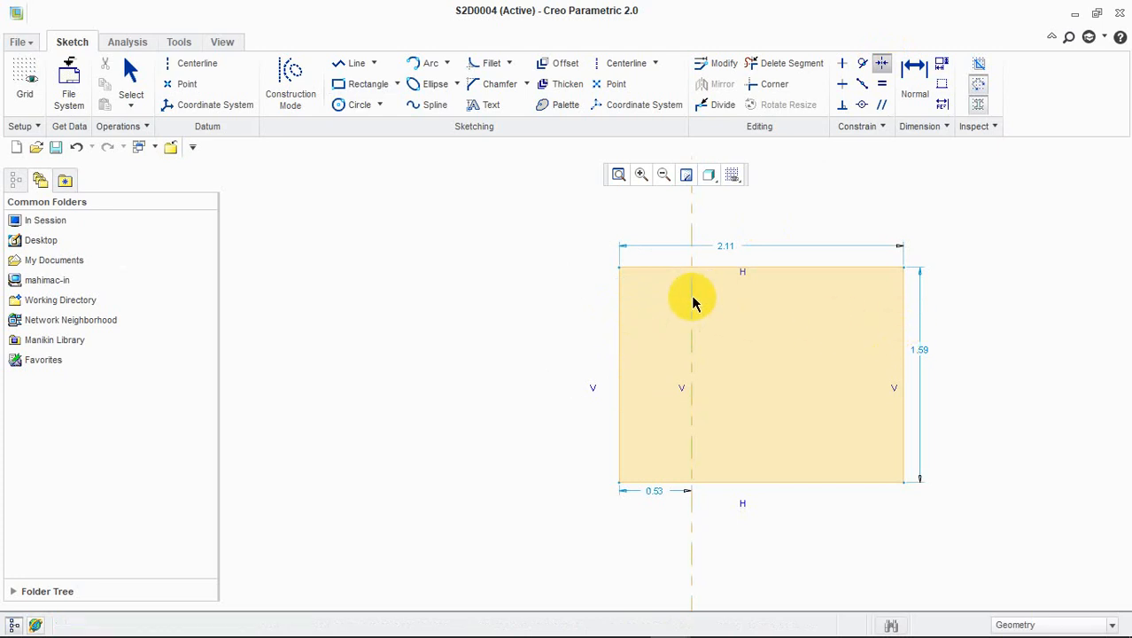
Apply the Symmetric constraint to the rectangle's two upper corner points about the vertical centerline
{"action": "left_click", "coordinate": [881, 63]}
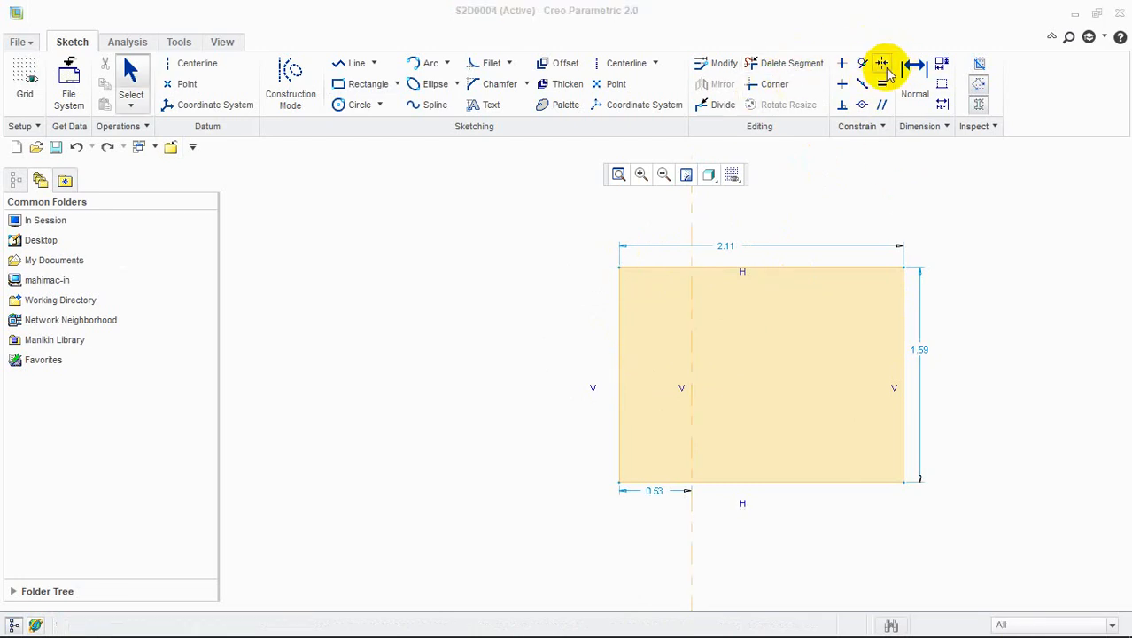
{"action": "left_click", "coordinate": [887, 68]}
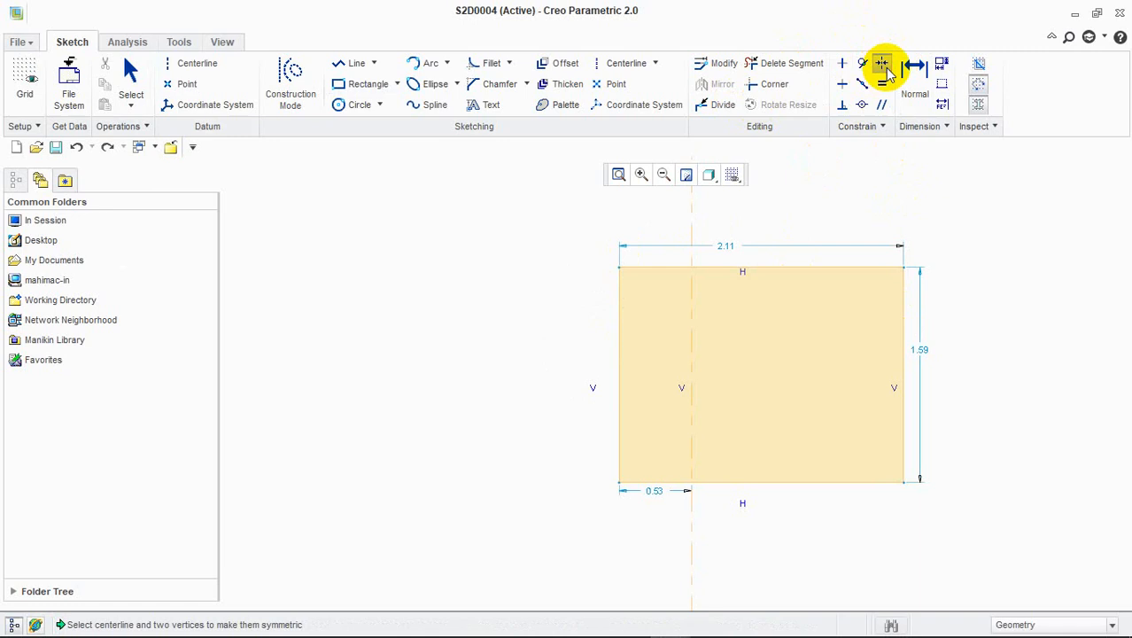
{"action": "left_click", "coordinate": [621, 269]}
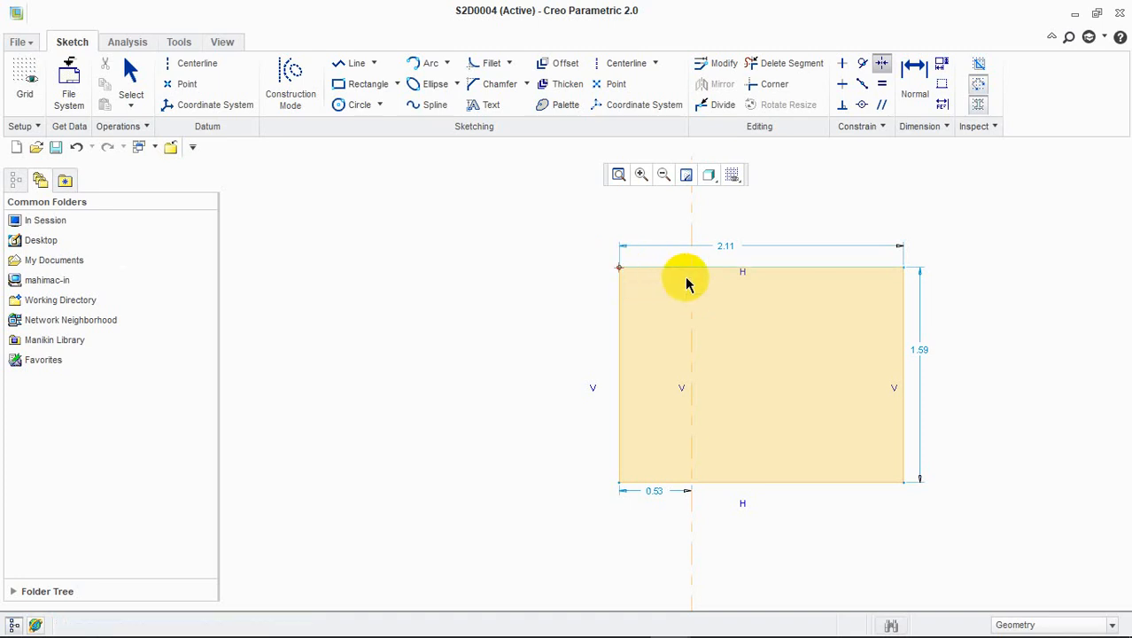
{"action": "left_click", "coordinate": [903, 268]}
{"action": "left_click", "coordinate": [692, 226]}
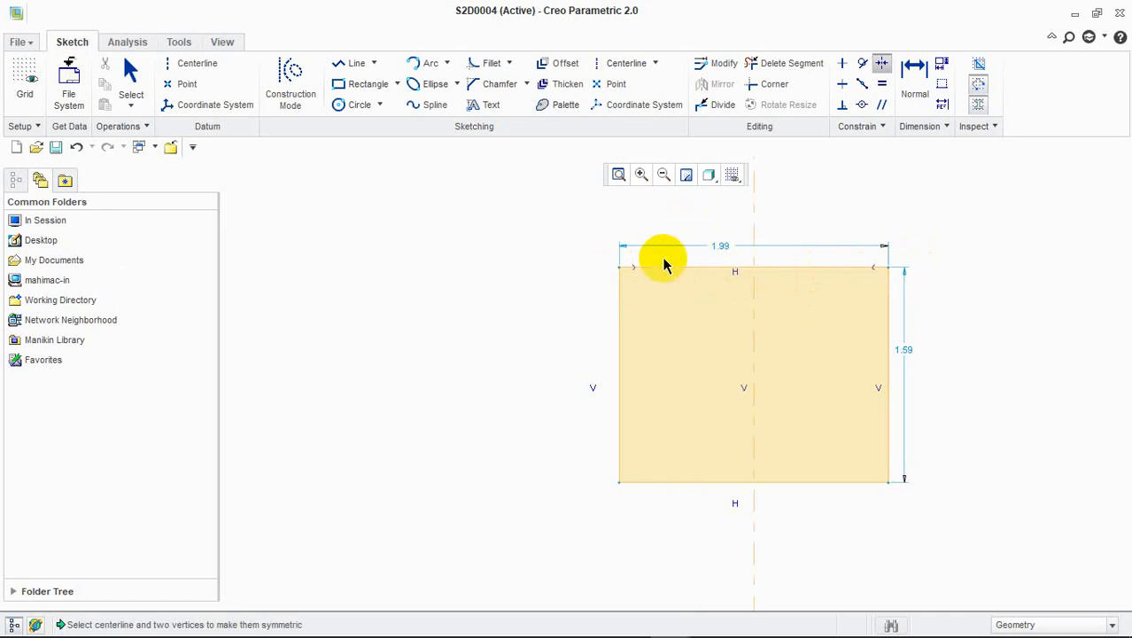
Set the rectangle's width dimension to 20
{"action": "double_click", "coordinate": [720, 247]}
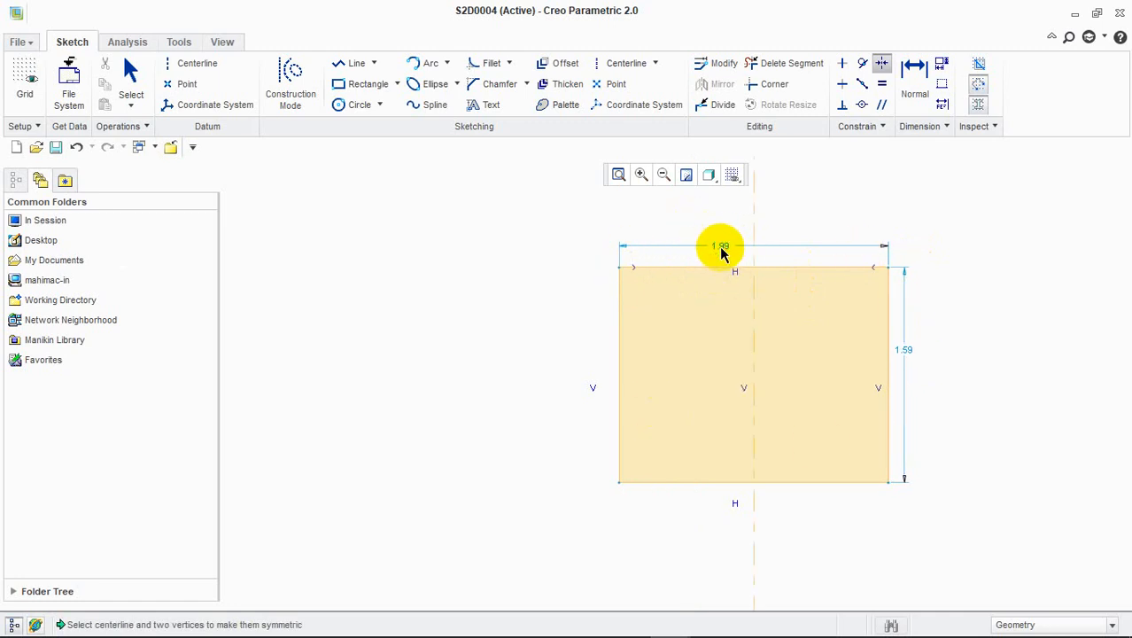
{"action": "middle_click", "coordinate": [720, 247]}
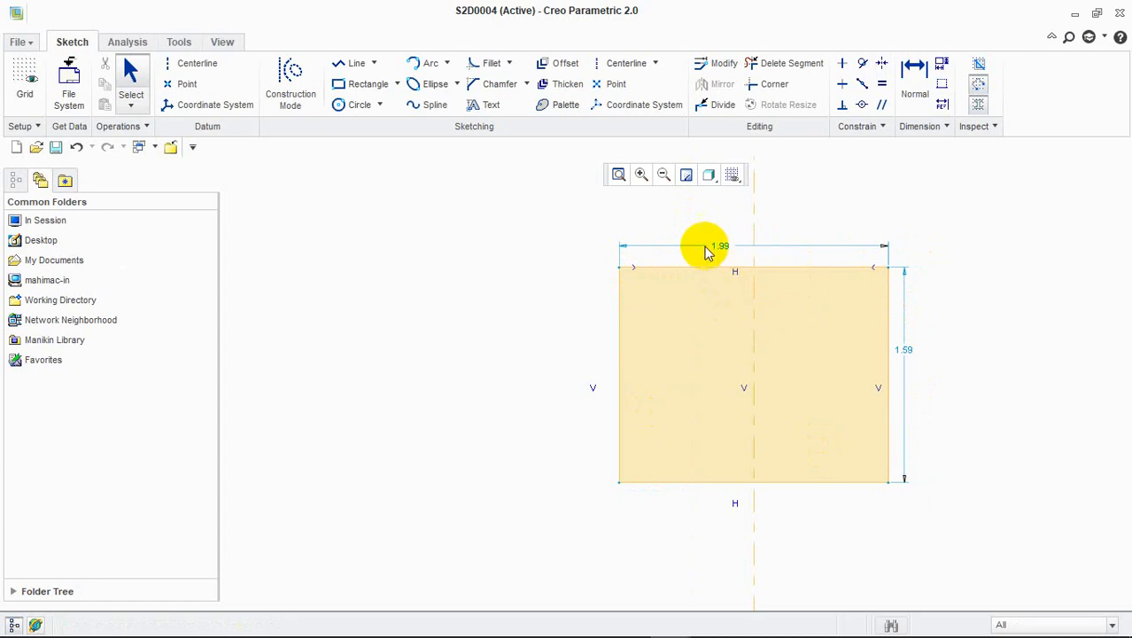
{"action": "left_click", "coordinate": [721, 245]}
{"action": "double_click", "coordinate": [721, 246]}
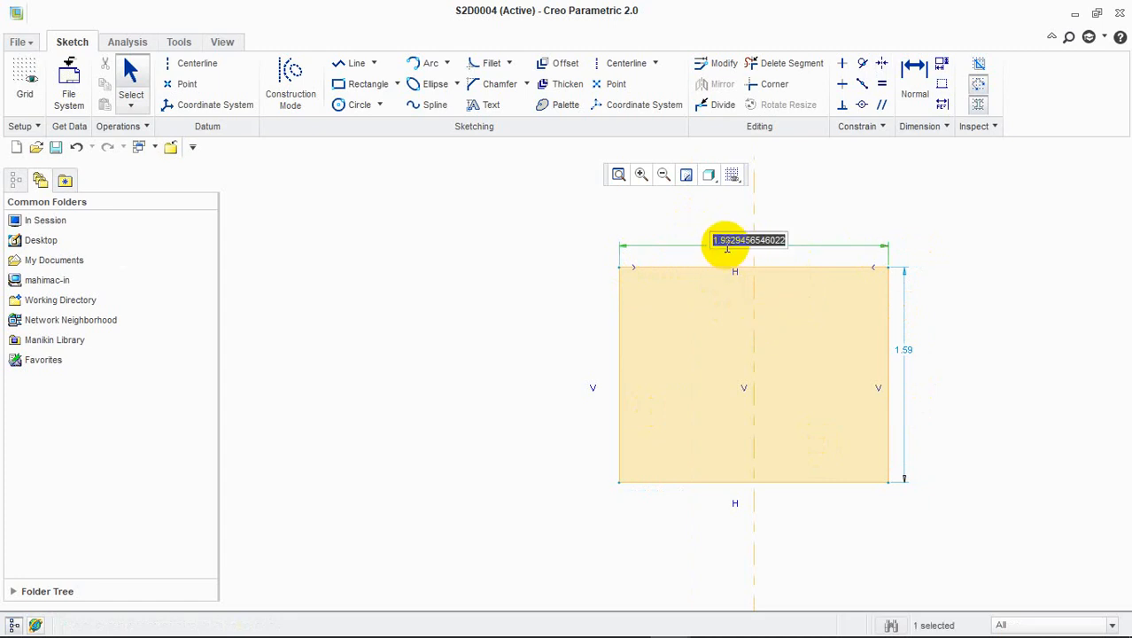
{"action": "type", "text": "440"}
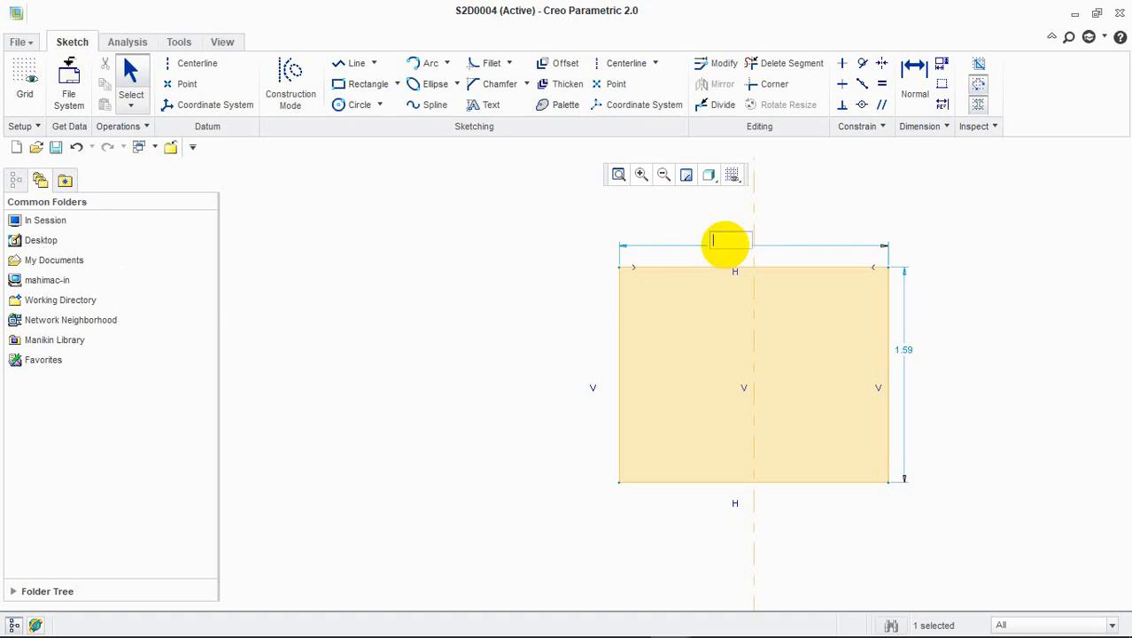
{"action": "key", "text": "Return"}
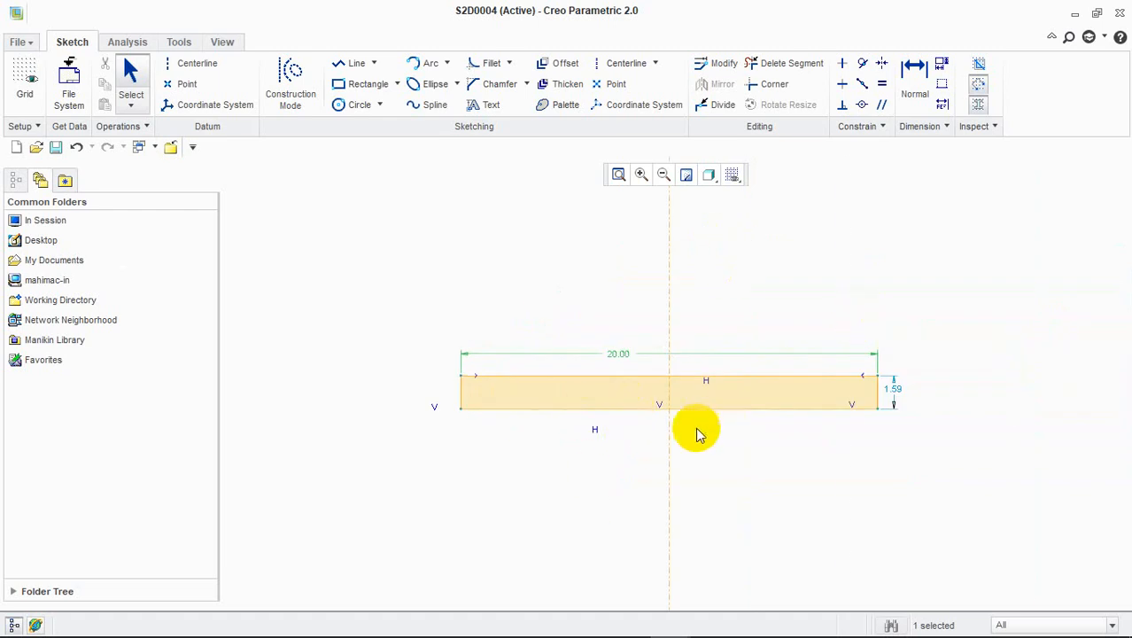
Dimension from the centerline to the rectangle's right side, resolving the conflict by deleting the 20.00 width dimension
{"action": "left_click", "coordinate": [912, 75]}
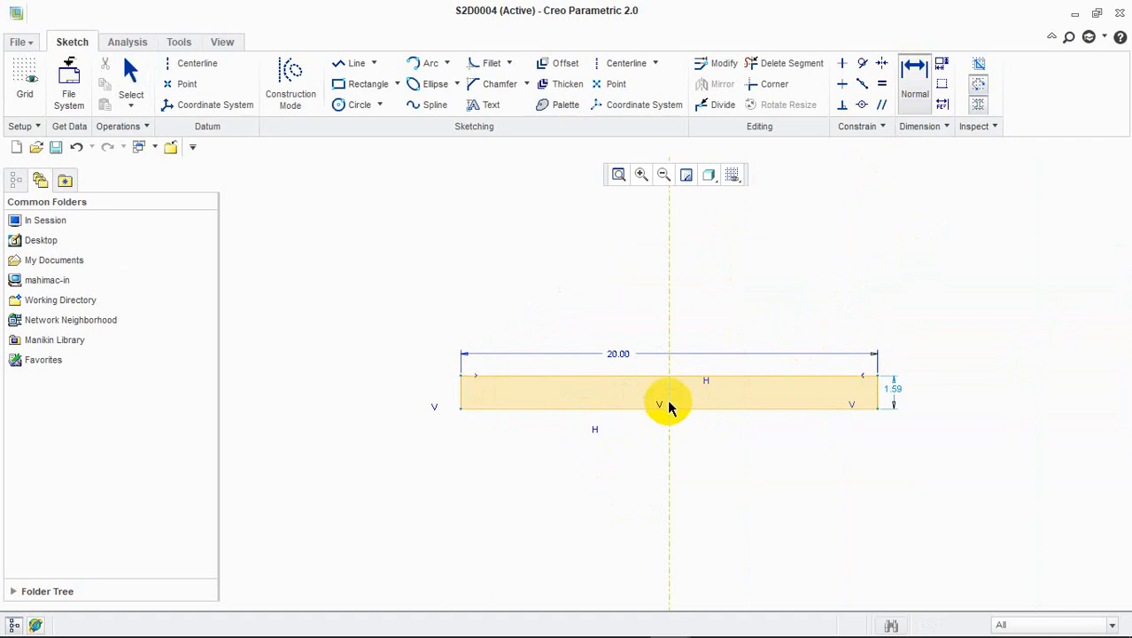
{"action": "left_click", "coordinate": [669, 400]}
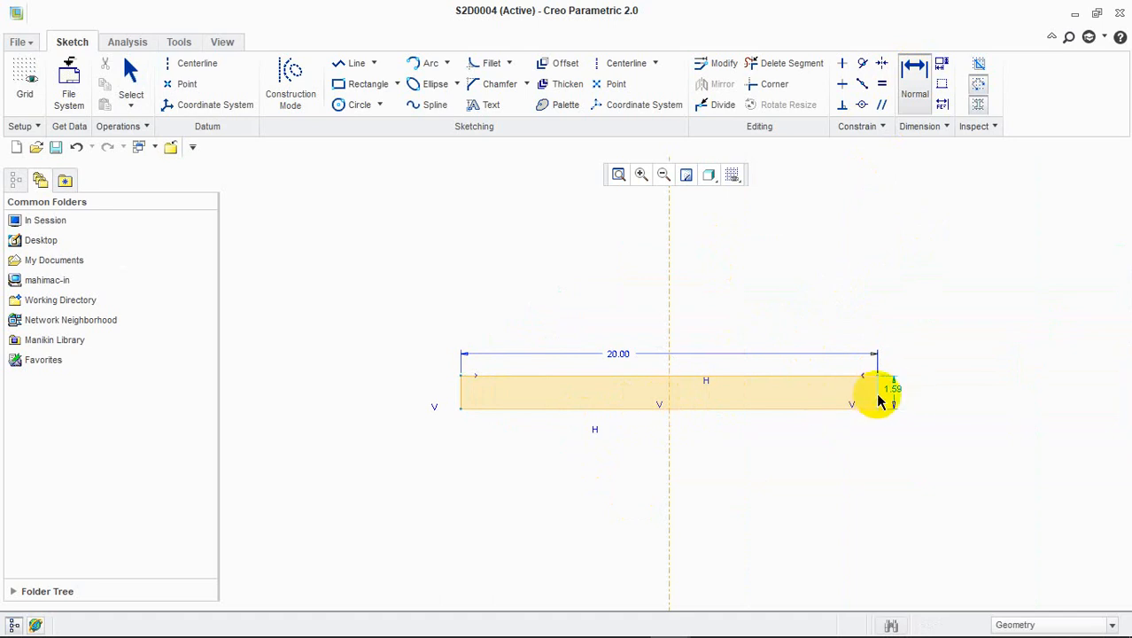
{"action": "middle_click", "coordinate": [880, 399]}
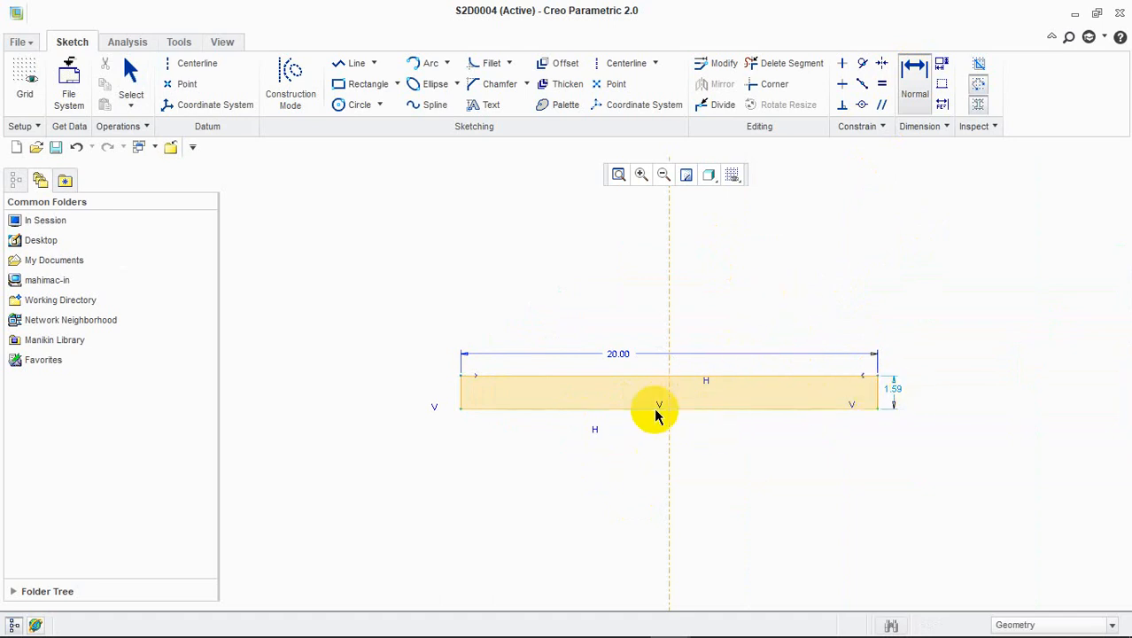
{"action": "left_click", "coordinate": [877, 391]}
{"action": "middle_click", "coordinate": [777, 295]}
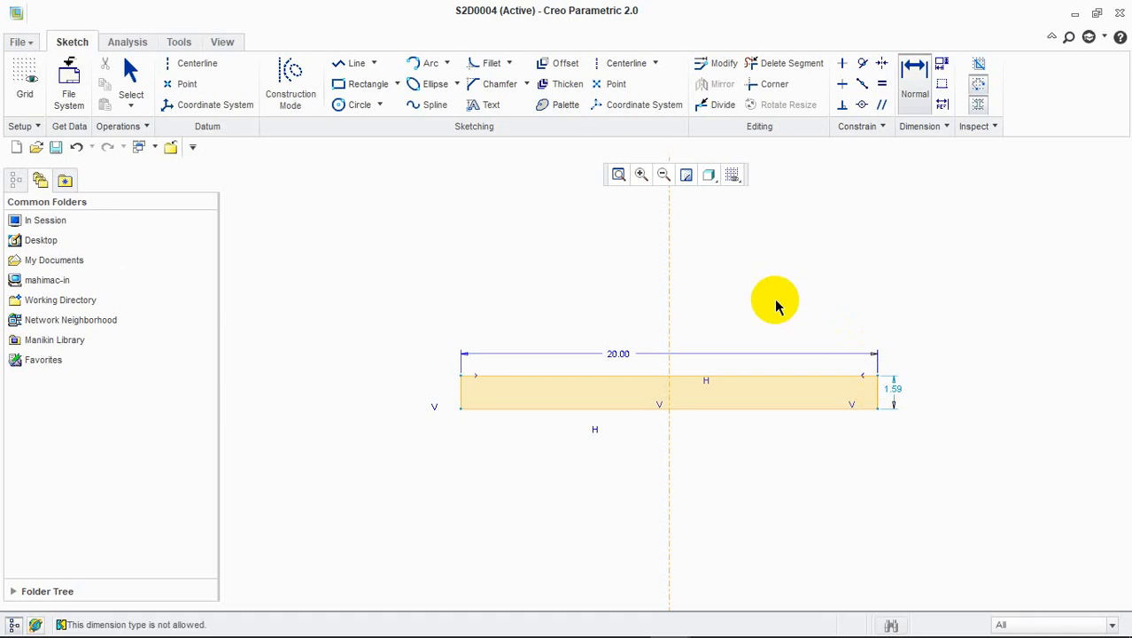
{"action": "left_click", "coordinate": [669, 392]}
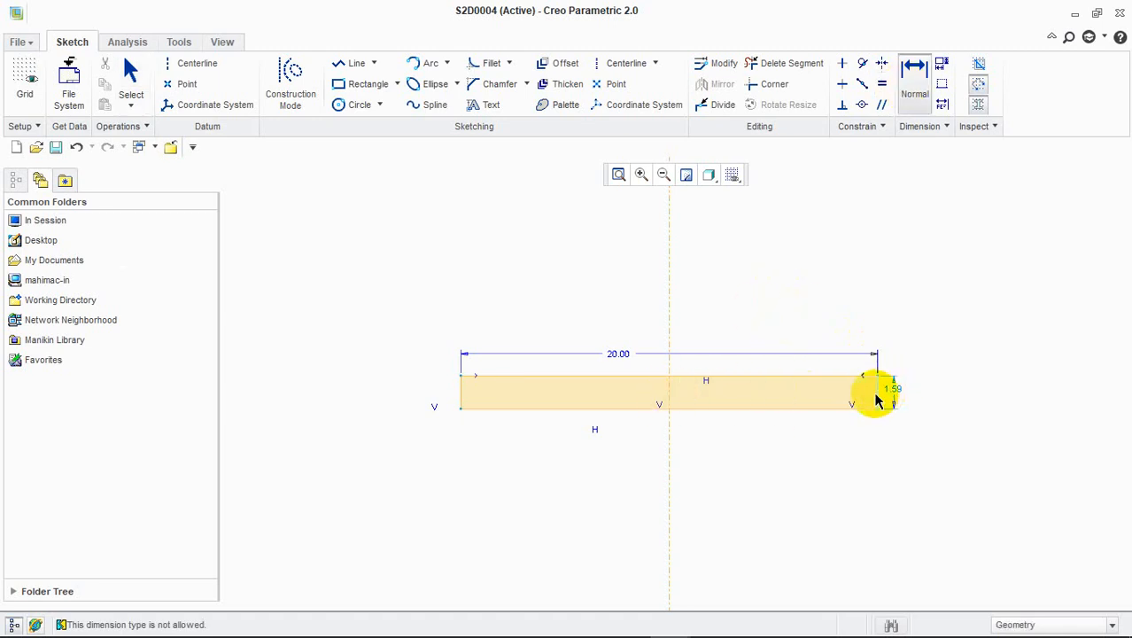
{"action": "left_click", "coordinate": [875, 400]}
{"action": "middle_click", "coordinate": [780, 311]}
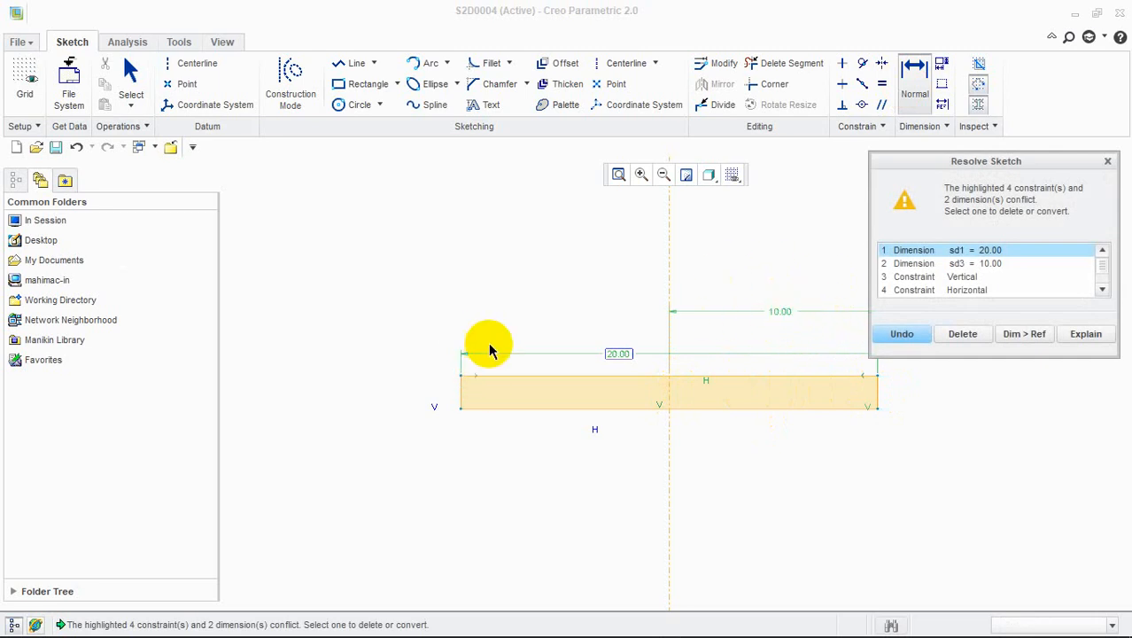
{"action": "left_click", "coordinate": [965, 334]}
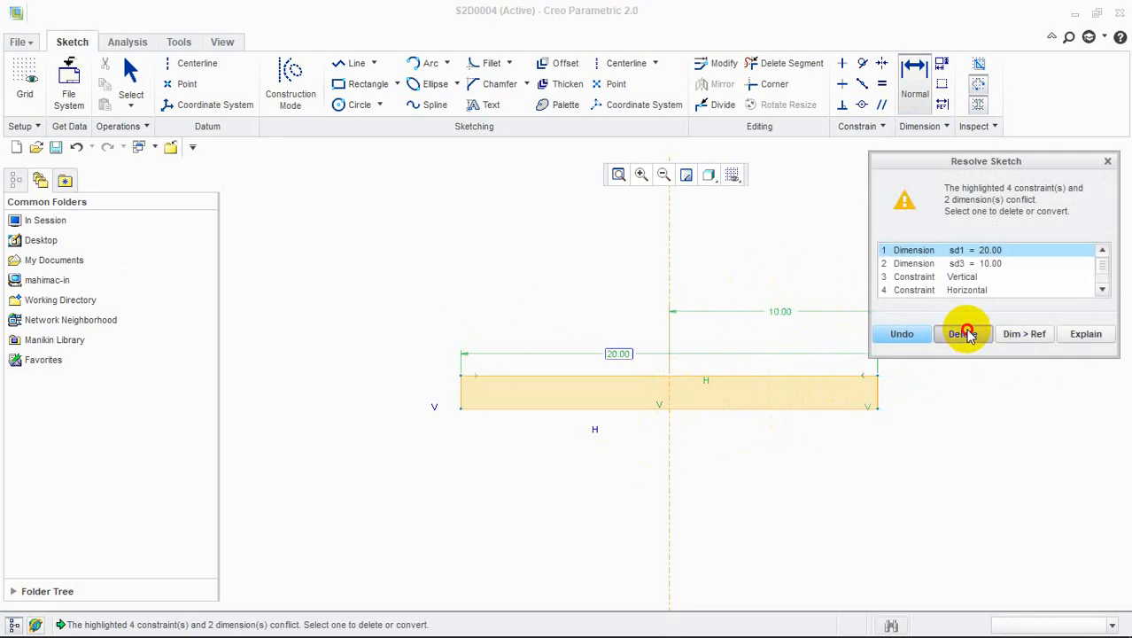
Undo all the edits back to an empty sketch
{"action": "key", "text": "ctrl+z"}
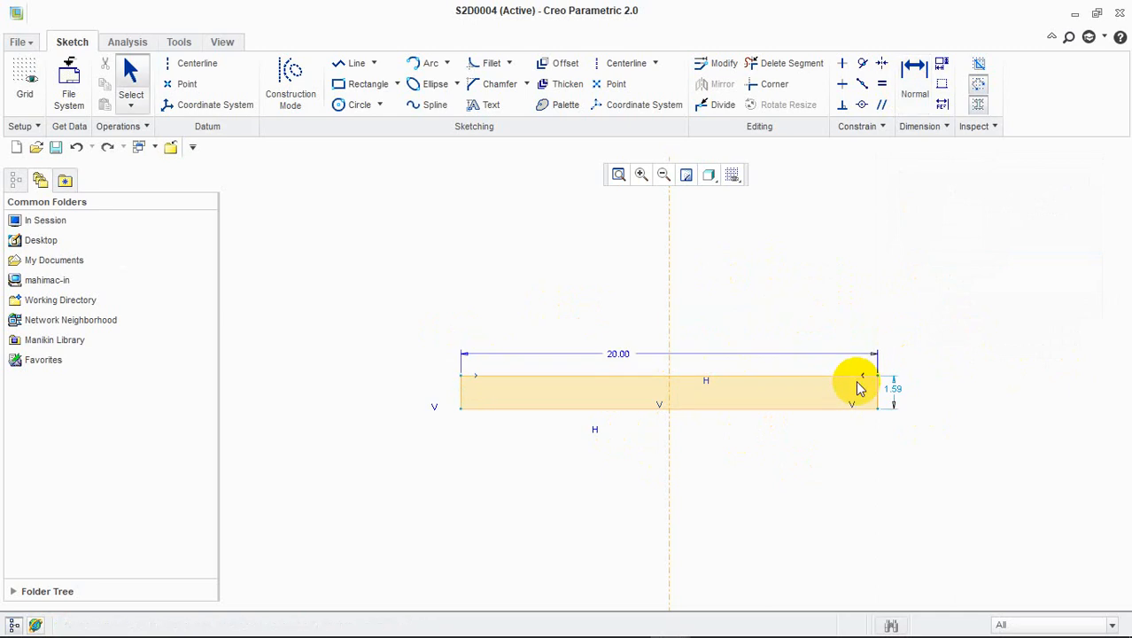
{"action": "key", "text": "ctrl+z"}
{"action": "key", "text": "ctrl+z"}
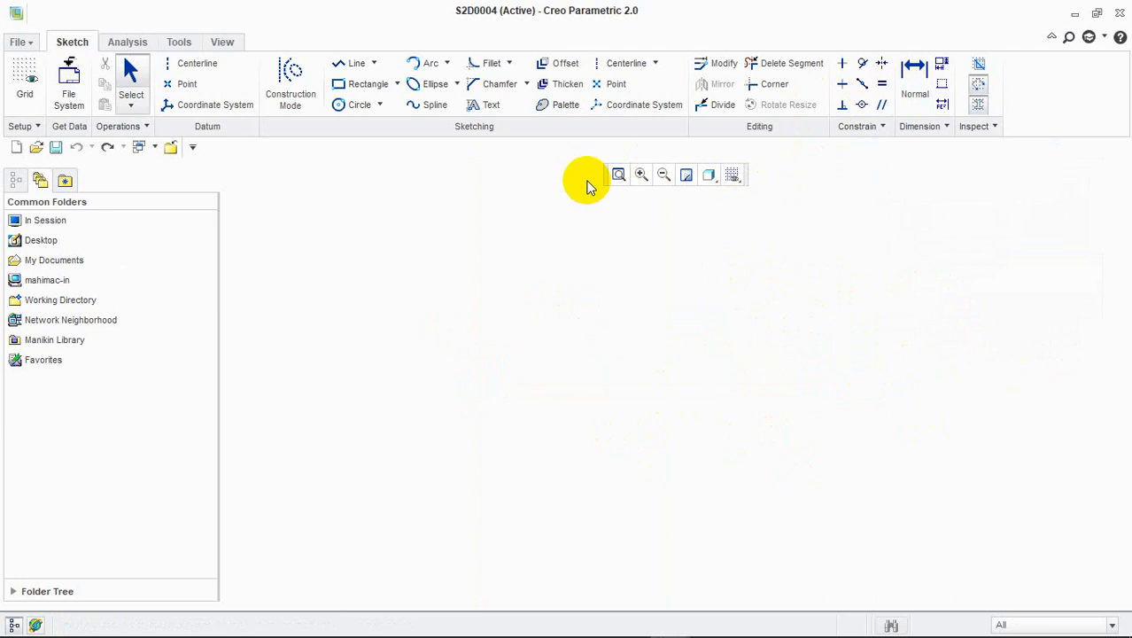
Sketch two separate rising lines one below the other, about 20.38 and 19.44 long, at slightly different angles
{"action": "left_click", "coordinate": [341, 67]}
{"action": "left_click", "coordinate": [390, 404]}
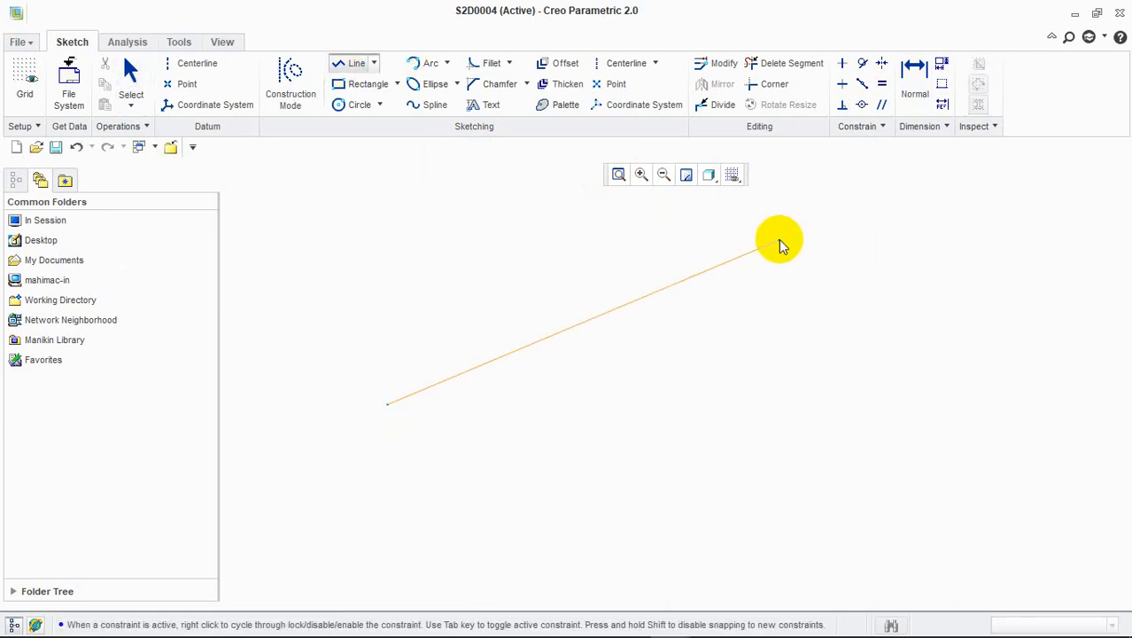
{"action": "left_click", "coordinate": [779, 239]}
{"action": "middle_click", "coordinate": [694, 409]}
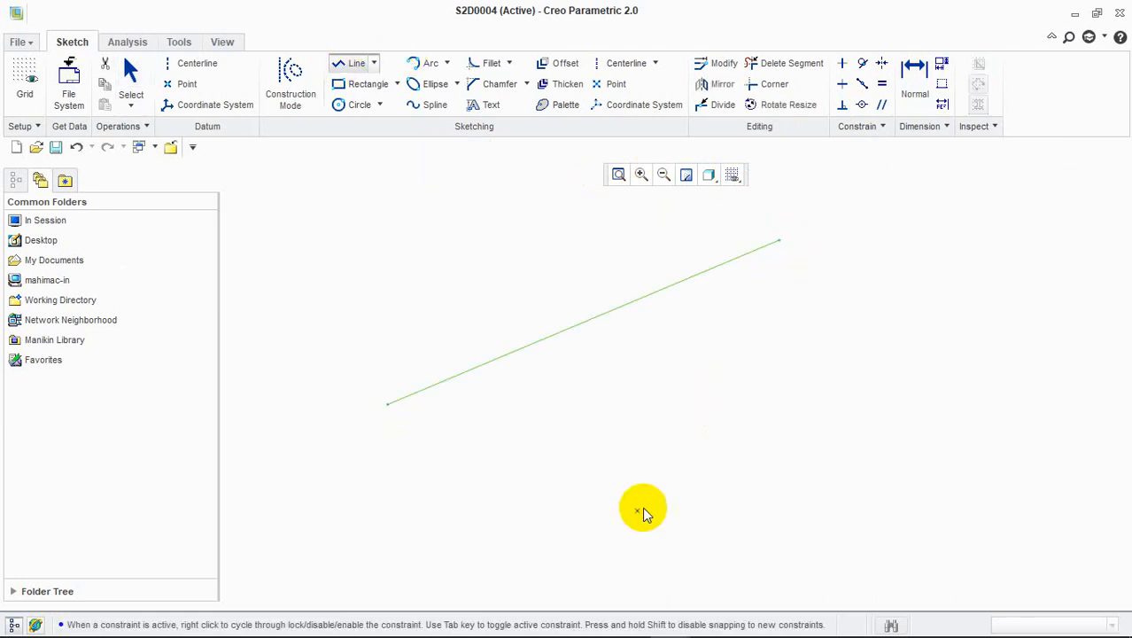
{"action": "left_click", "coordinate": [587, 502]}
{"action": "left_click", "coordinate": [948, 319]}
{"action": "middle_click", "coordinate": [1017, 277]}
{"action": "middle_click", "coordinate": [1017, 278]}
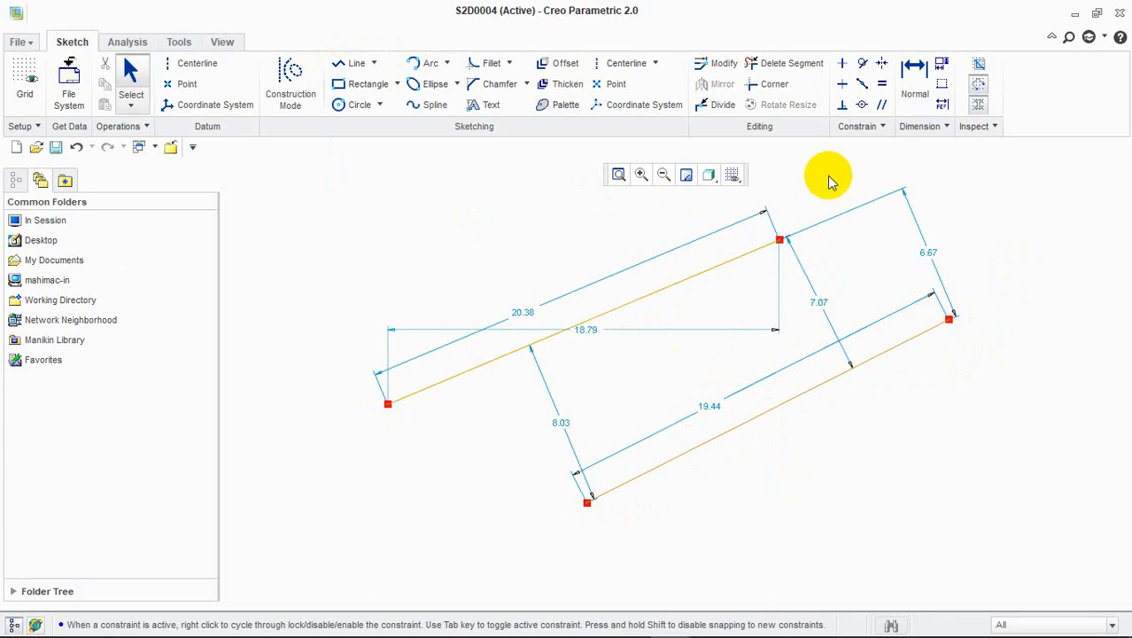
Apply the Parallel constraint to the two rising lines, inspect the constraint symbols up close, and refit the sketch
{"action": "left_click", "coordinate": [882, 106]}
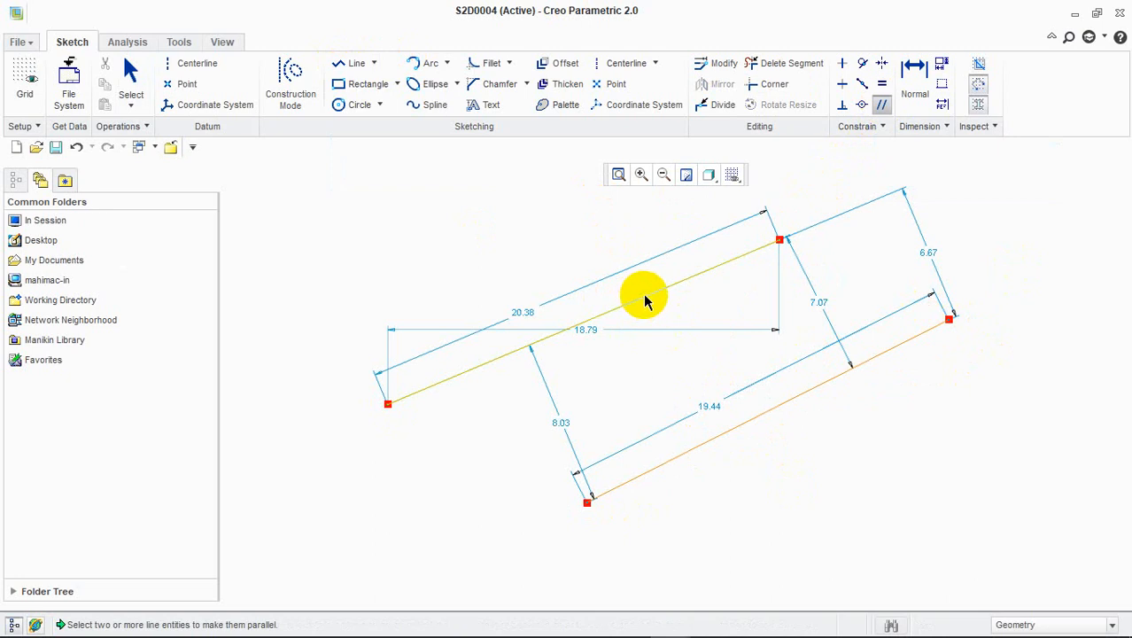
{"action": "left_click", "coordinate": [788, 395]}
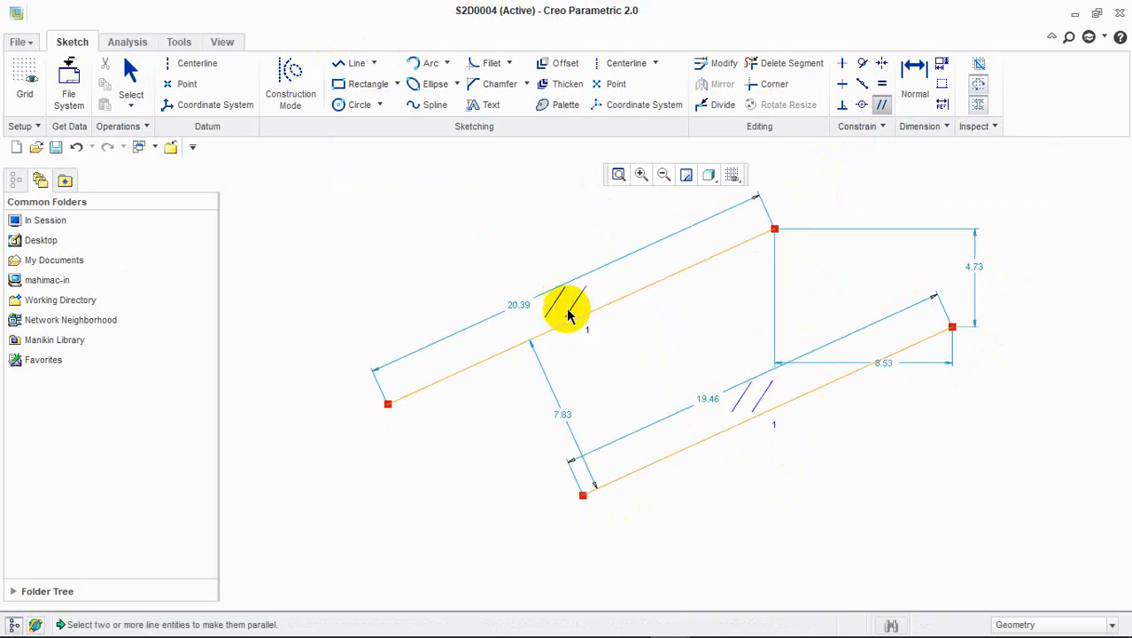
{"action": "scroll", "coordinate": [562, 330], "scroll_direction": "down", "scroll_amount": 4}
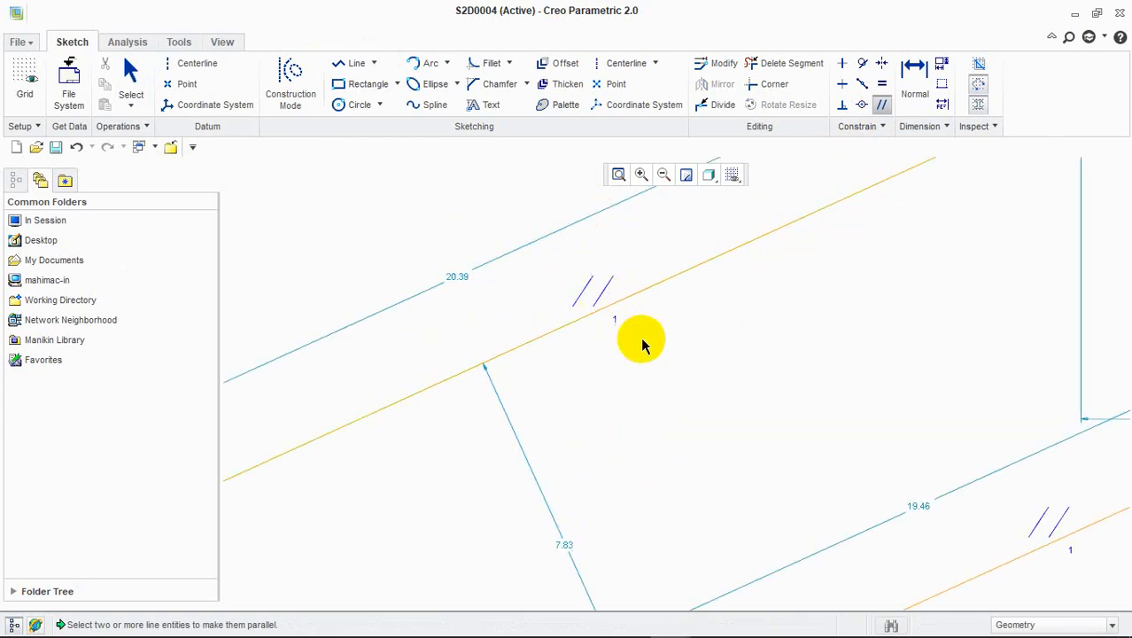
{"action": "scroll", "coordinate": [1087, 513], "scroll_direction": "down", "scroll_amount": 2}
{"action": "scroll", "coordinate": [1063, 553], "scroll_direction": "up", "scroll_amount": 4}
{"action": "scroll", "coordinate": [962, 488], "scroll_direction": "up", "scroll_amount": 2}
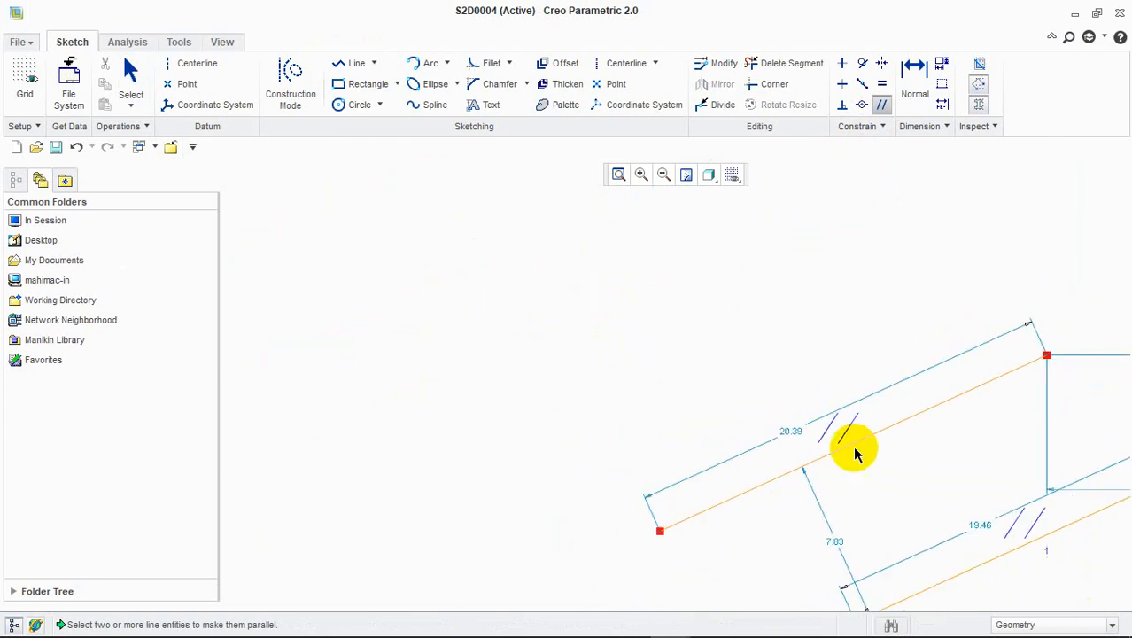
{"action": "left_click", "coordinate": [618, 174]}
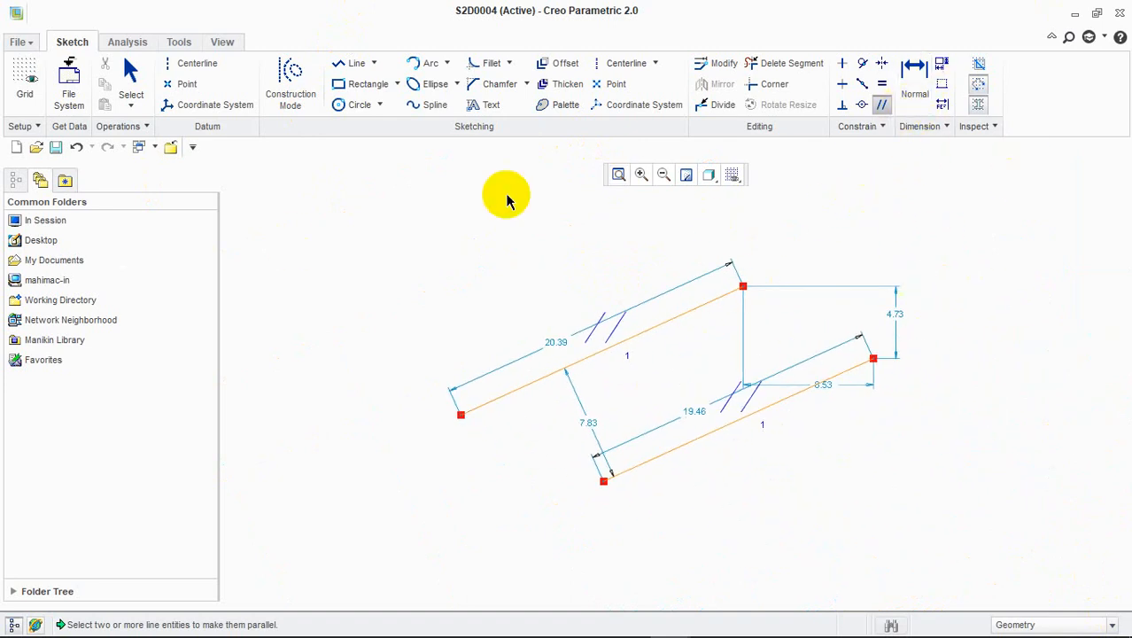
Sketch a zigzag chain of four connected lines, about 14.14, 11.38, 9.73 and 8.36 long, with the third line crossing the first
{"action": "left_click", "coordinate": [344, 64]}
{"action": "left_click", "coordinate": [300, 292]}
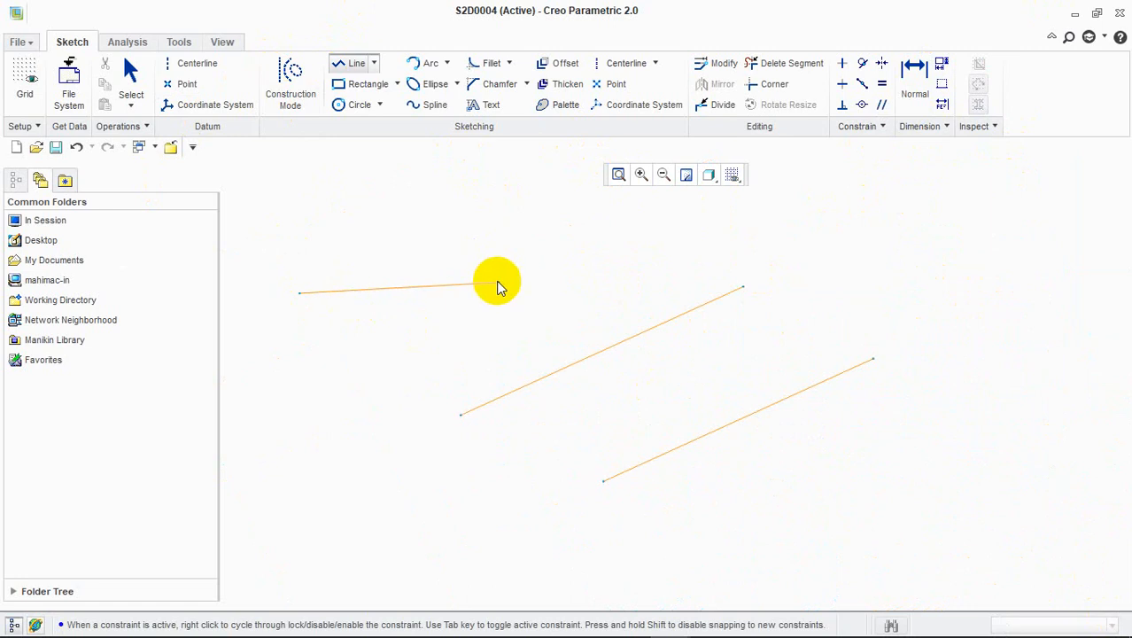
{"action": "left_click", "coordinate": [514, 279]}
{"action": "left_click", "coordinate": [377, 385]}
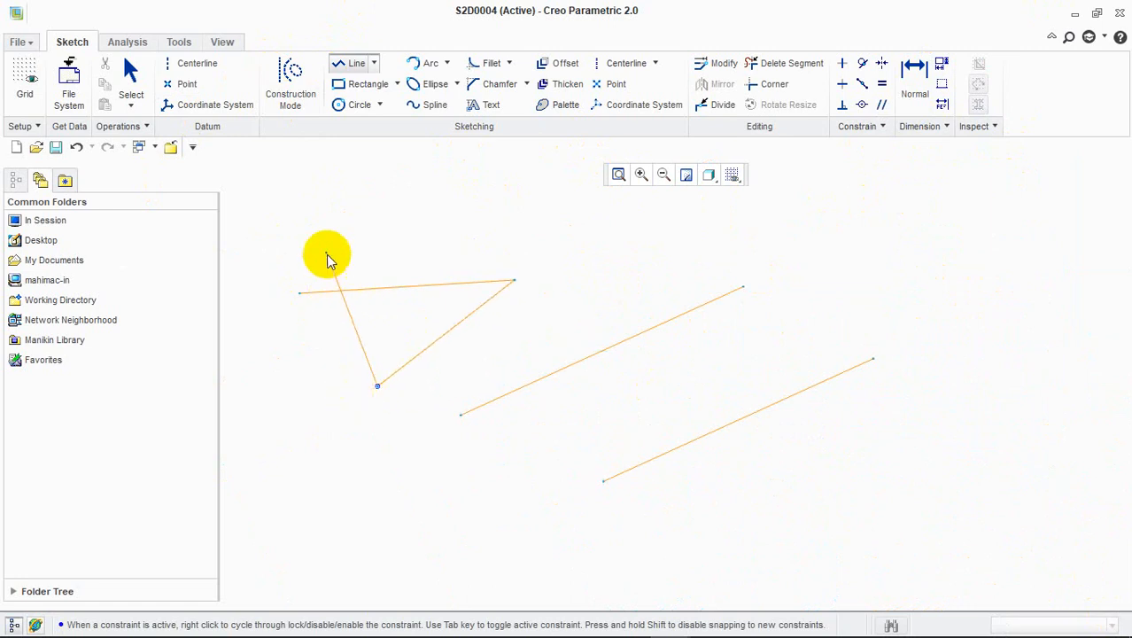
{"action": "left_click", "coordinate": [325, 247]}
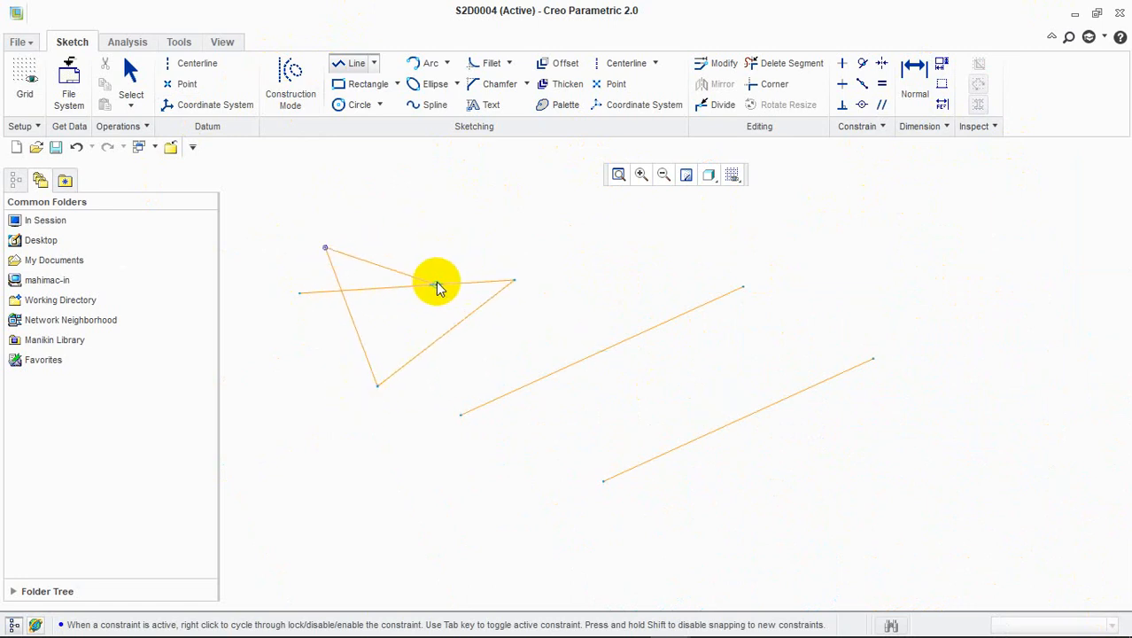
{"action": "left_click", "coordinate": [451, 230]}
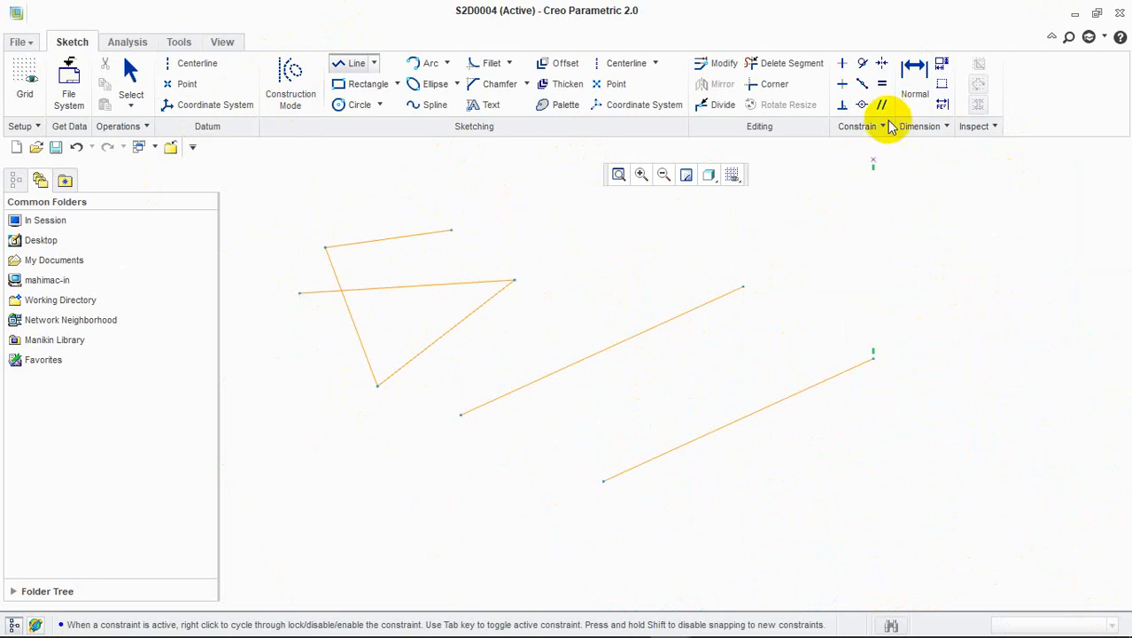
Add length dimensions of 8.36 to the chain's short top line and 20 to the upper parallel line
{"action": "left_click", "coordinate": [921, 100]}
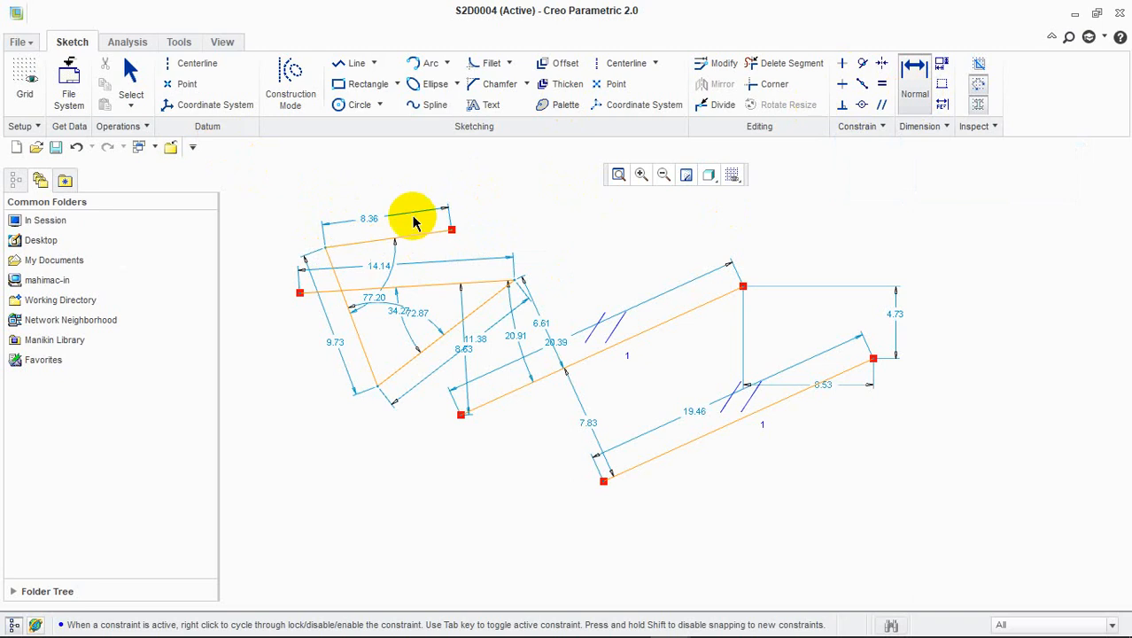
{"action": "middle_click", "coordinate": [354, 177]}
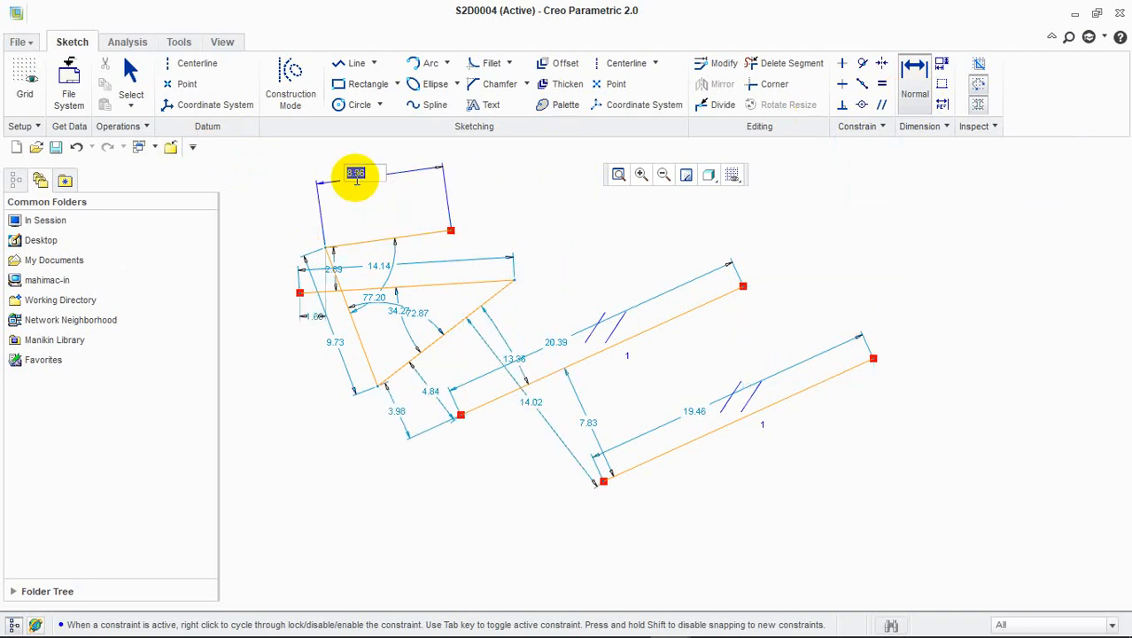
{"action": "key", "text": "Return"}
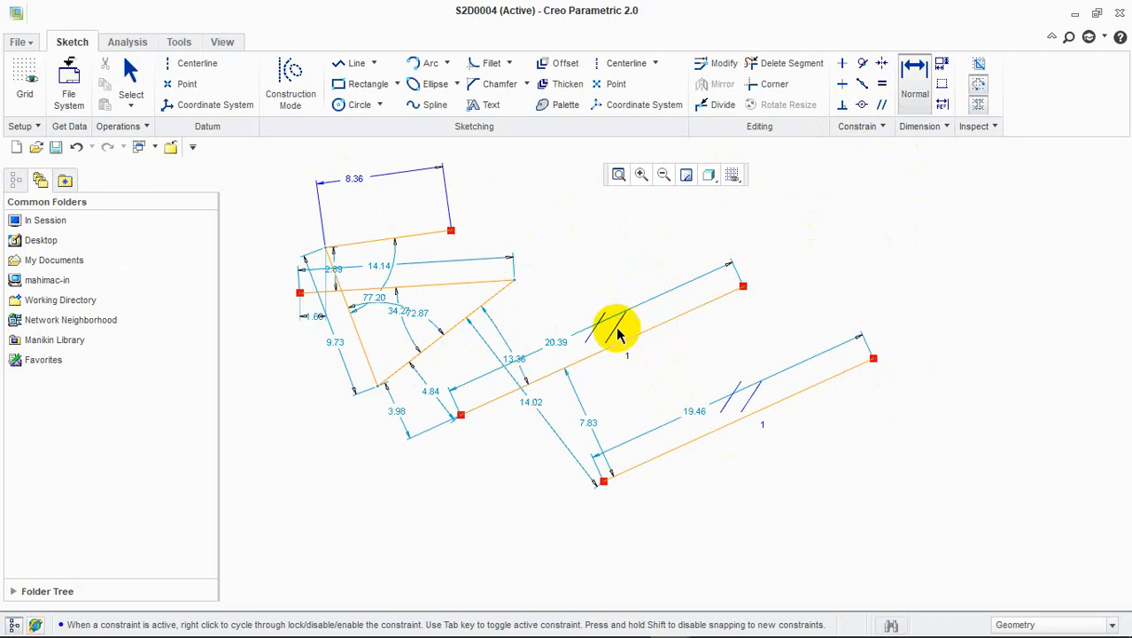
{"action": "middle_click", "coordinate": [636, 384]}
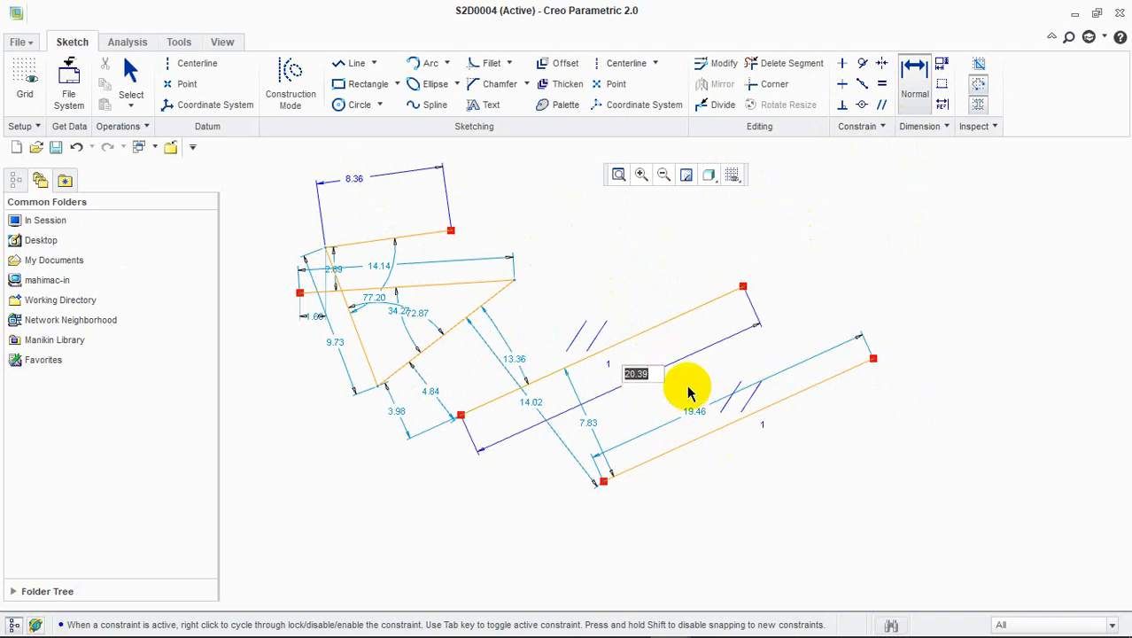
{"action": "type", "text": "20"}
{"action": "key", "text": "Return"}
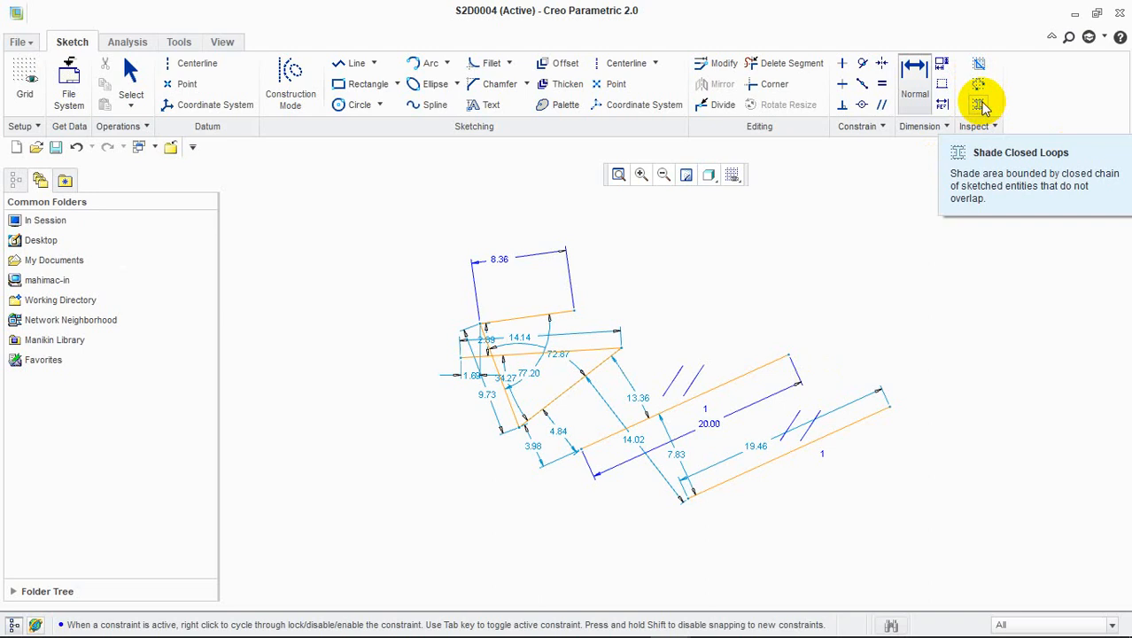
Toggle closed-loop shading on the open lines, and sketch a separate square about 11.44 wide above the lower parallel line's upper end
{"action": "left_click", "coordinate": [980, 102]}
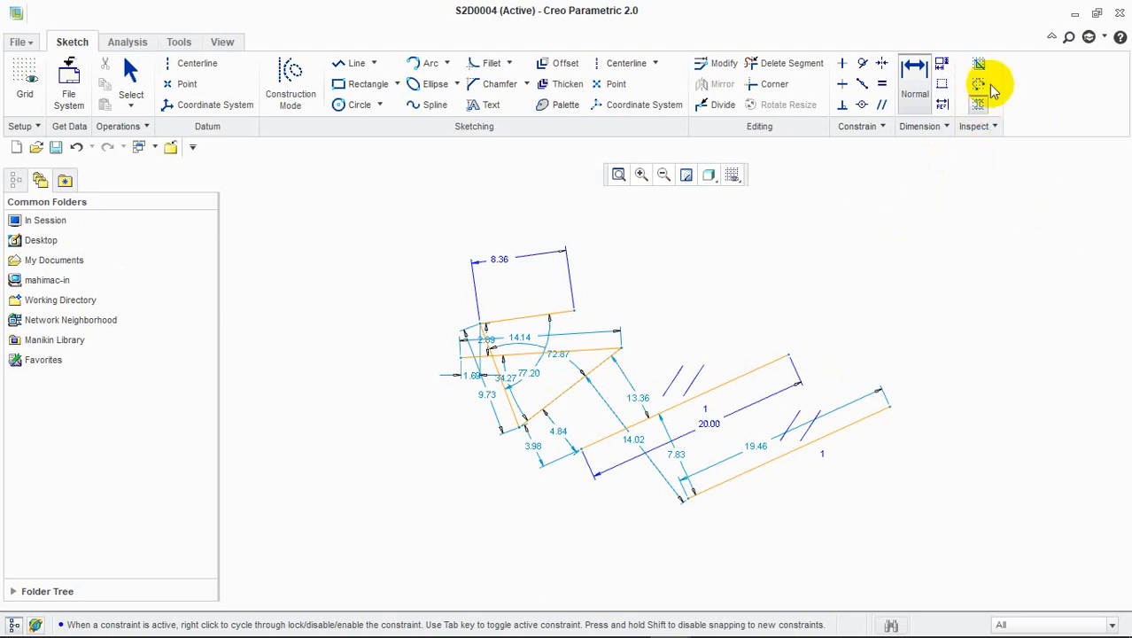
{"action": "left_click", "coordinate": [979, 109]}
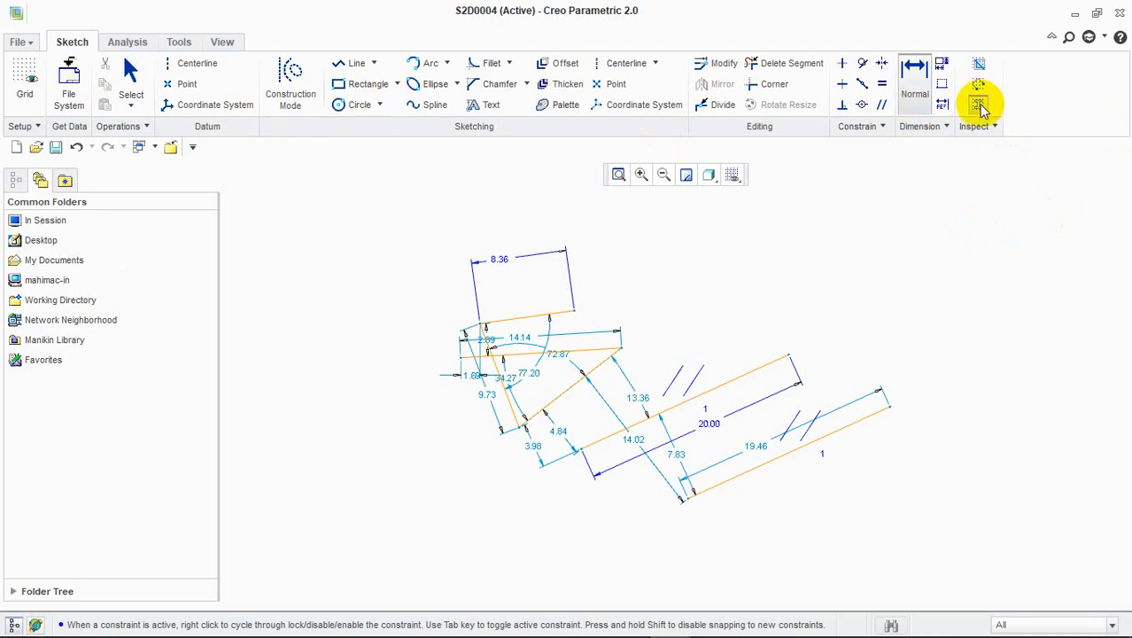
{"action": "left_click", "coordinate": [348, 83]}
{"action": "left_click", "coordinate": [859, 214]}
{"action": "left_click", "coordinate": [990, 346]}
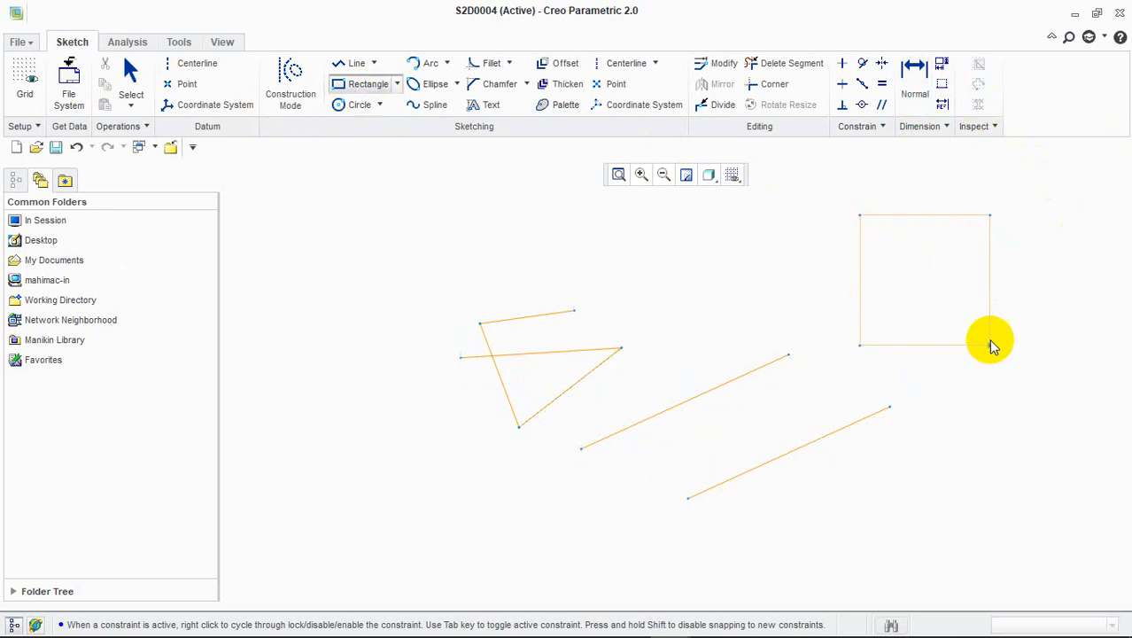
{"action": "left_click", "coordinate": [1055, 195]}
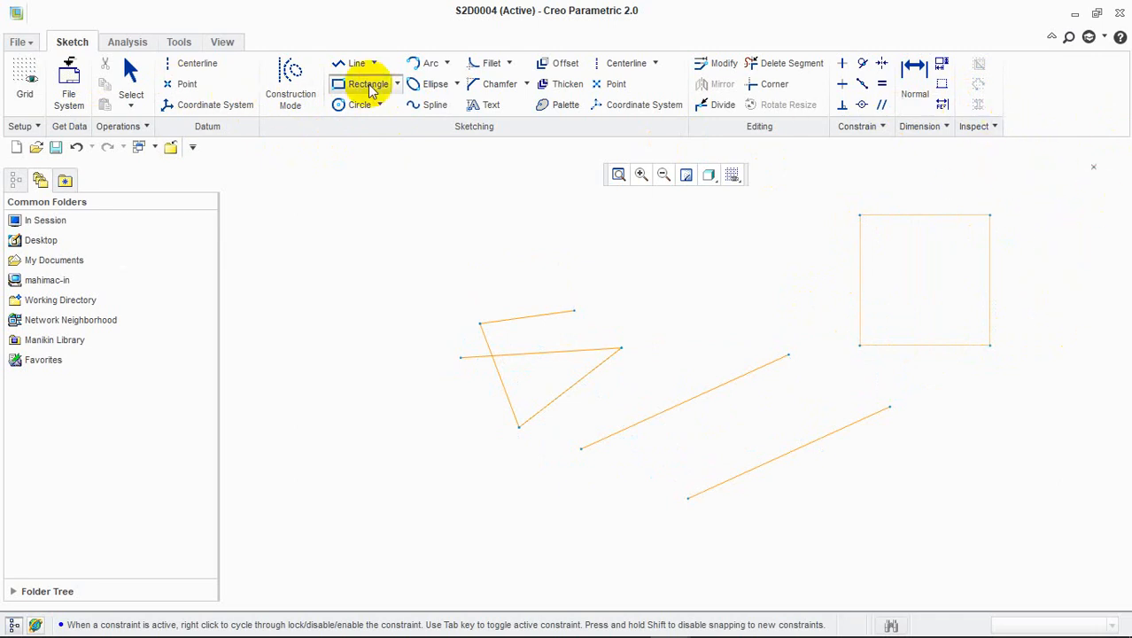
{"action": "key", "text": "Escape"}
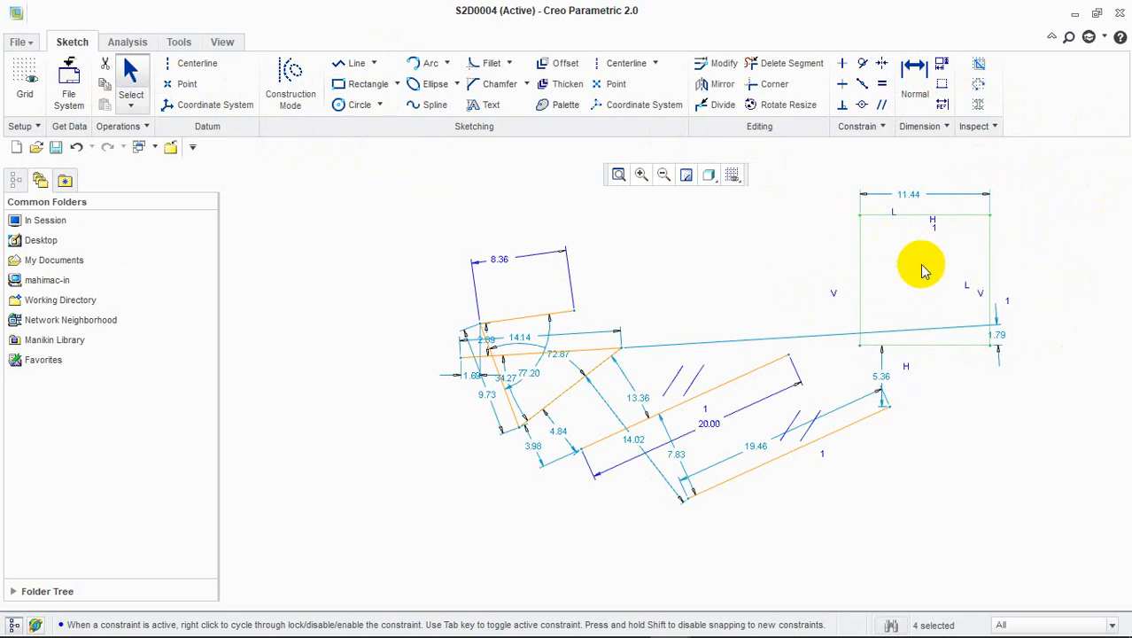
Shade the closed loop of the square, switching the shading off and on again, and delete the square's top side
{"action": "left_click", "coordinate": [978, 104]}
{"action": "scroll", "coordinate": [906, 250], "scroll_direction": "up", "scroll_amount": 4}
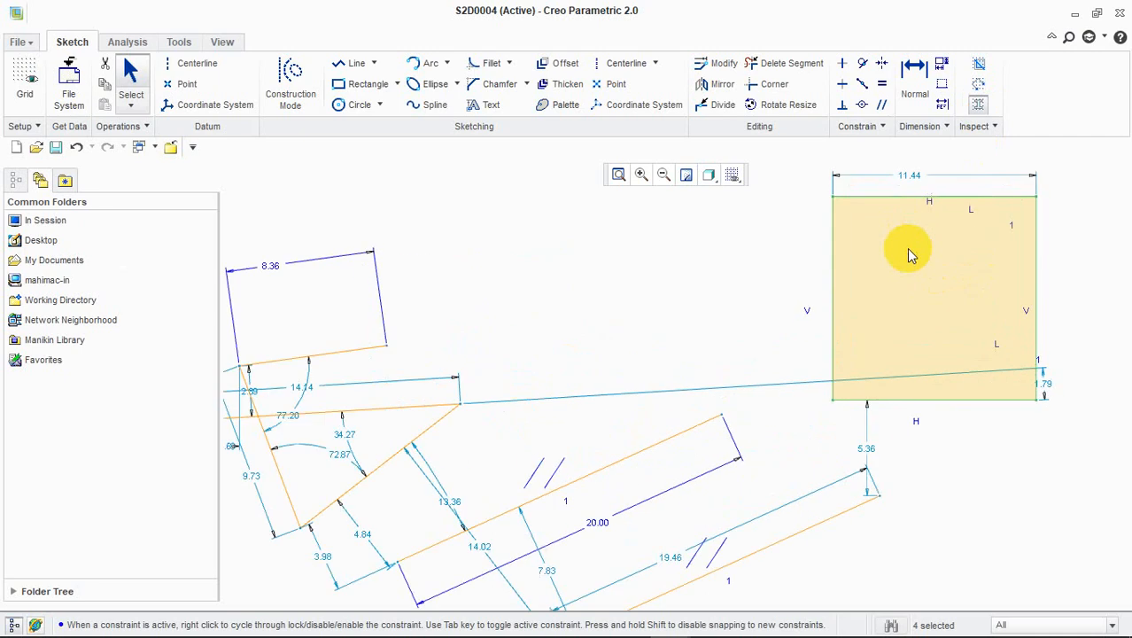
{"action": "scroll", "coordinate": [908, 253], "scroll_direction": "down", "scroll_amount": 1}
{"action": "left_click", "coordinate": [978, 105]}
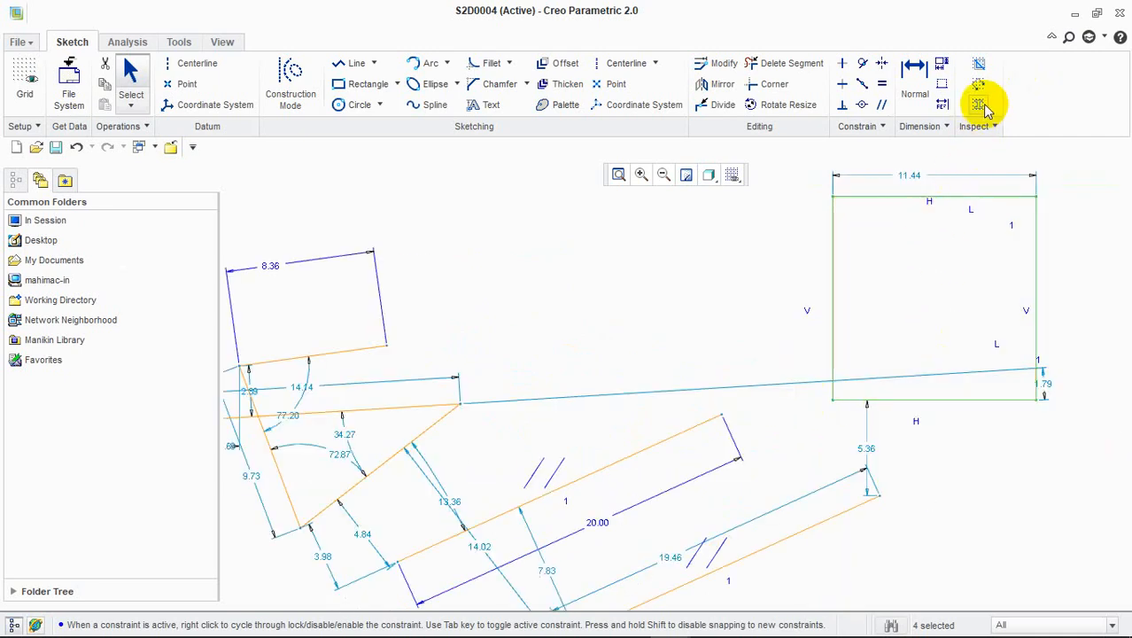
{"action": "left_click", "coordinate": [983, 105]}
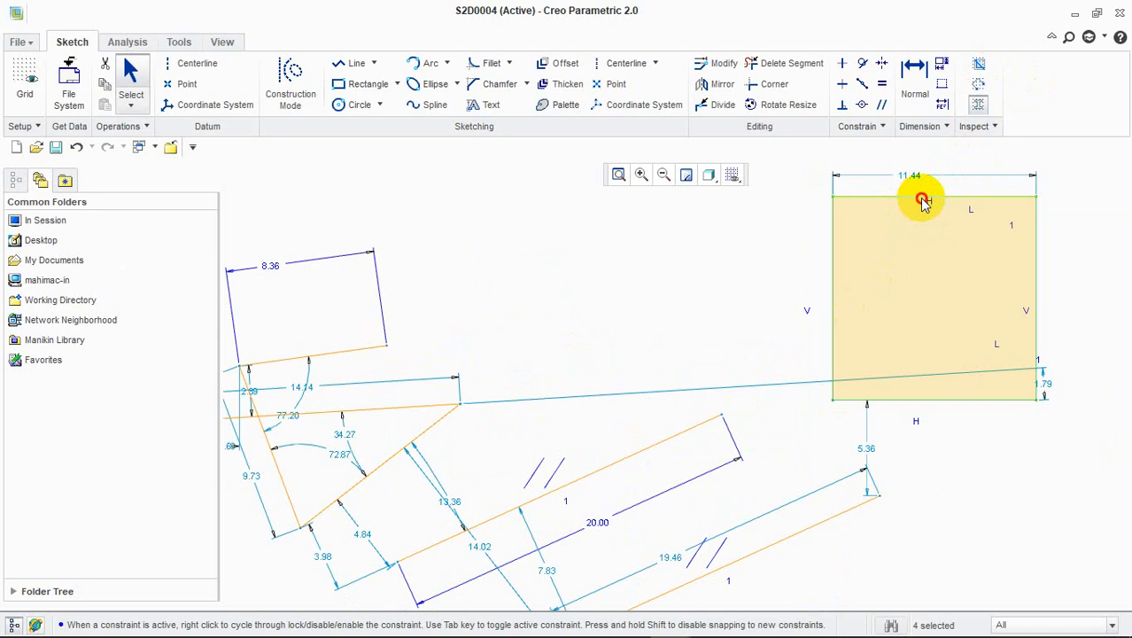
{"action": "key", "text": "Delete"}
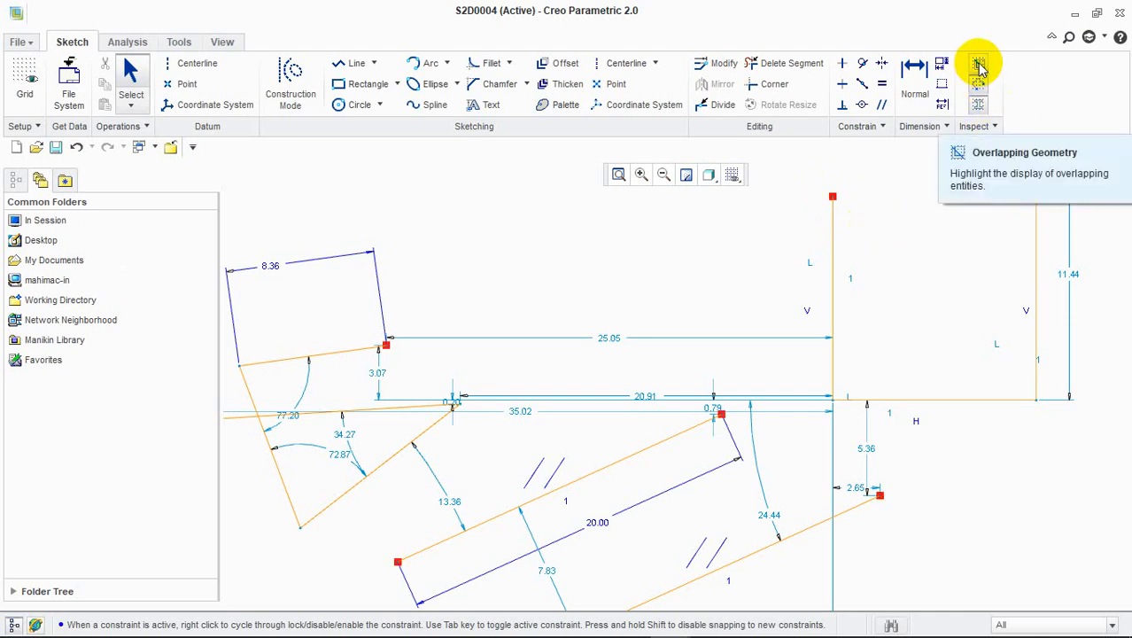
Highlight the overlapping geometry in the sketch to examine where the zigzag chain's lines cross
{"action": "left_click", "coordinate": [978, 66]}
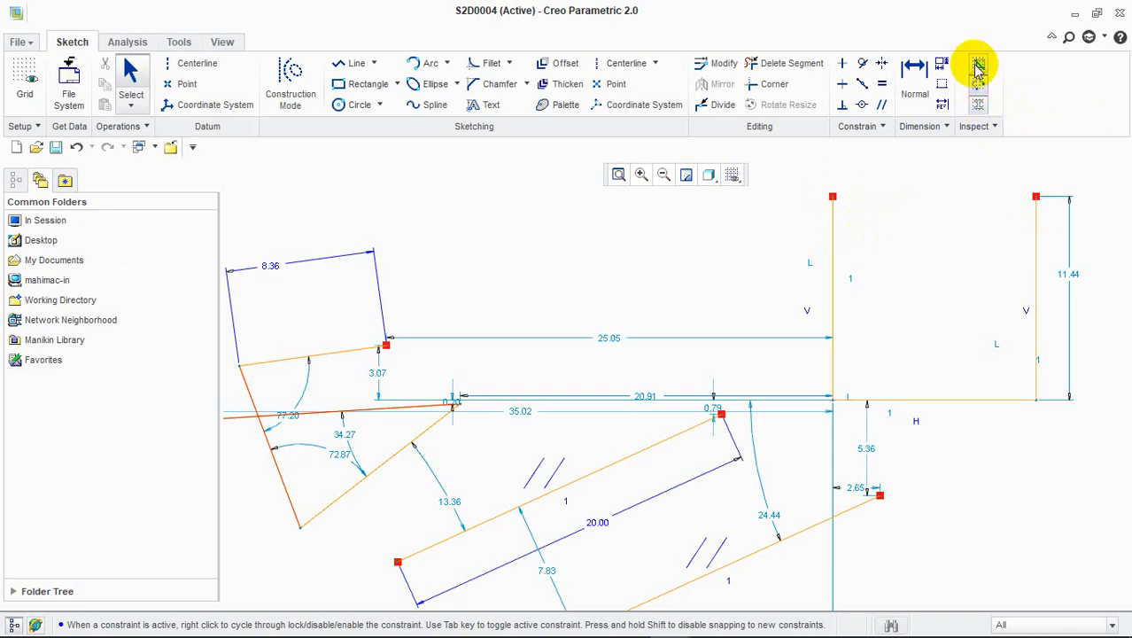
{"action": "scroll", "coordinate": [315, 406], "scroll_direction": "down", "scroll_amount": 2}
{"action": "scroll", "coordinate": [340, 410], "scroll_direction": "up", "scroll_amount": 3}
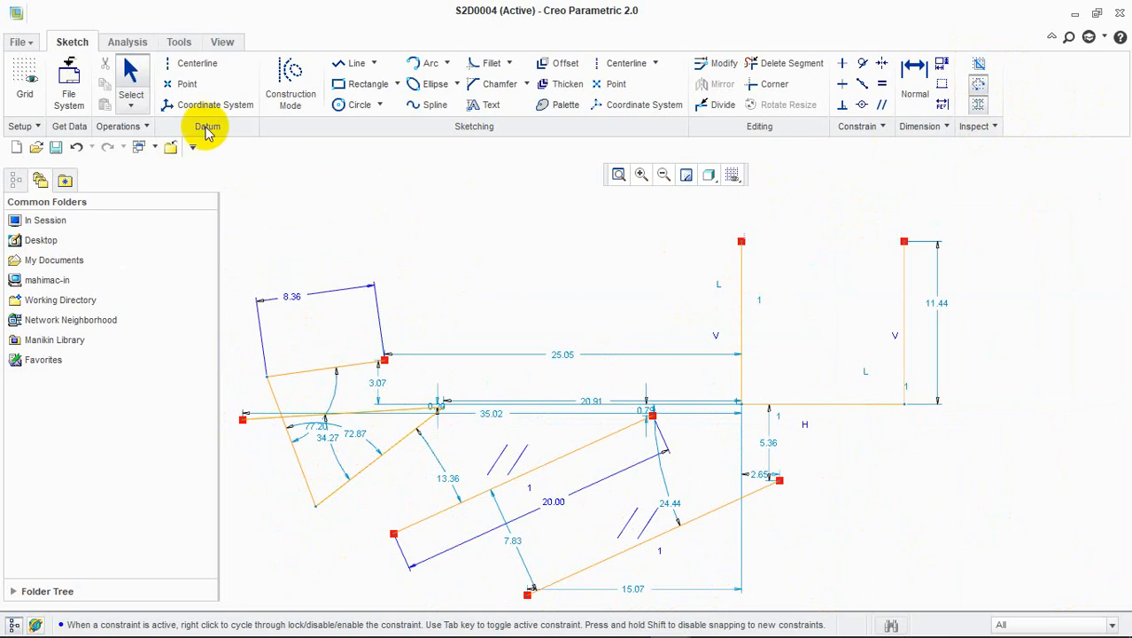
Draw a vertical line directly over the open square's left side, from its upper endpoint to the lower corner
{"action": "left_click", "coordinate": [345, 63]}
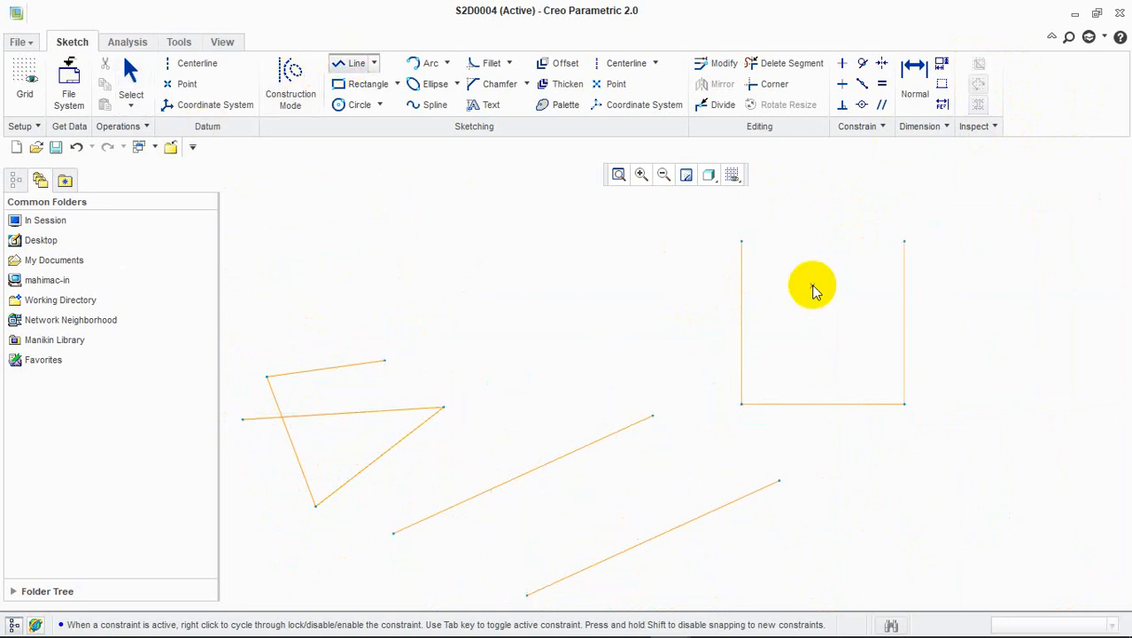
{"action": "left_click", "coordinate": [741, 243]}
{"action": "left_click", "coordinate": [742, 404]}
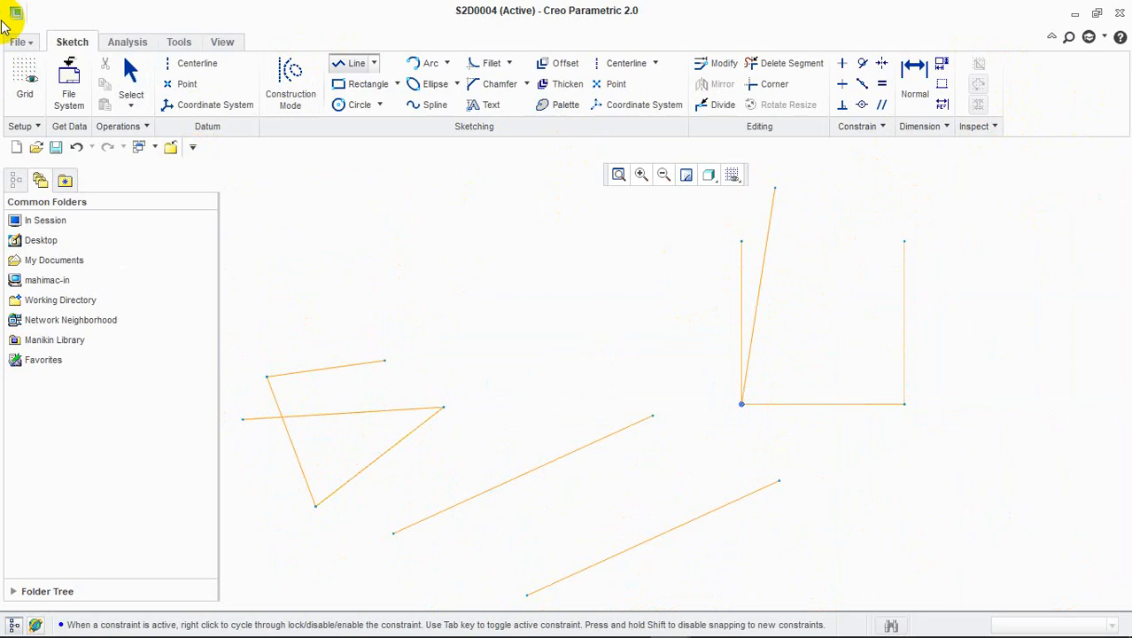
{"action": "key", "text": "Escape"}
{"action": "key", "text": "Escape"}
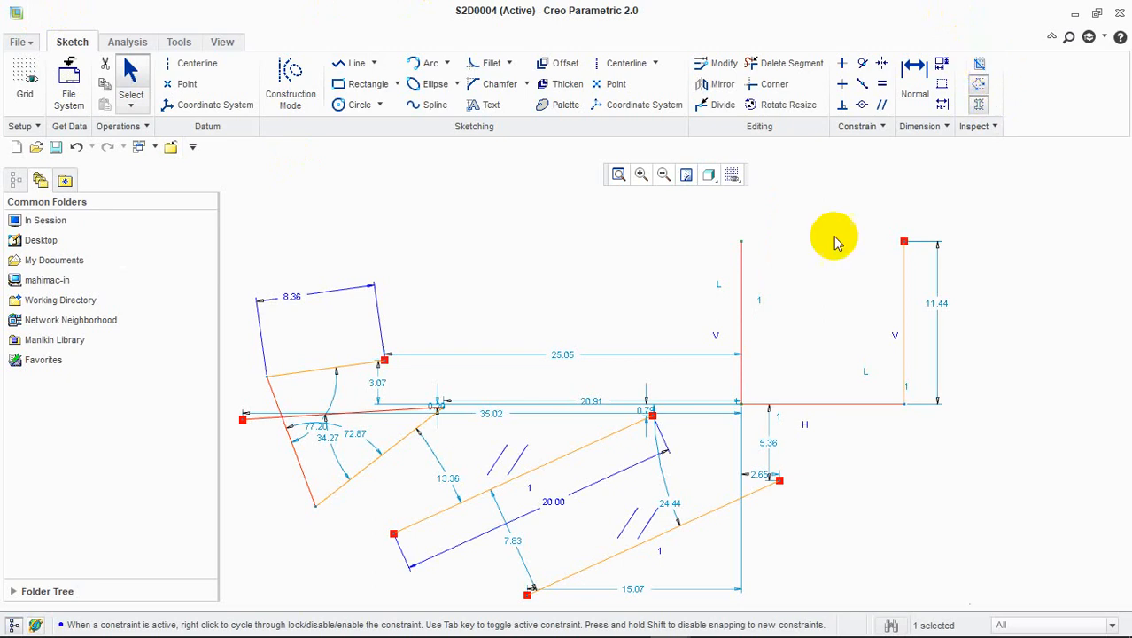
Select the open square's left side and toggle the overlapping geometry highlight to examine the duplicated line and the crossing lines
{"action": "left_click", "coordinate": [742, 313]}
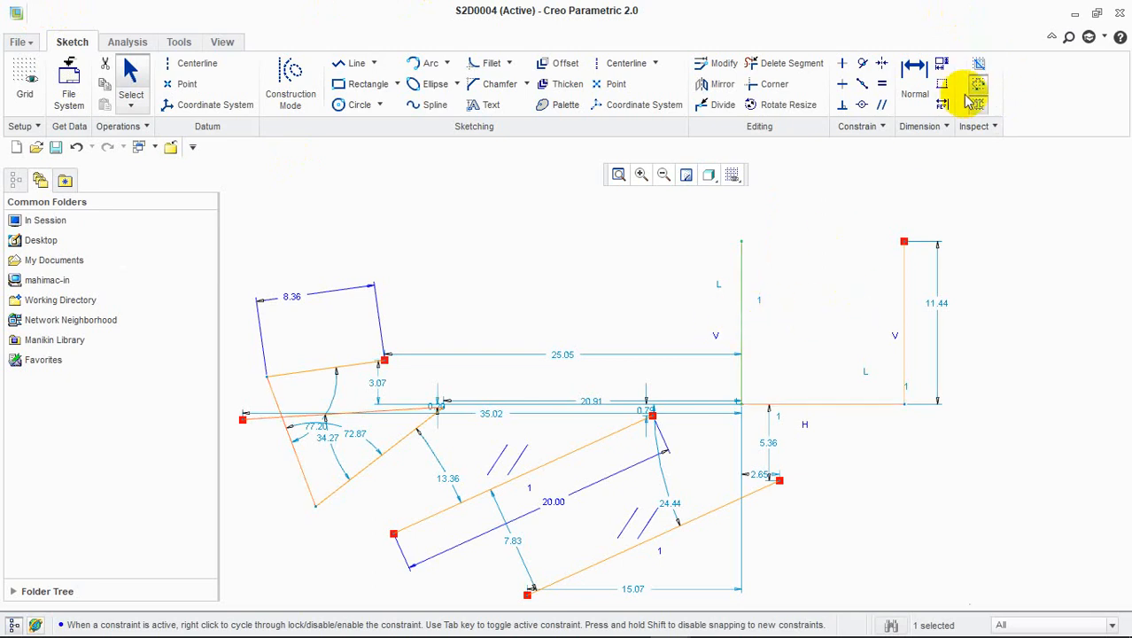
{"action": "left_click", "coordinate": [979, 66]}
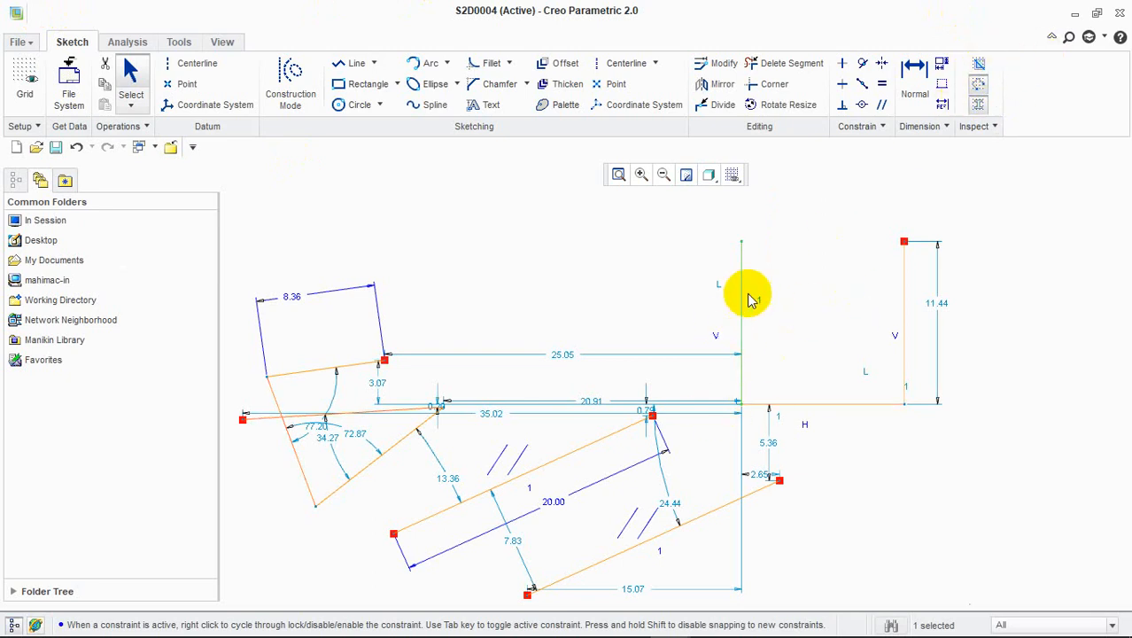
{"action": "left_click", "coordinate": [978, 64]}
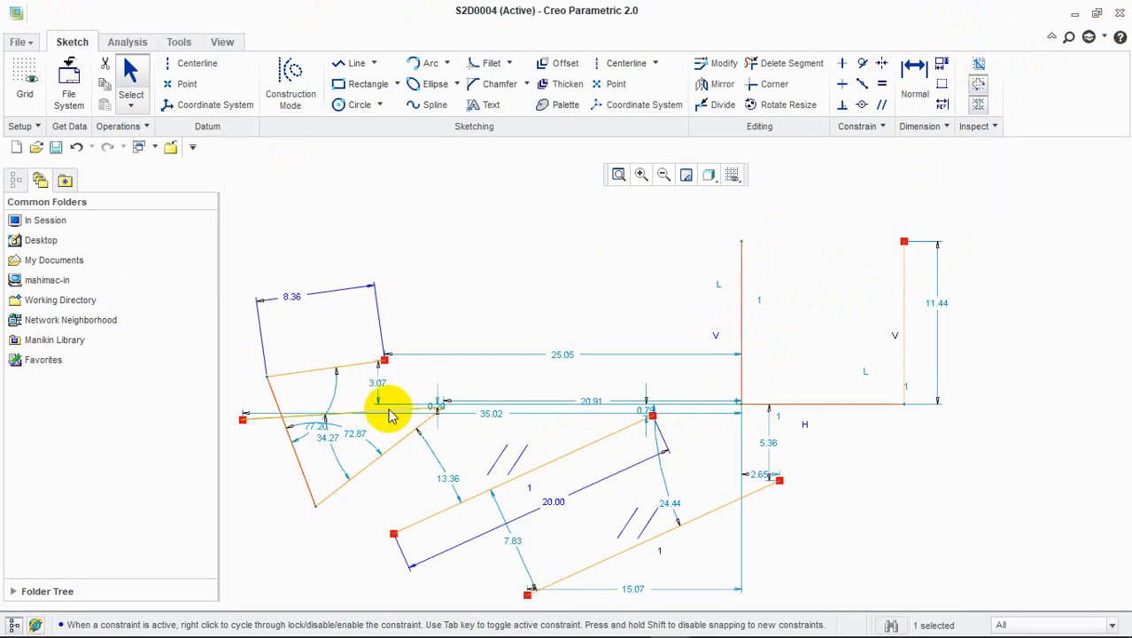
{"action": "left_click", "coordinate": [978, 69]}
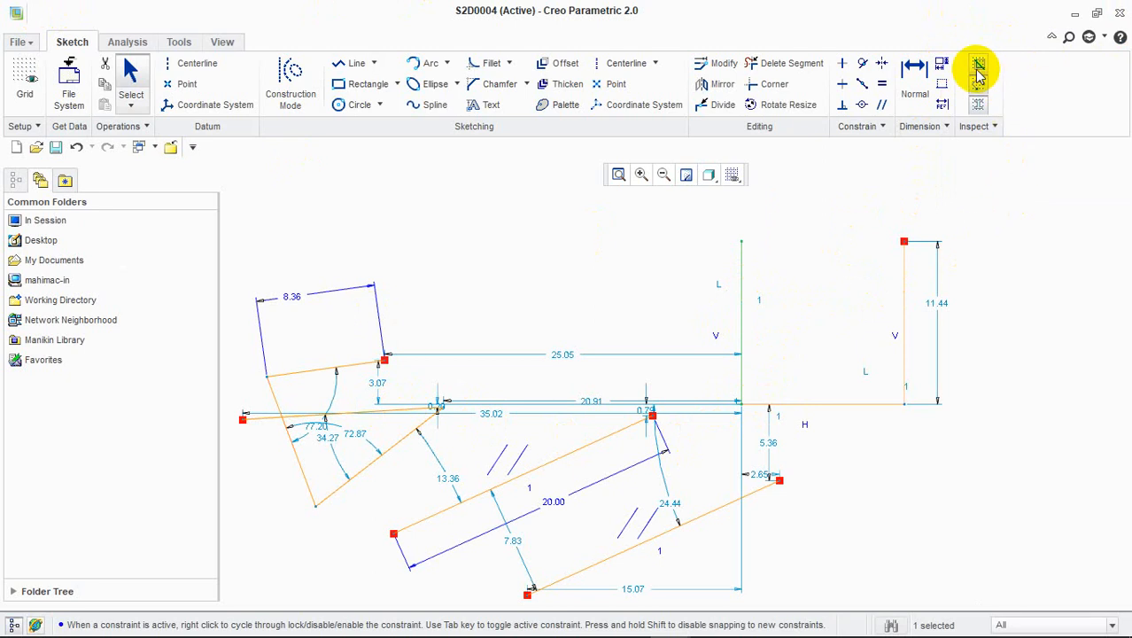